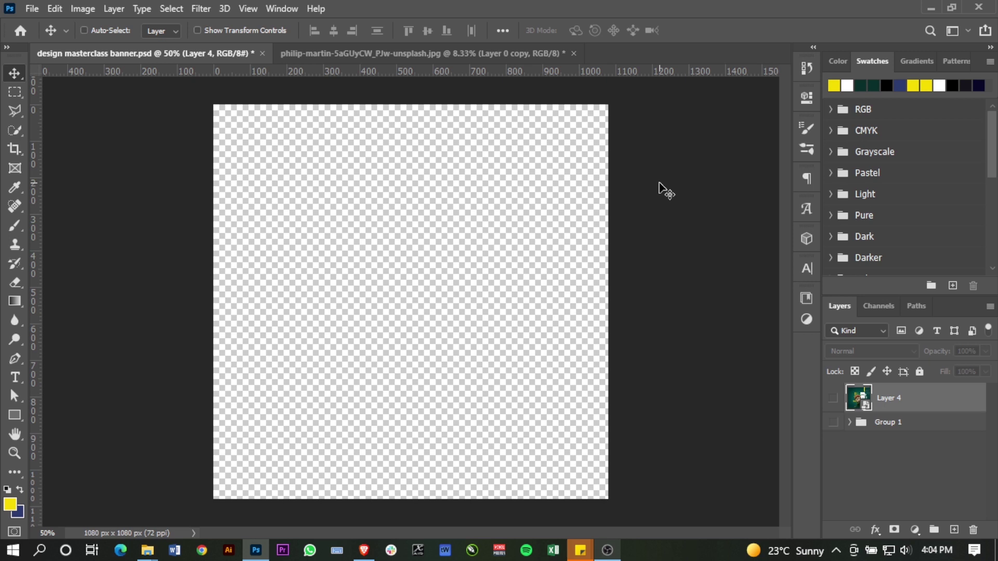
Show Layer 4 in the masterclass banner and create a new 1080 x 1080 px document at 72 ppi.
left_click(833, 398)
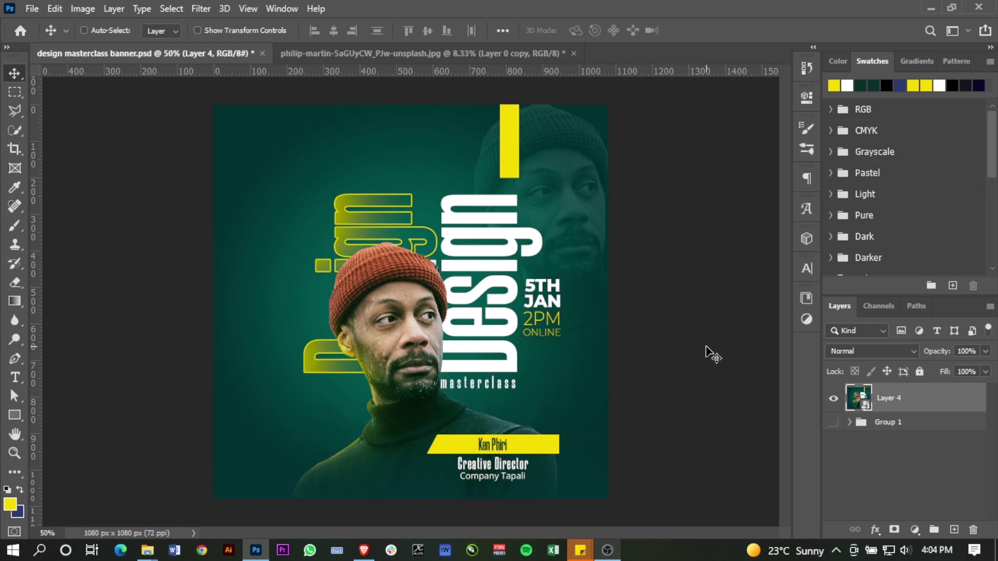
key("ctrl")
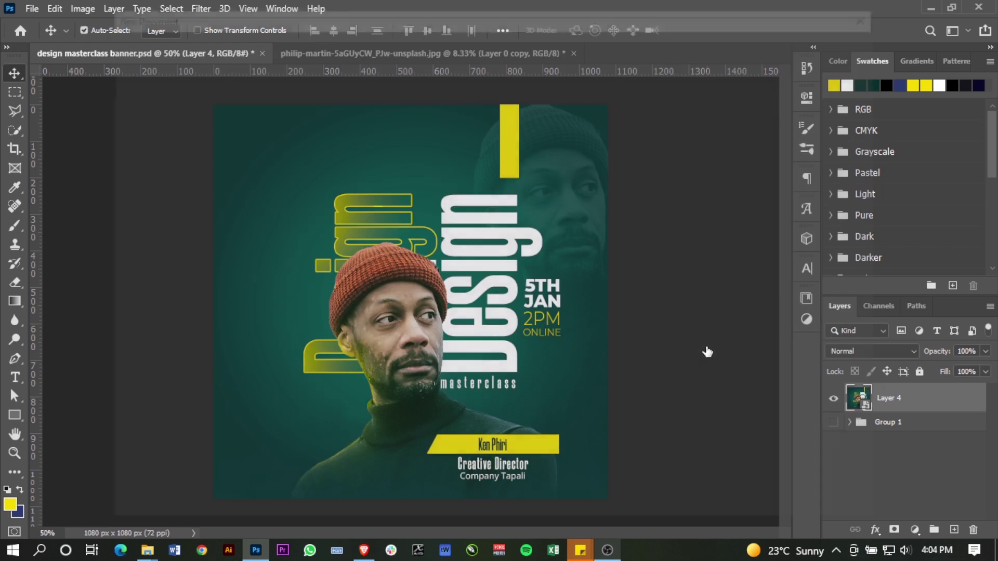
key("ctrl+n")
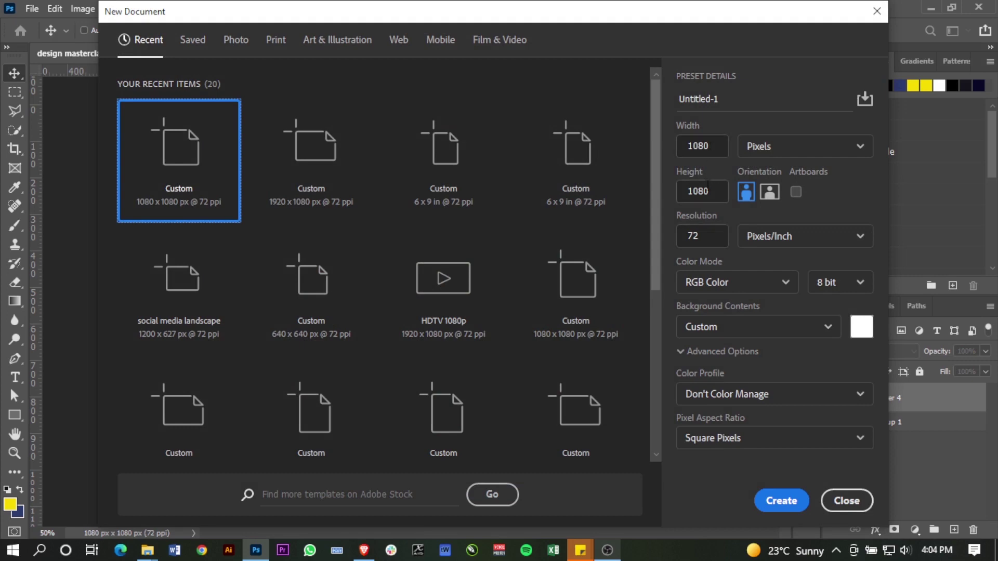
left_click(781, 500)
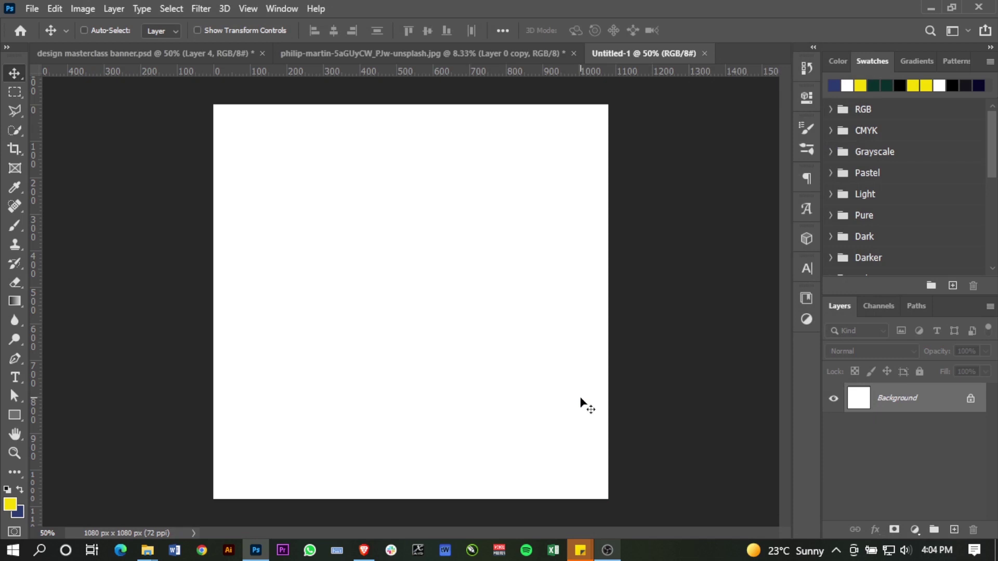
Copy the cut-out man from the philip-martin photo document into the new Untitled-1 document.
left_click(367, 54)
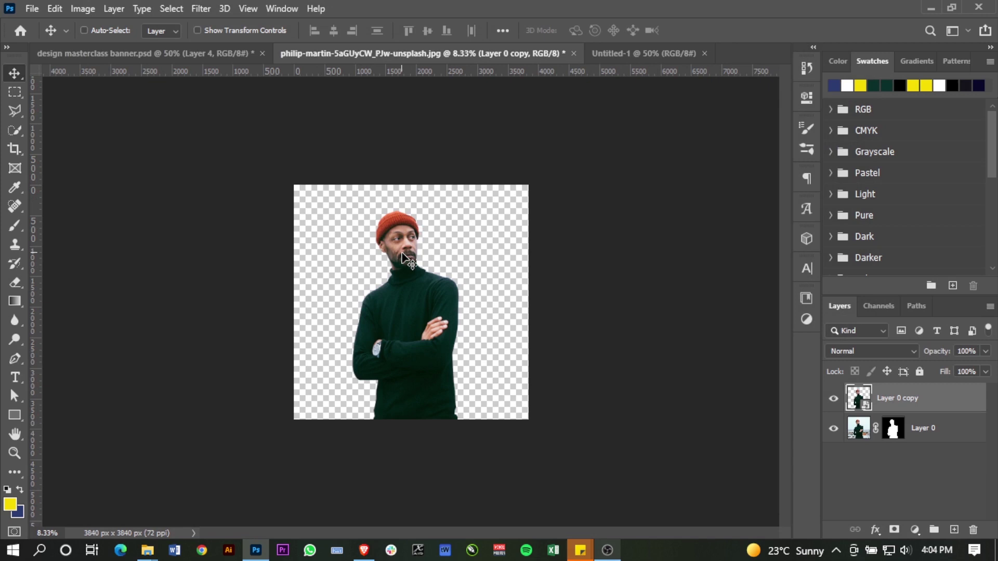
left_click_drag(411, 289, 416, 328)
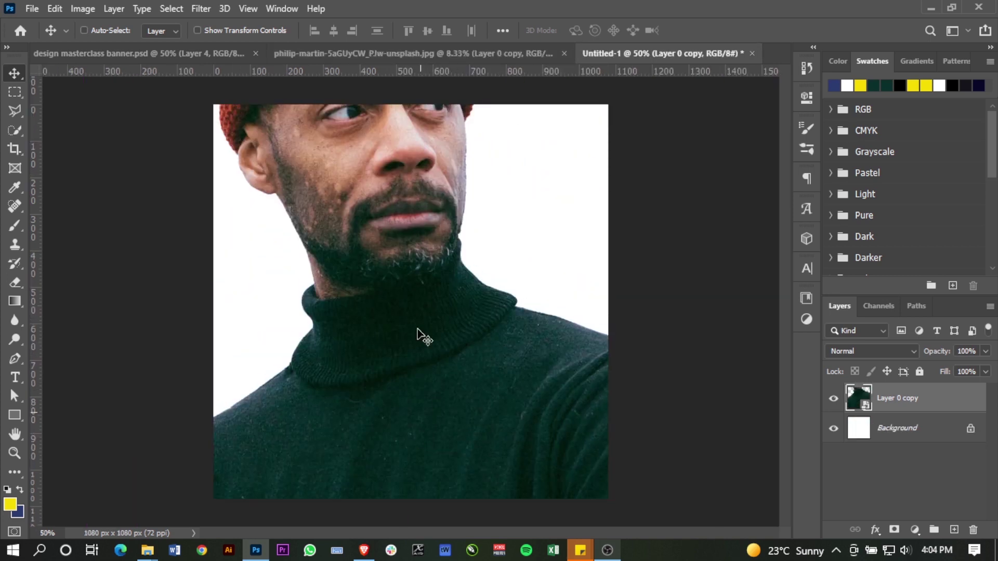
Scale the cut-out man down and place him at the canvas's lower edge, showing his head and shoulders.
key("ctrl+minus")
key("ctrl+minus")
key("ctrl+minus")
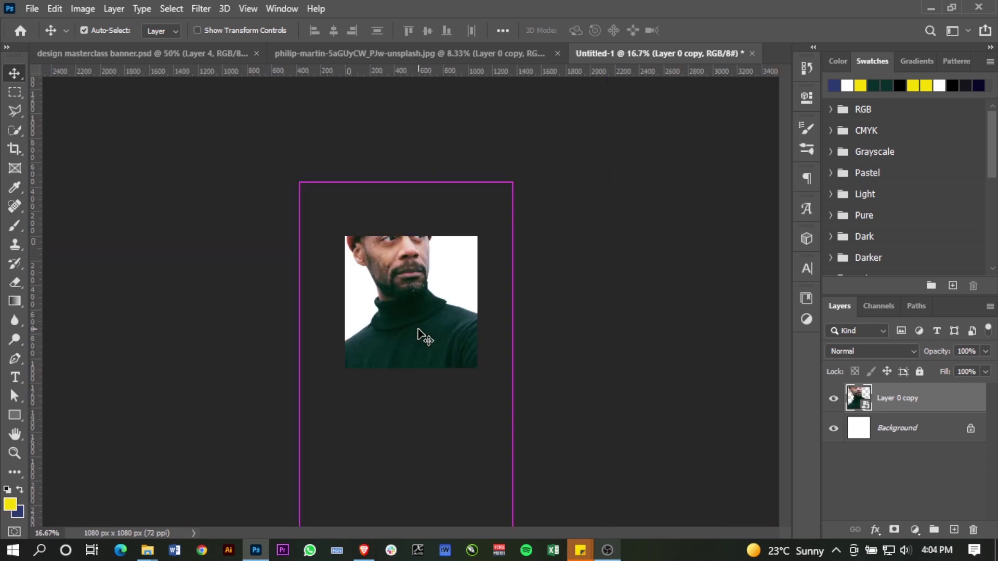
key("ctrl+t")
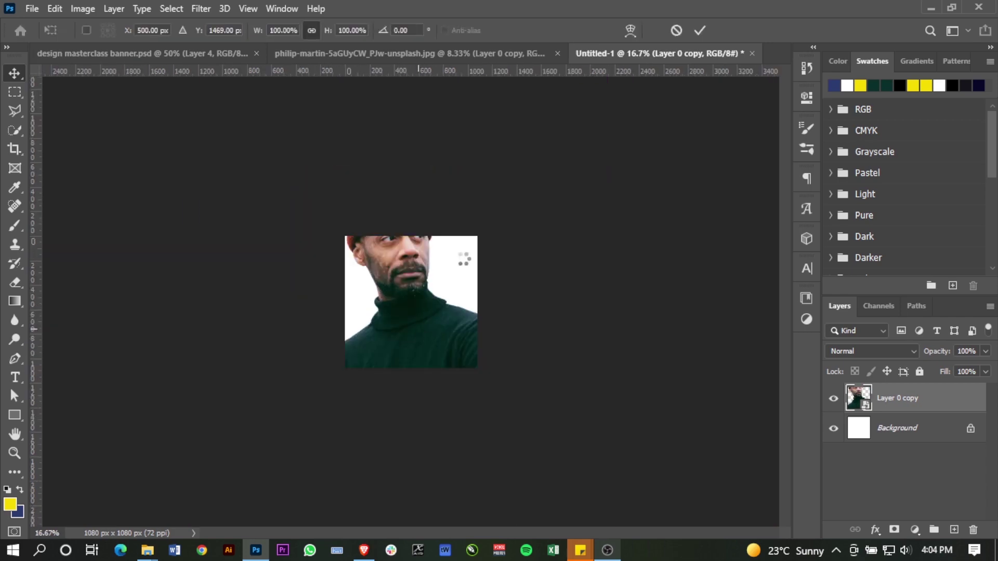
left_click_drag(464, 259, 430, 293)
left_click_drag(410, 359, 415, 339)
left_click_drag(461, 287, 456, 296)
key("Return")
key("ctrl+plus")
key("ctrl+plus")
key("ctrl+plus")
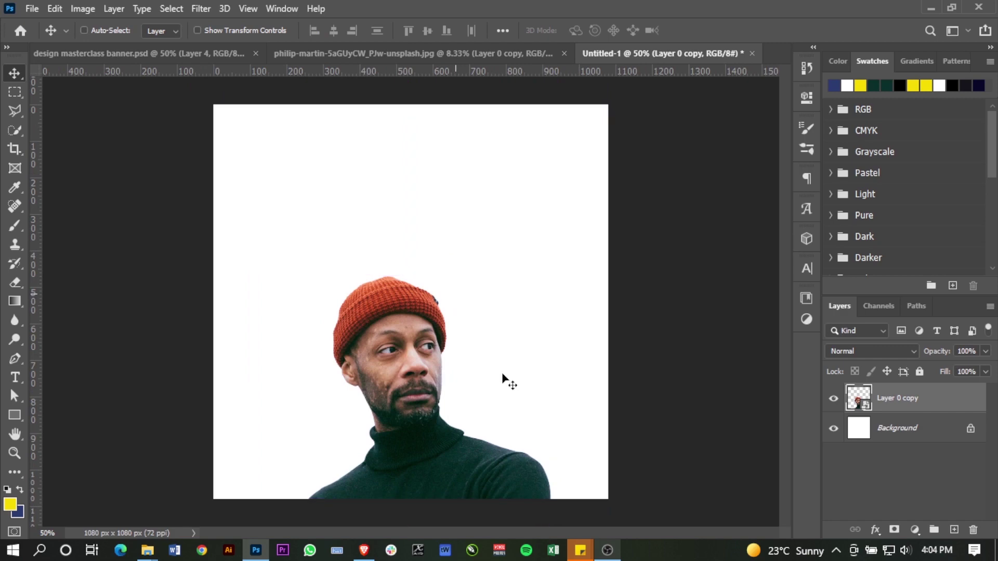
left_click_drag(503, 375, 415, 422)
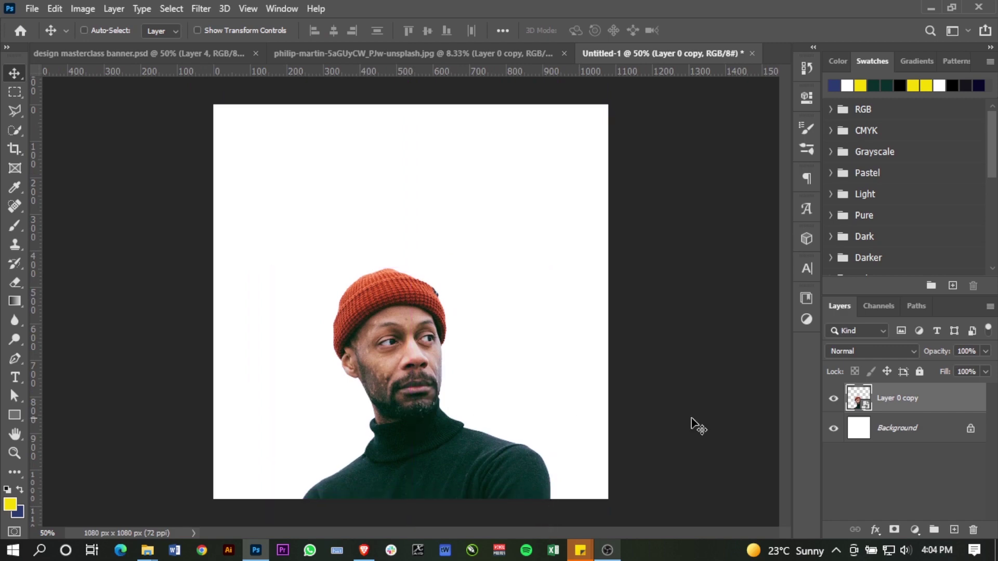
Add a Solid Color fill layer above the Background in dark green 0c2e29.
left_click(887, 428)
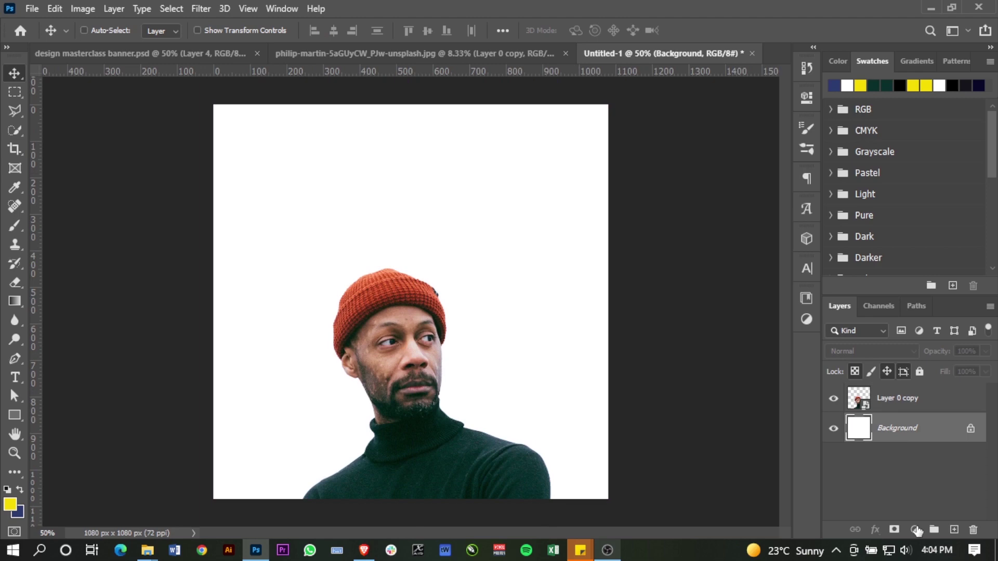
left_click(917, 530)
left_click(891, 260)
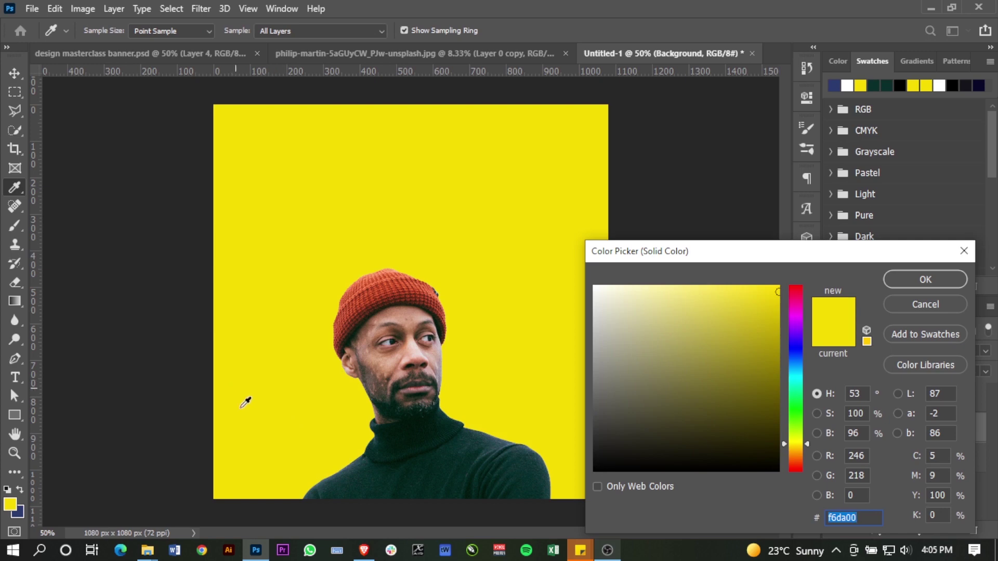
type("0c2e29")
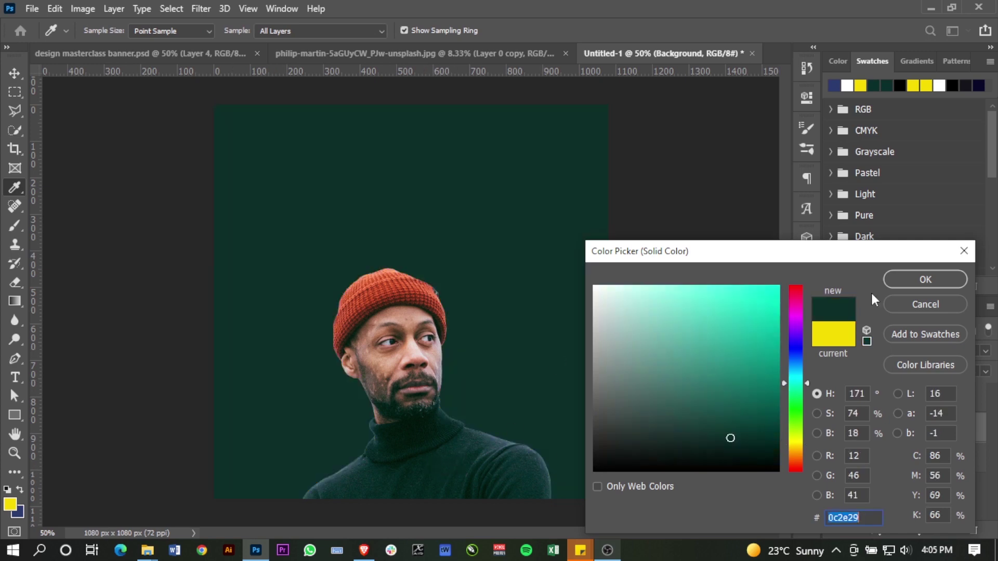
key("Return")
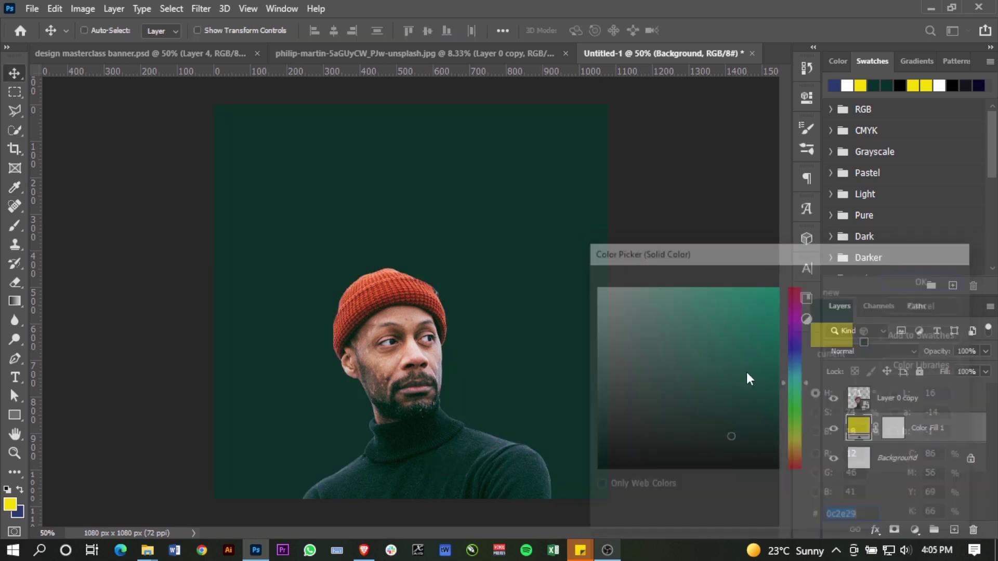
Add a Gradient Overlay to the colour fill layer and set the gradient's first stop to 012120.
left_click(875, 529)
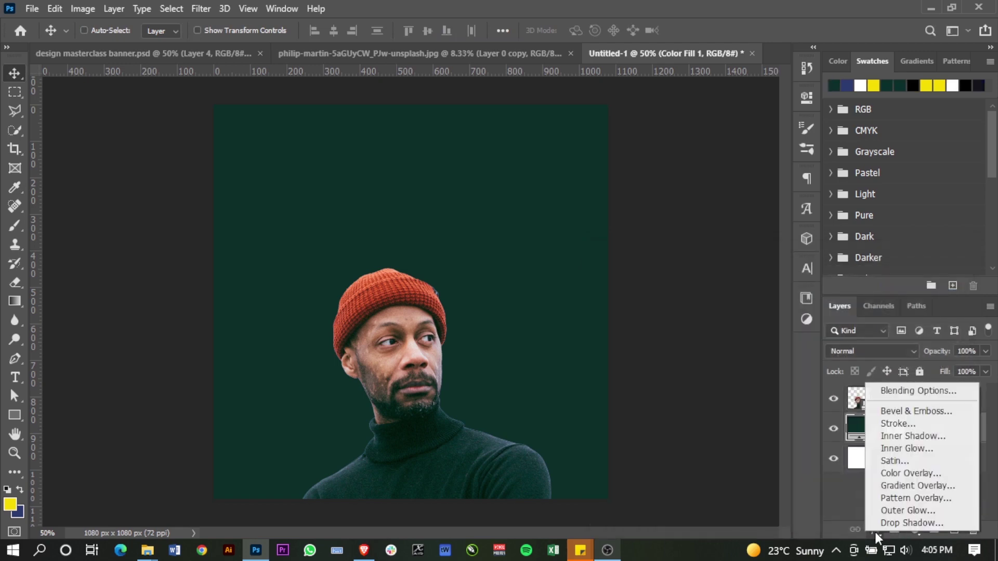
left_click(665, 382)
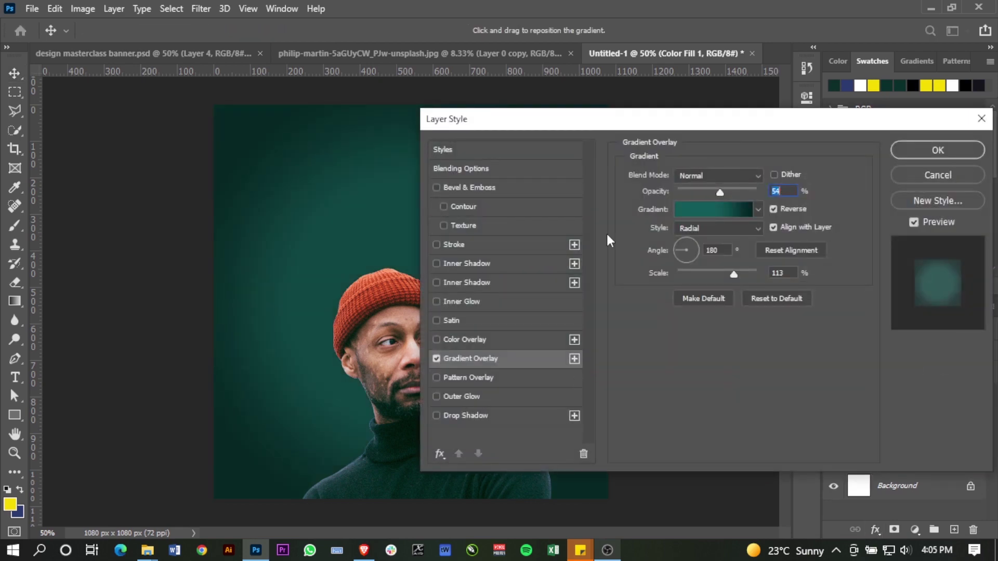
left_click(709, 207)
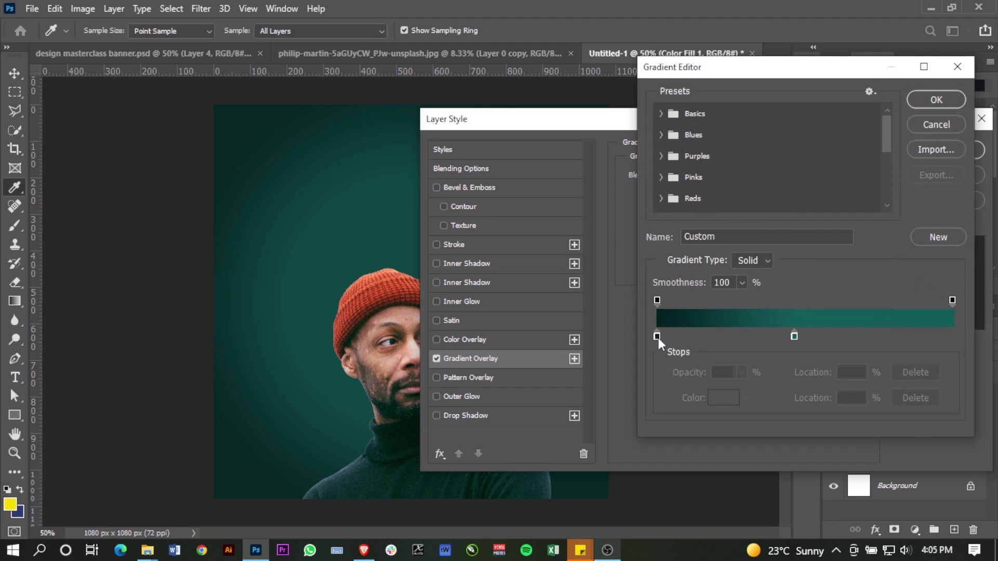
left_click(657, 337)
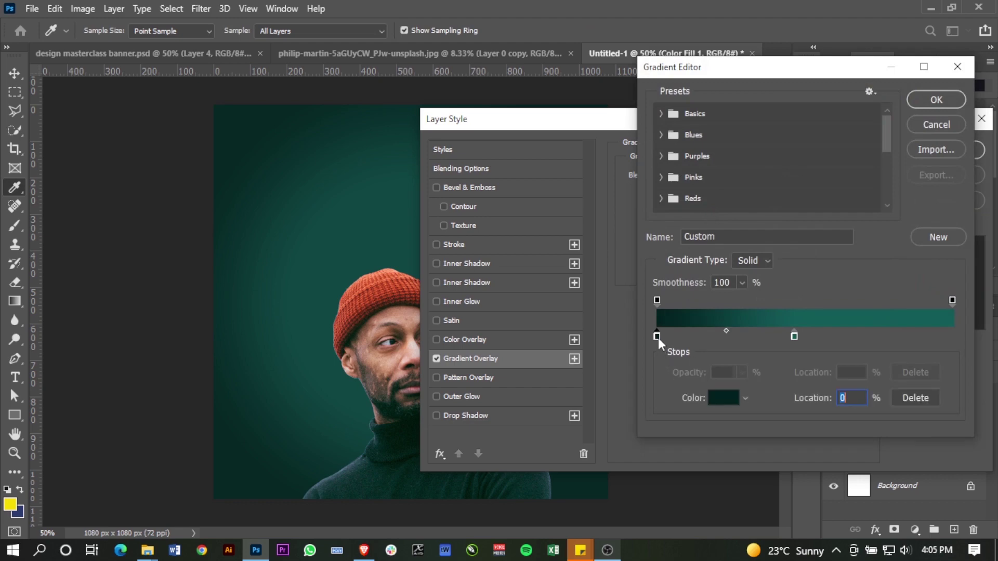
left_click(719, 399)
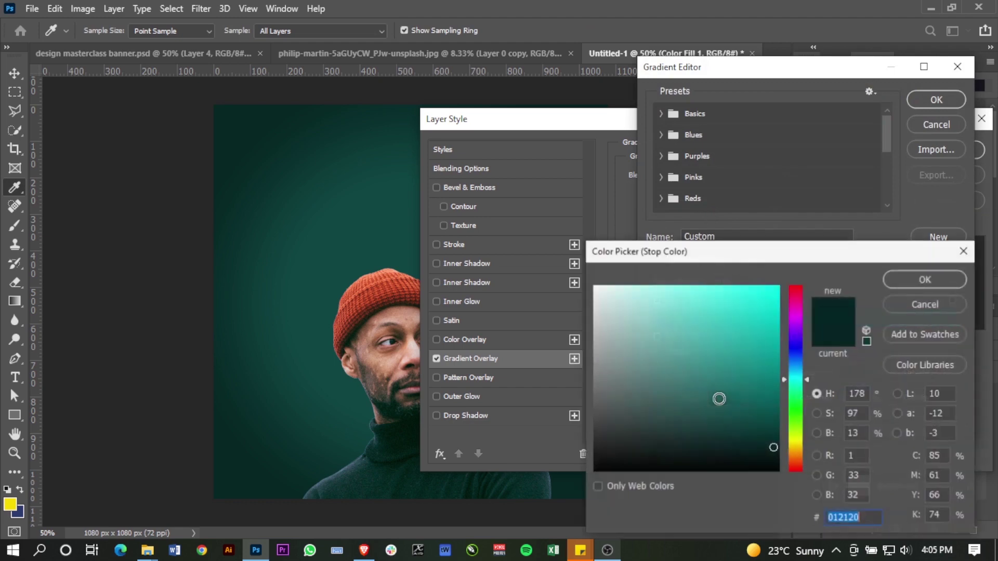
left_click(236, 479)
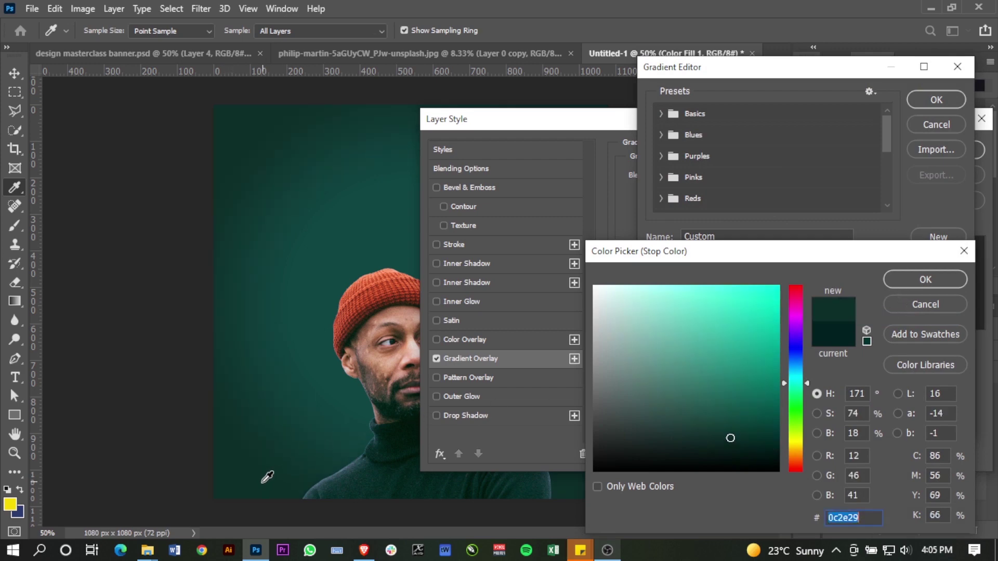
type("012120")
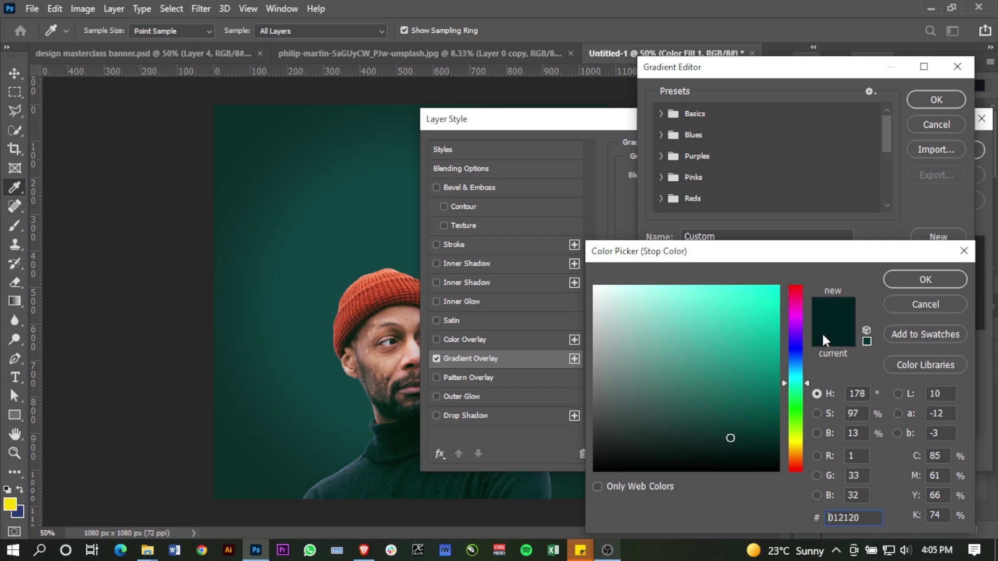
left_click(925, 279)
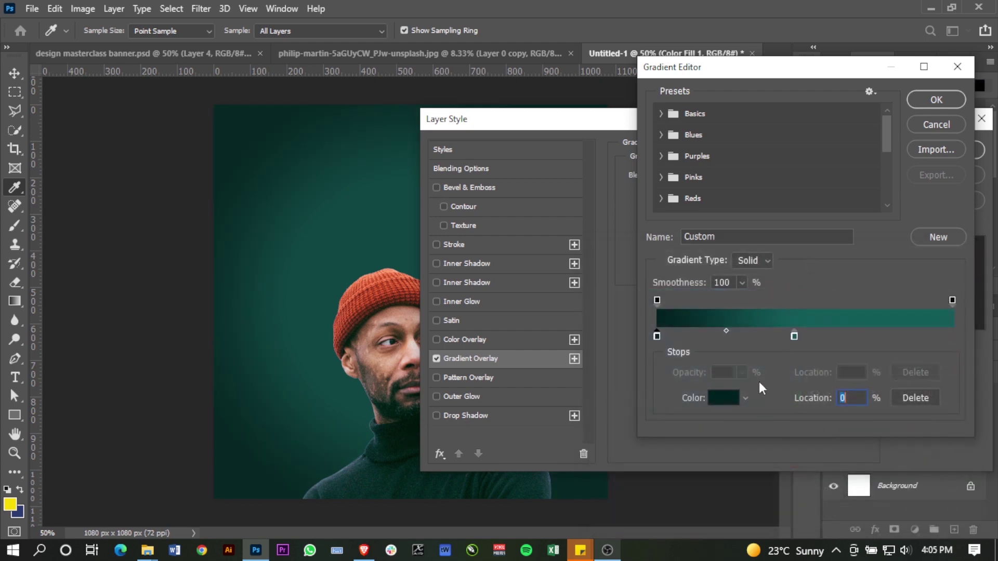
Check the gradient's teal stop colour and replace that stop with a new one at 46%.
left_click(794, 336)
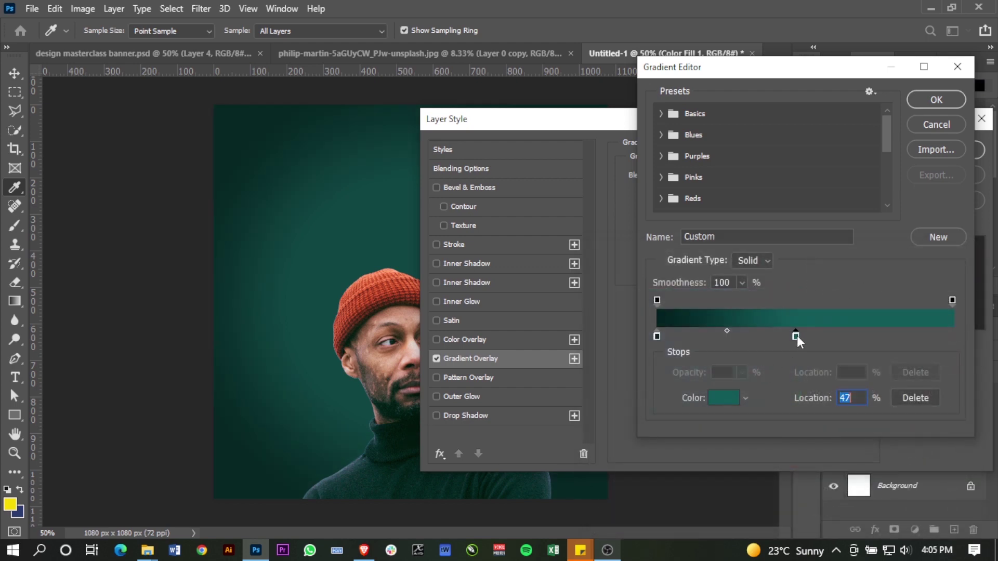
left_click(719, 396)
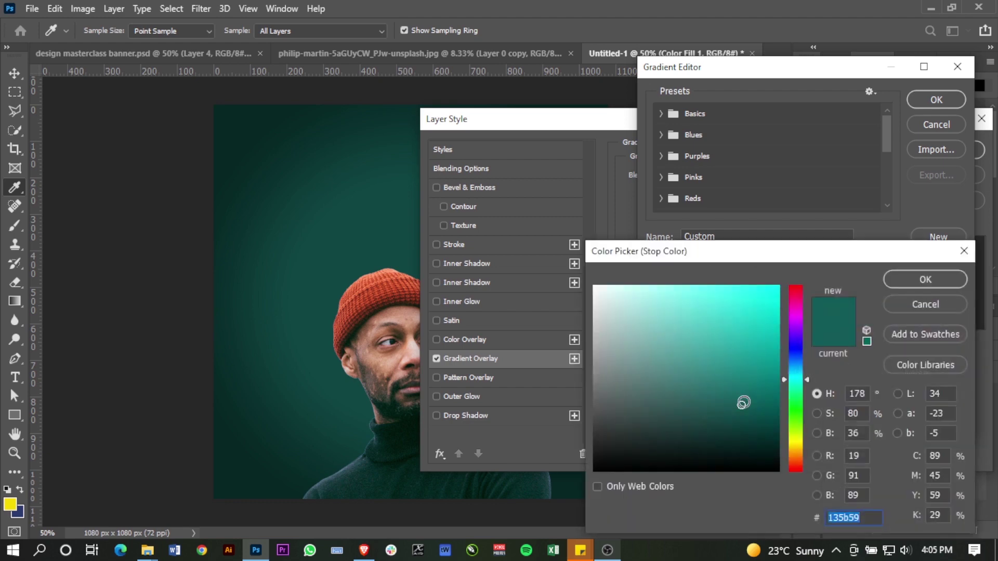
left_click(926, 279)
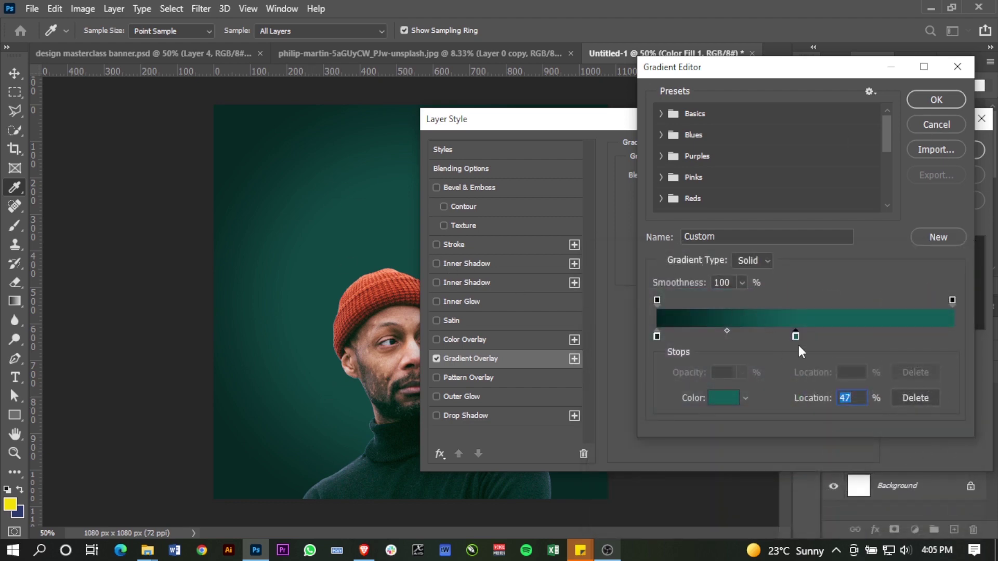
left_click_drag(798, 345, 795, 373)
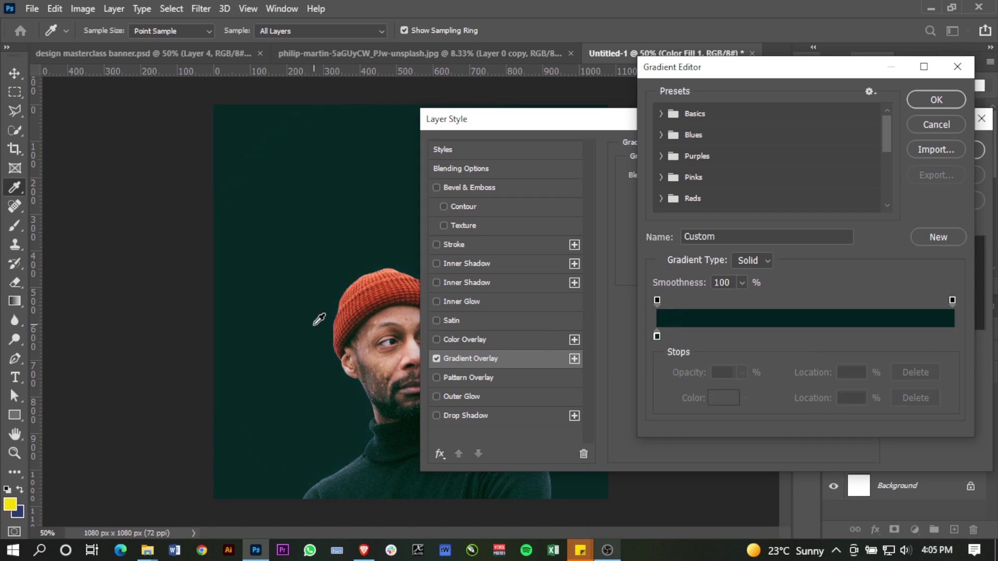
left_click(792, 336)
Try olive 5b5713, green 135b3d and teal 156d60 on the new gradient stop, and restore its original colour.
left_click(723, 398)
left_click(798, 442)
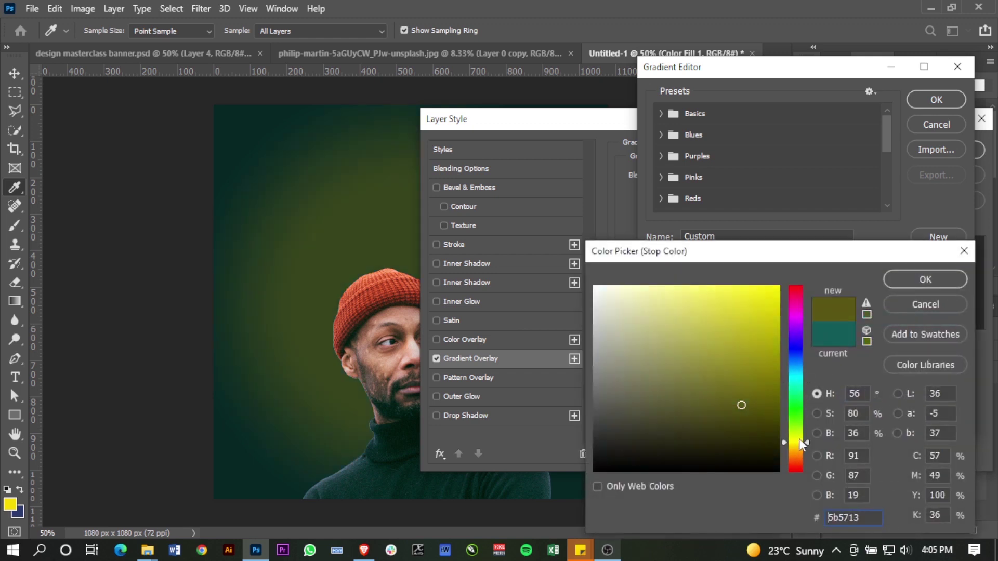
left_click_drag(799, 442, 801, 391)
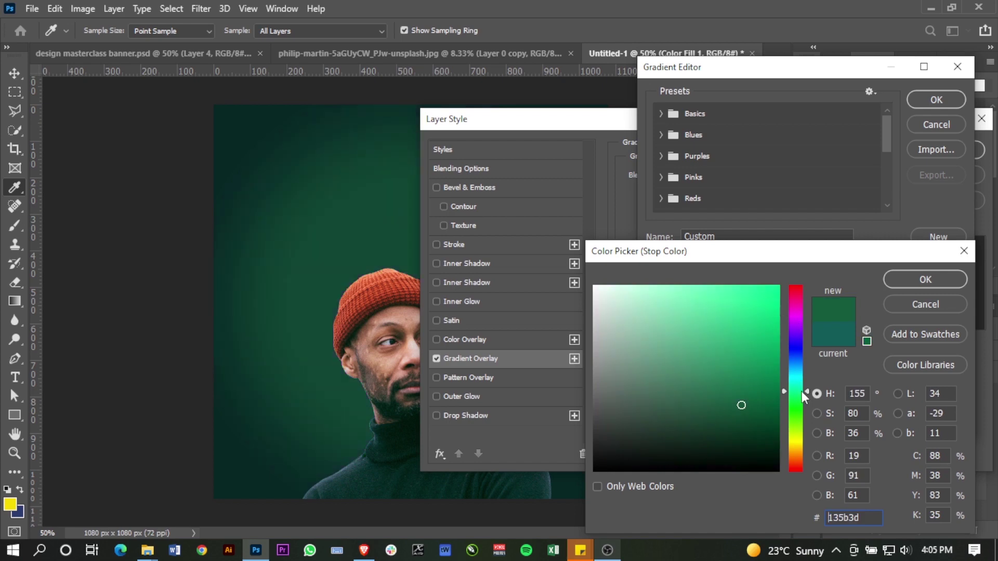
left_click(250, 478)
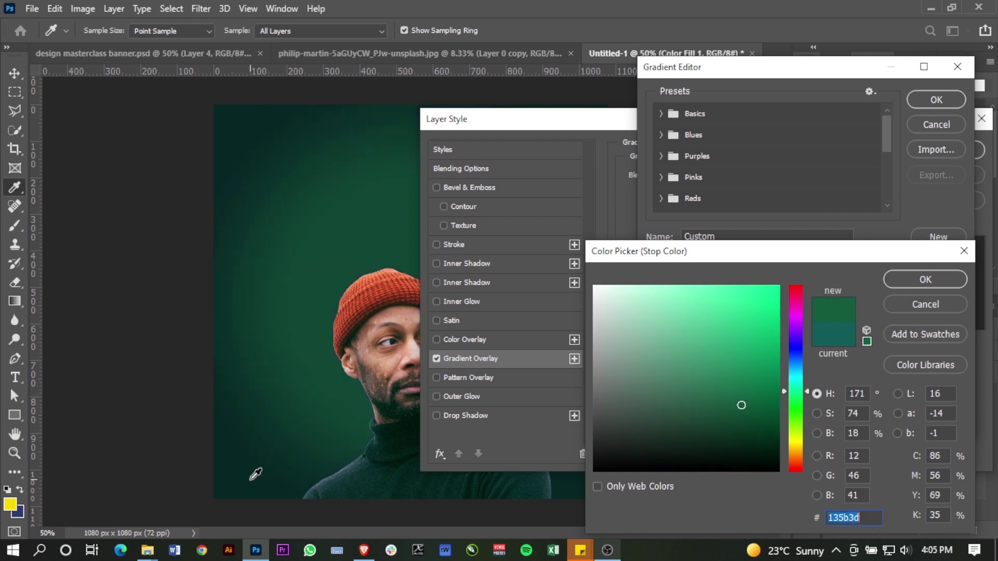
left_click(744, 392)
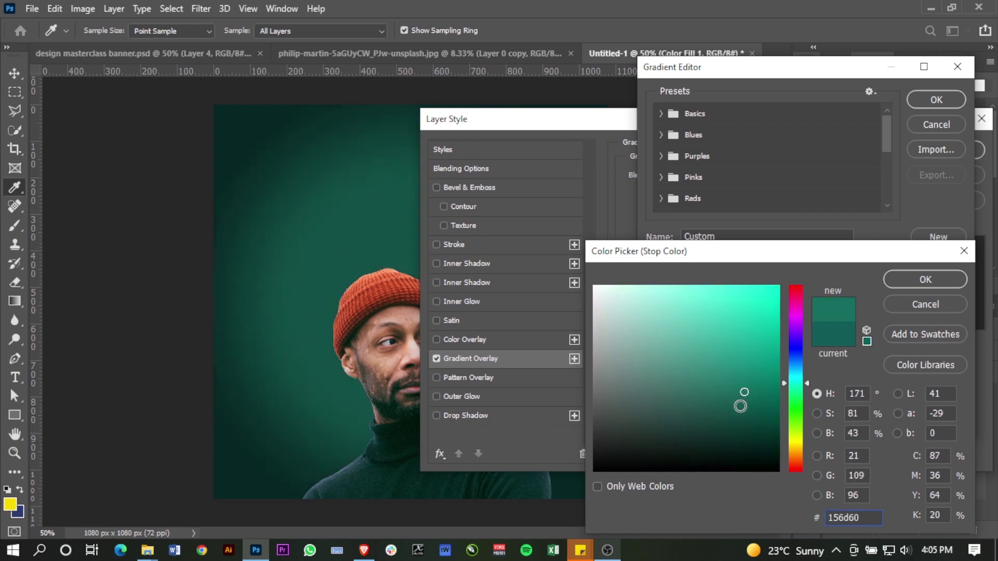
left_click(837, 340)
left_click(925, 279)
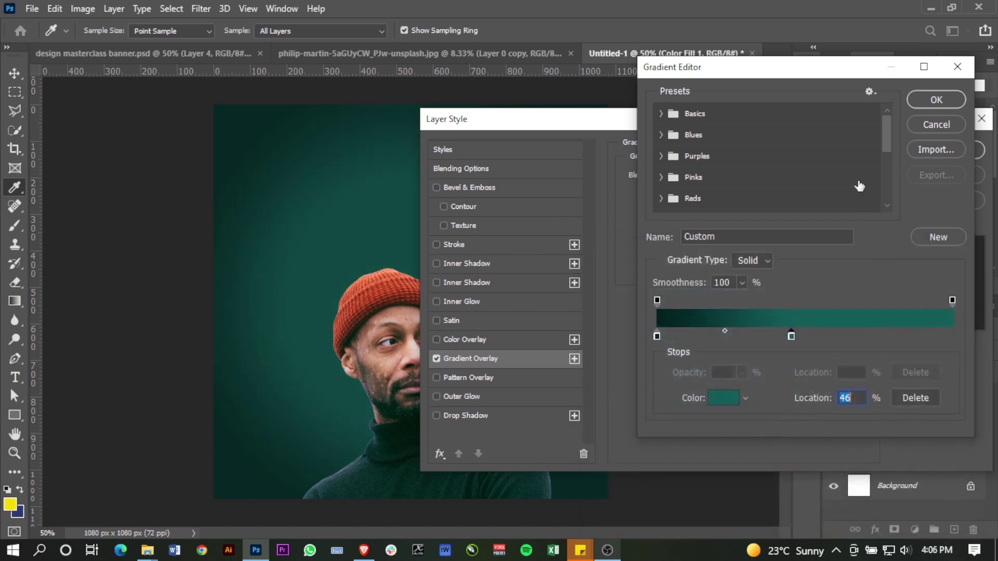
Accept the edited gradient and apply the Gradient Overlay to the colour fill layer.
left_click(936, 100)
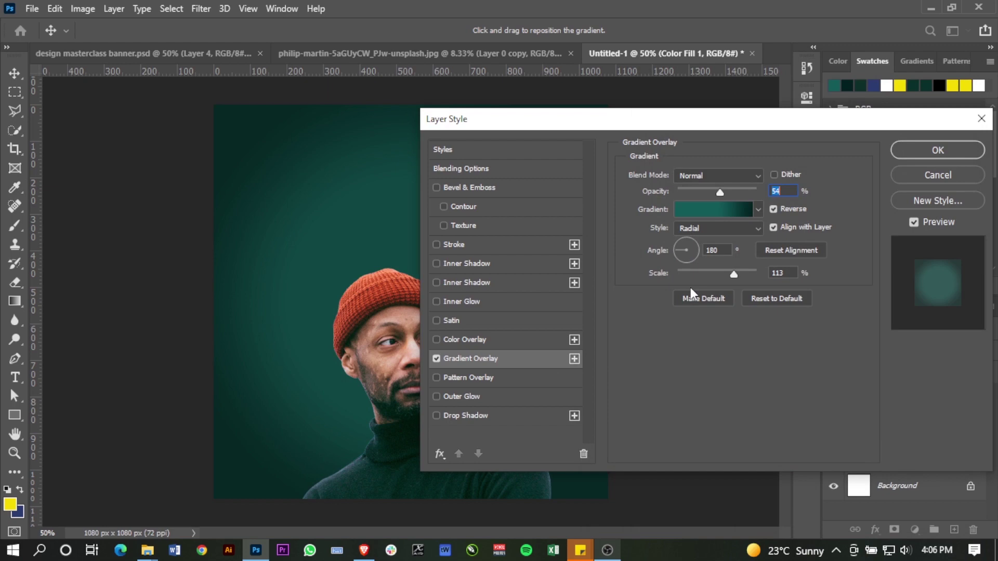
left_click(937, 150)
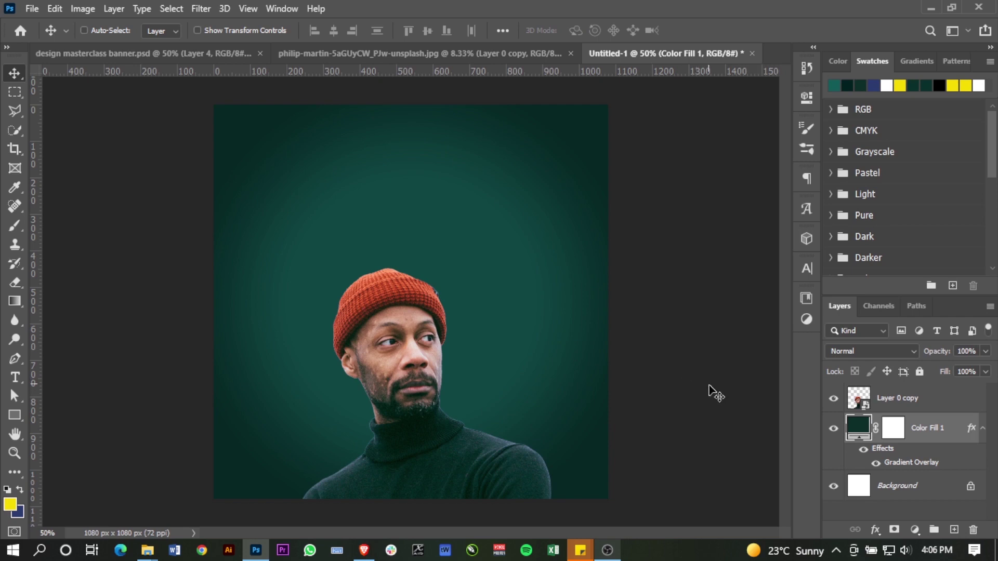
Duplicate the cut-out man's layer and select the lower of the two copies.
left_click(903, 399)
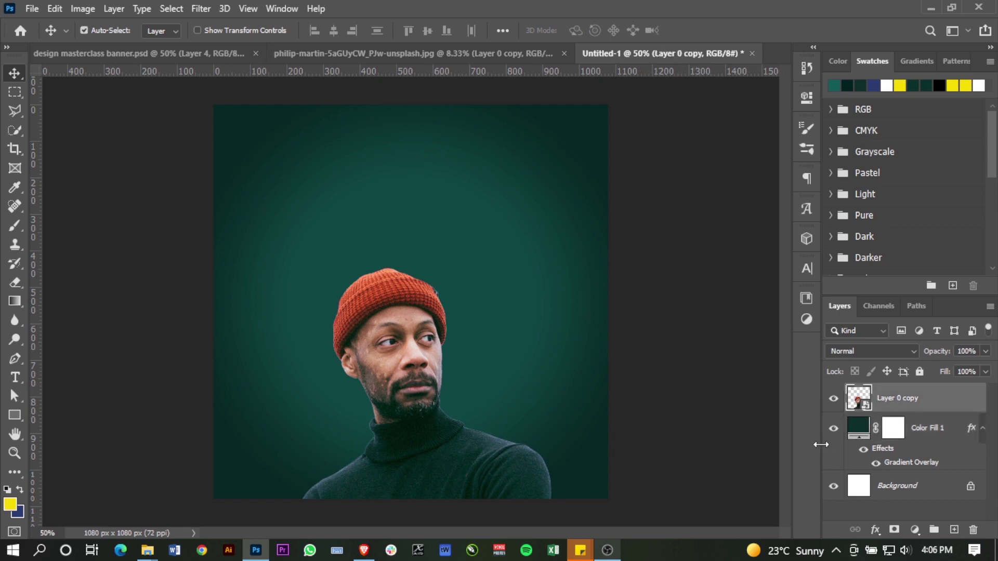
key("ctrl+j")
left_click(901, 436)
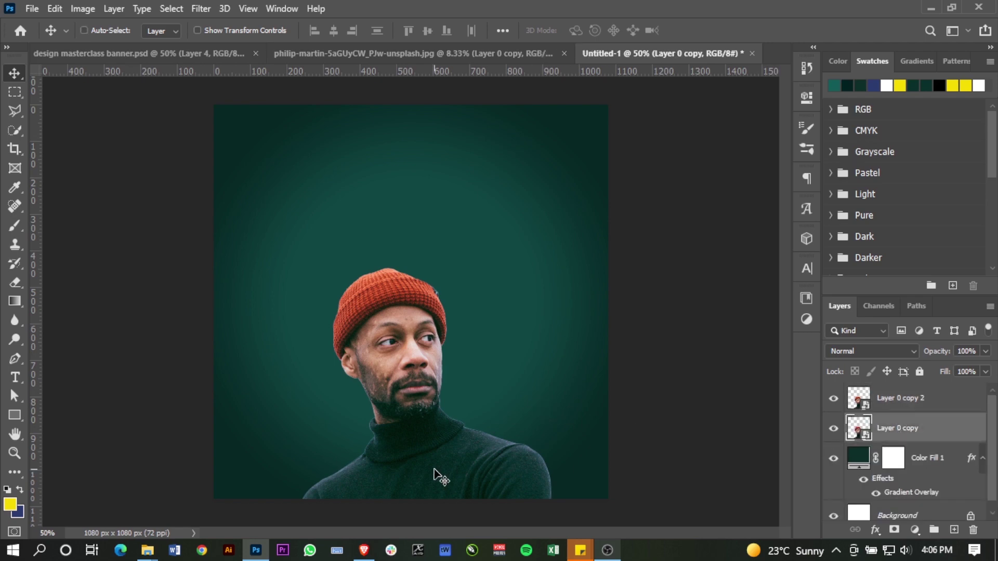
Scale the lower copy of the man up to about 53% and position it in the canvas's upper-right area.
left_click_drag(442, 457, 460, 424)
key("ctrl")
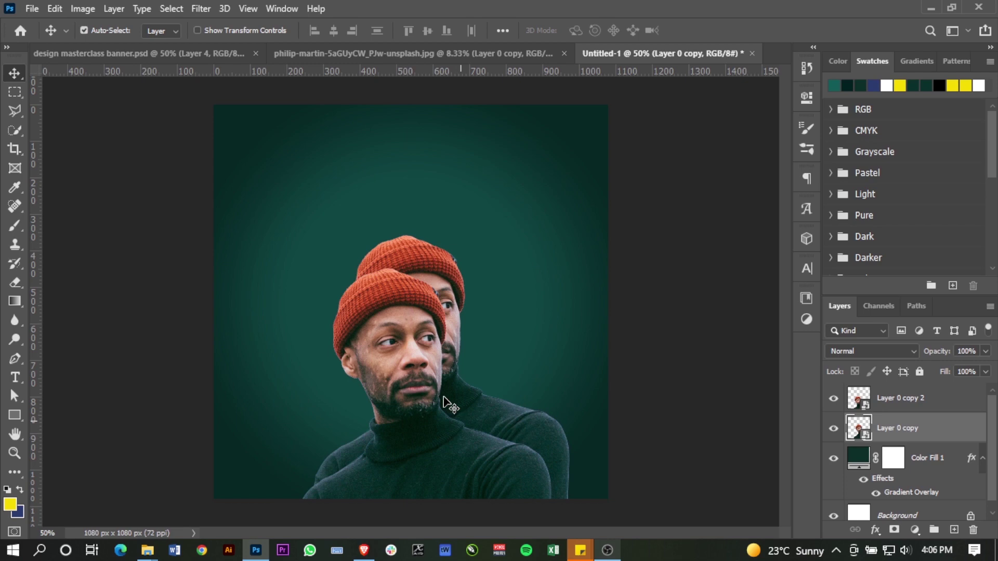
key("ctrl+t")
left_click_drag(570, 235, 663, 134)
left_click_drag(413, 225, 507, 227)
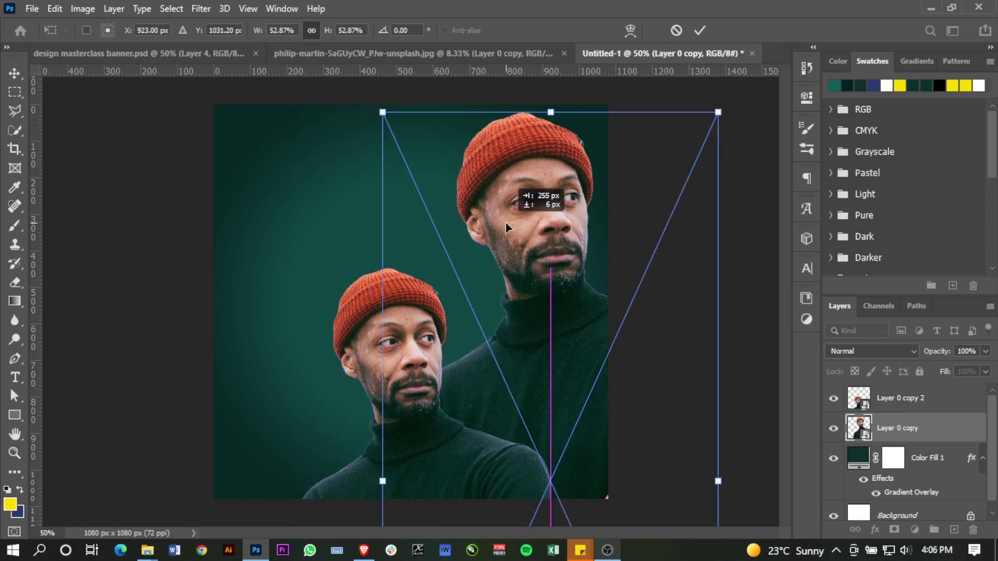
left_click_drag(507, 227, 507, 227)
key("Return")
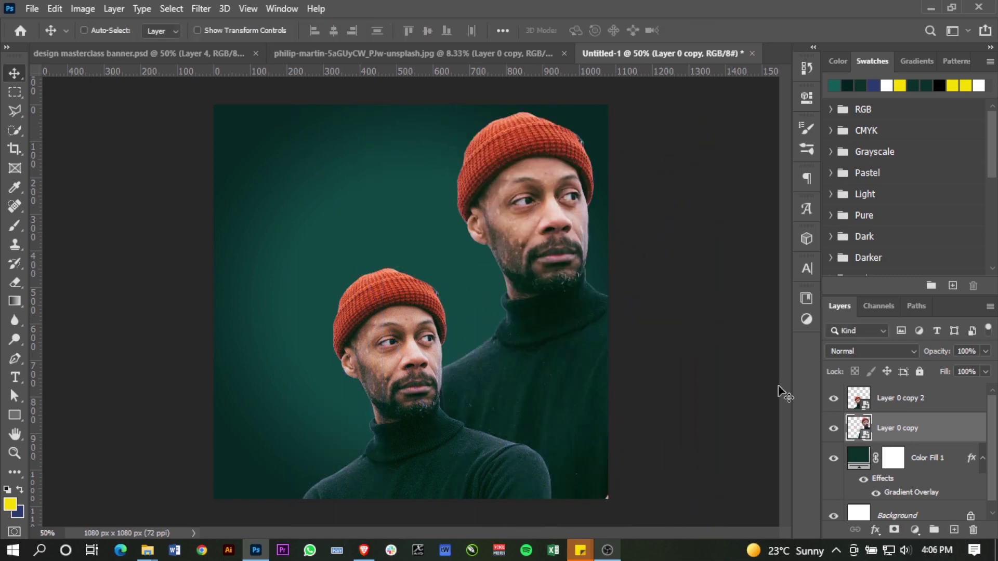
Set the enlarged man's layer to Luminosity blend mode with 27% opacity.
left_click(852, 354)
left_click(847, 526)
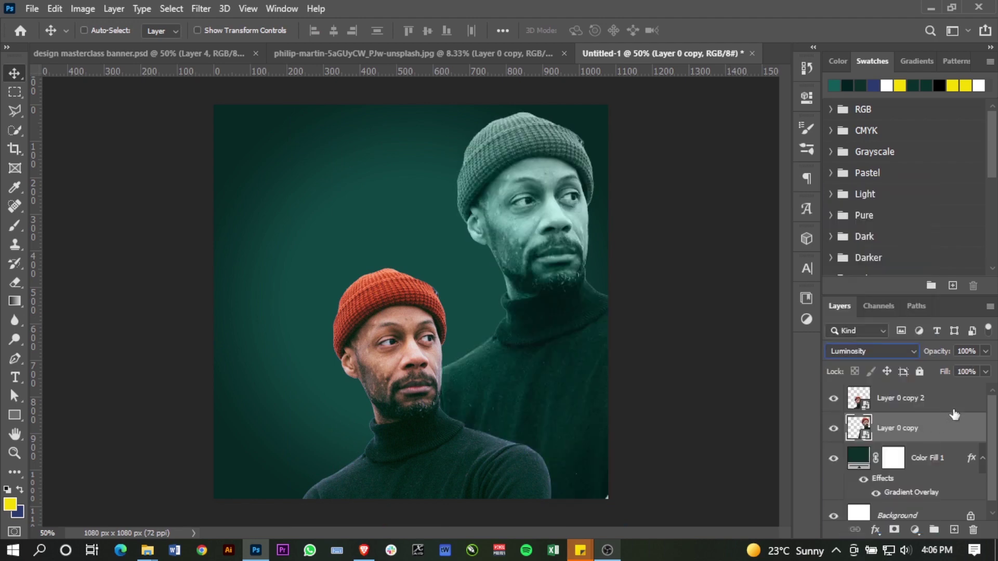
left_click_drag(984, 352, 943, 369)
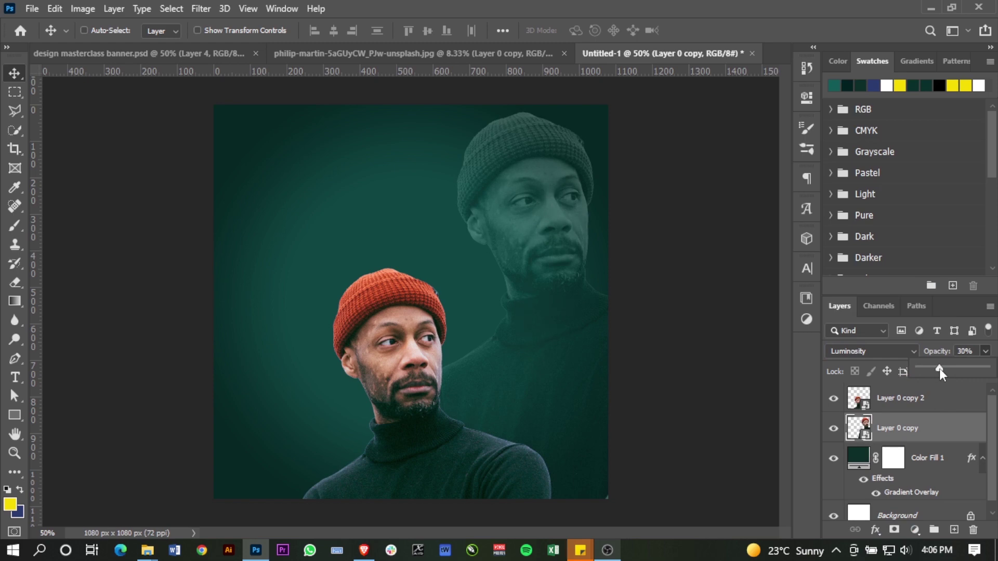
left_click(696, 405)
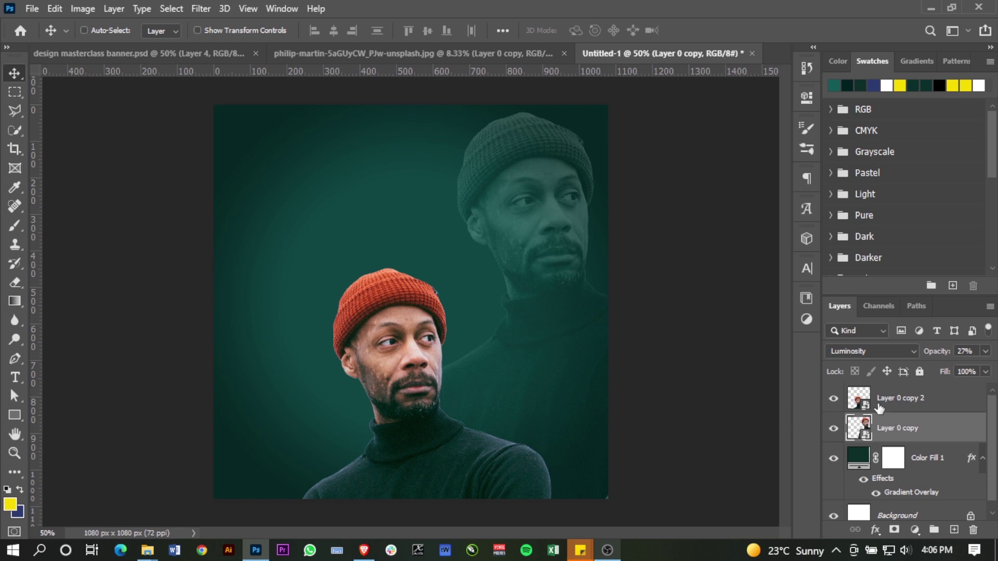
Start a Camera Raw Filter on the smaller front man's layer and set Clarity to +17.
left_click(896, 406)
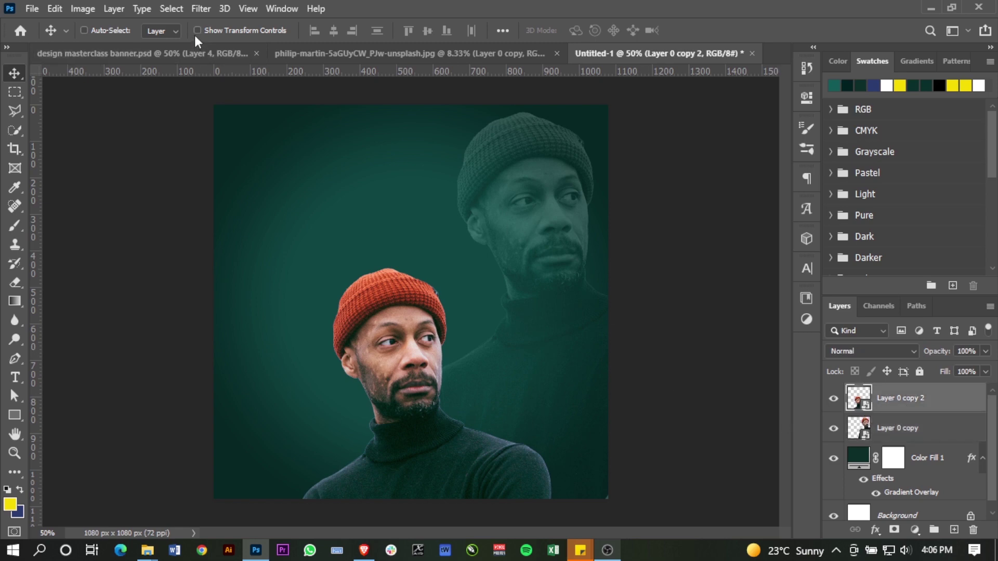
left_click(205, 8)
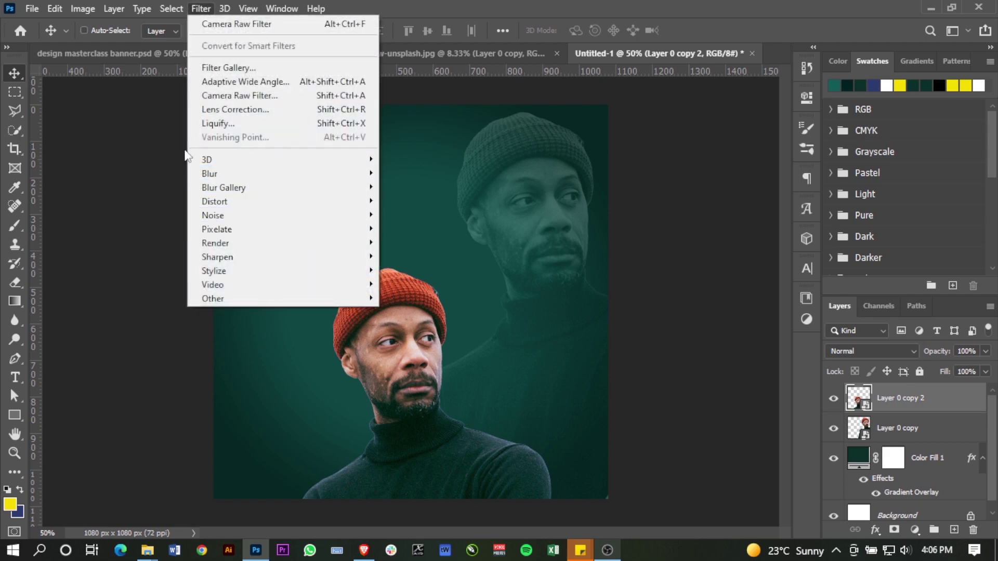
left_click(239, 96)
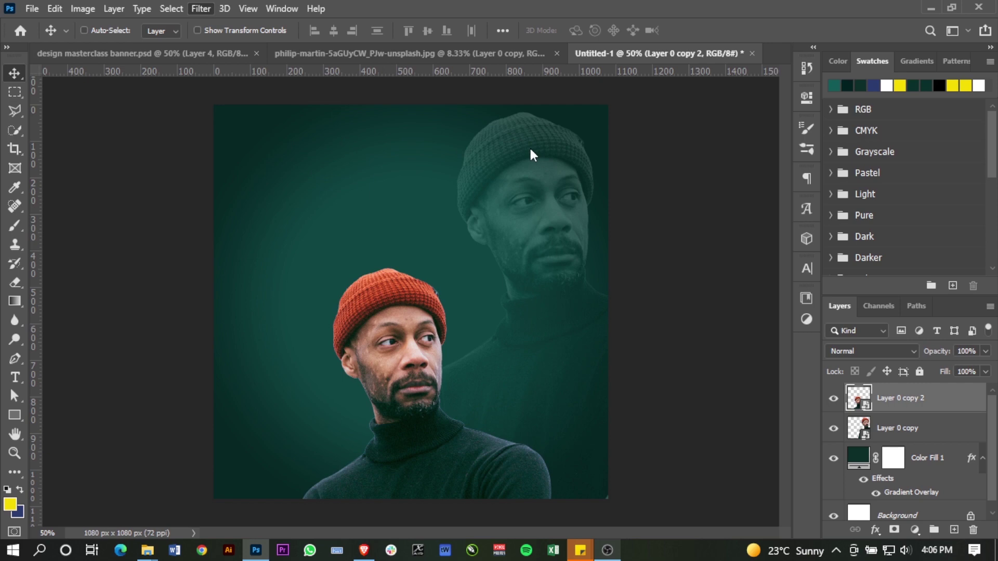
scroll(760, 268, "up", 1)
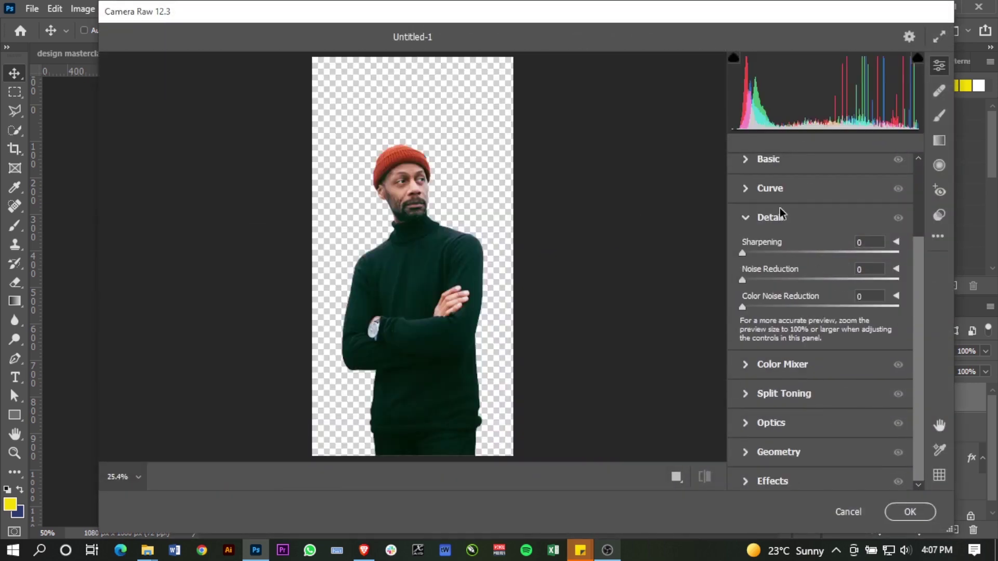
scroll(754, 259, "up", 1)
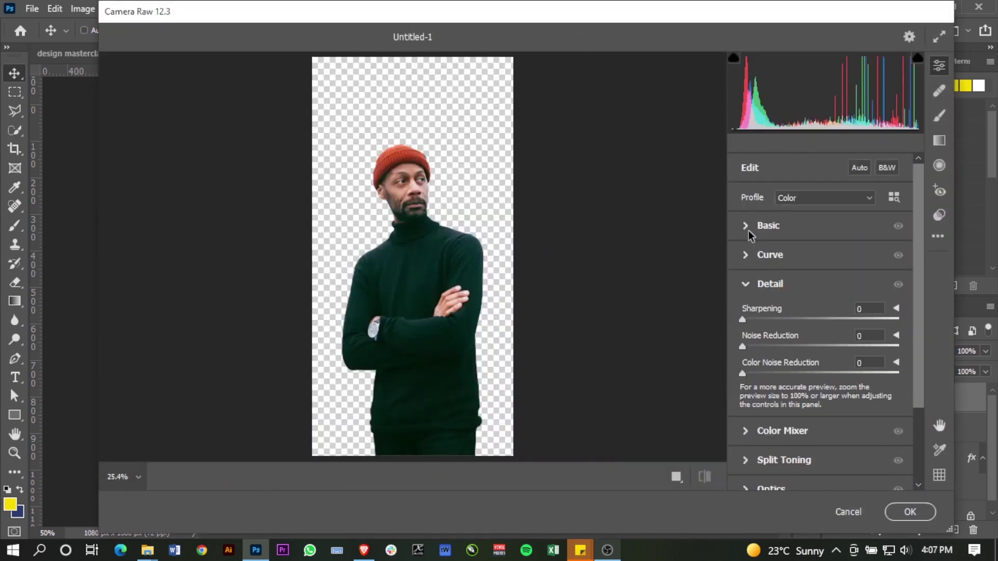
left_click(754, 238)
scroll(831, 421, "down", 3)
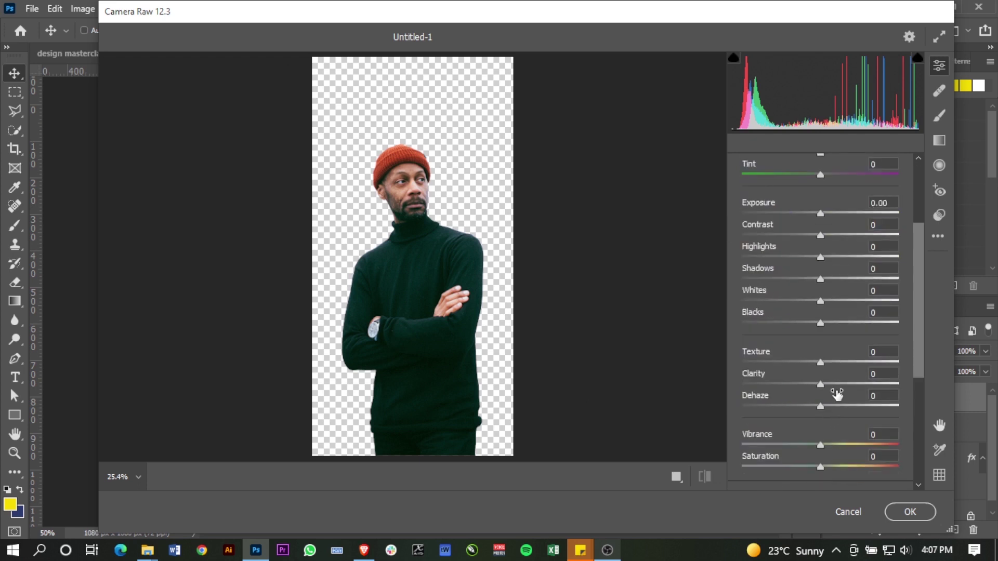
left_click(835, 383)
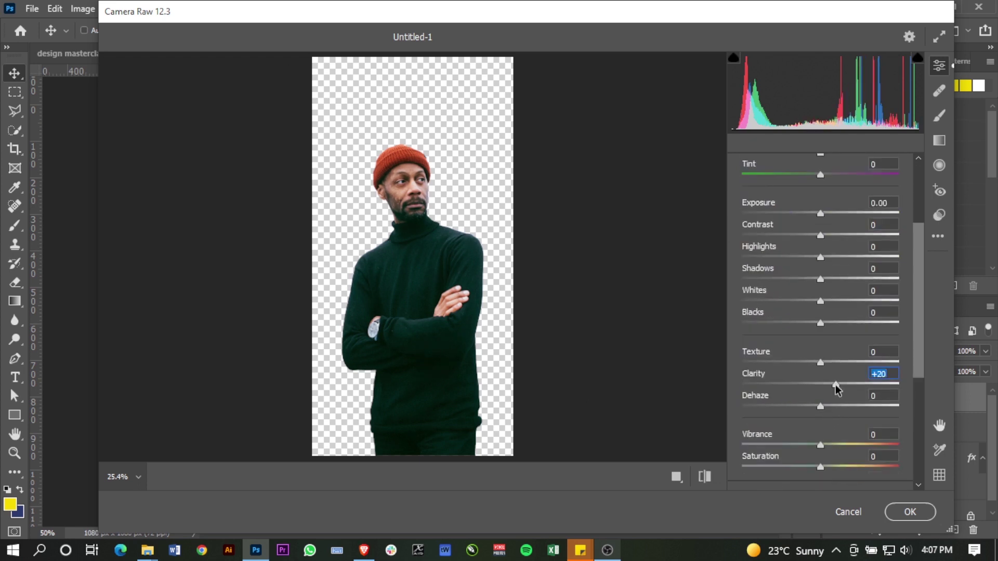
left_click_drag(837, 390, 833, 388)
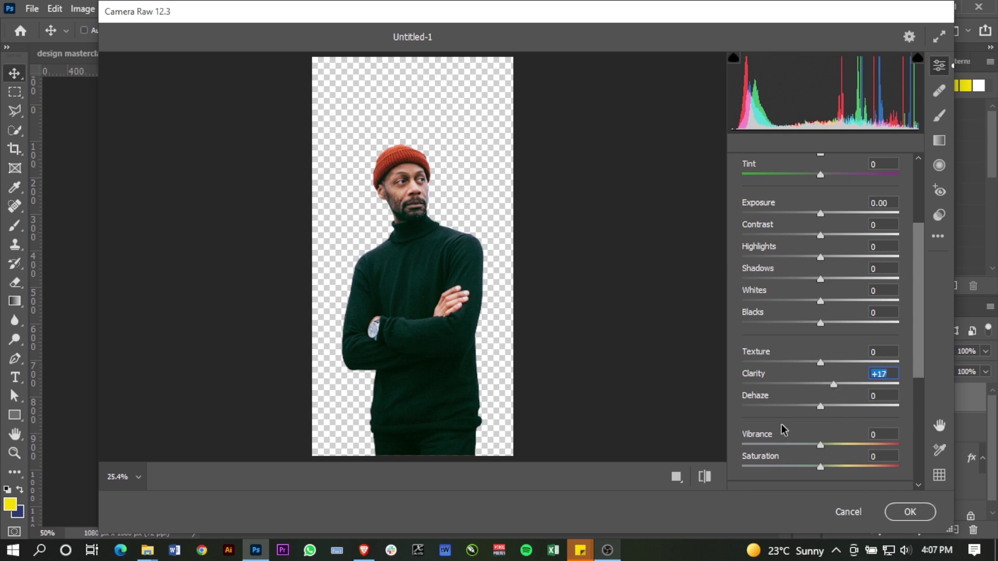
Set Sharpening to 26 and Noise Reduction to 12, and apply the Camera Raw Filter.
scroll(824, 327, "down", 5)
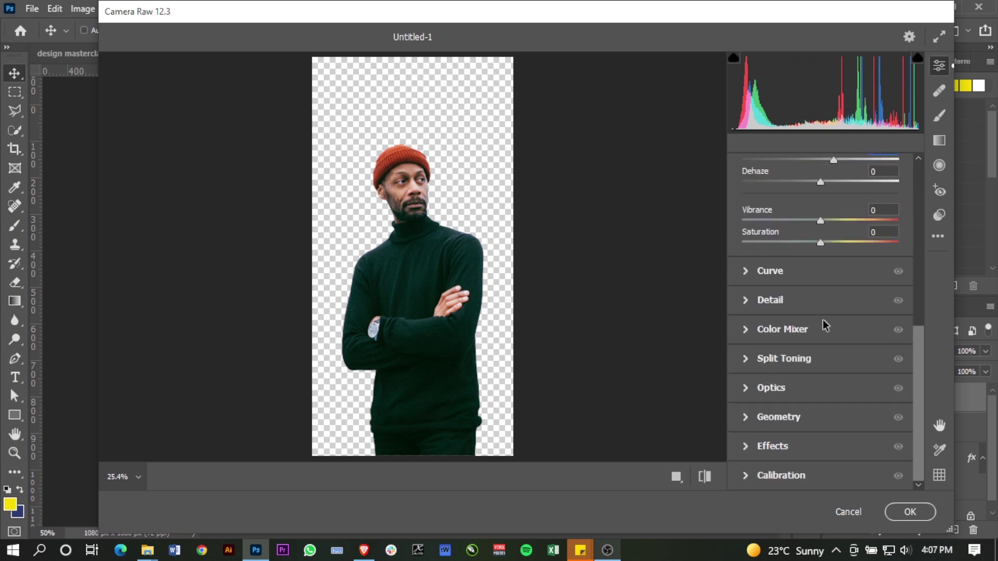
left_click(747, 304)
left_click(769, 319)
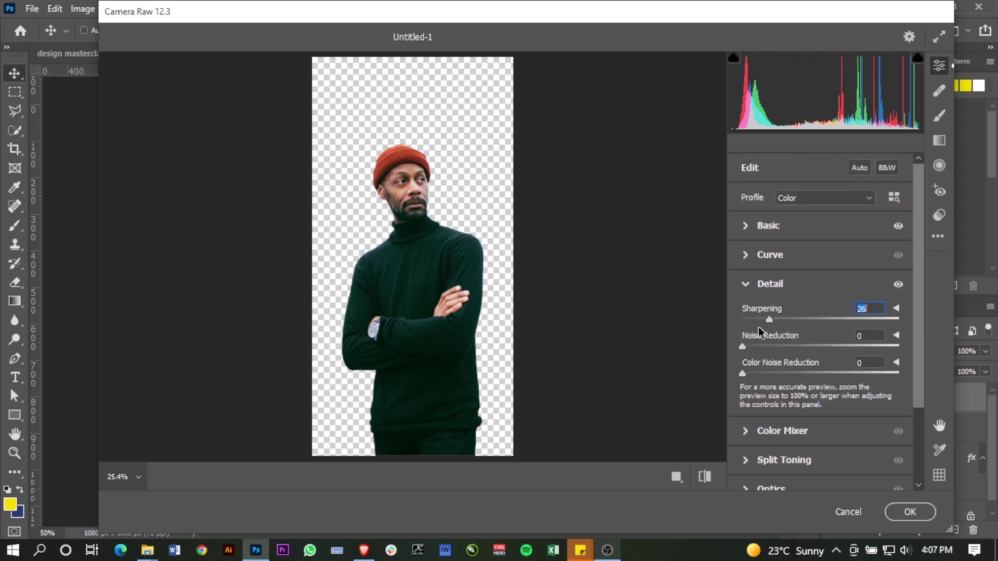
left_click(760, 346)
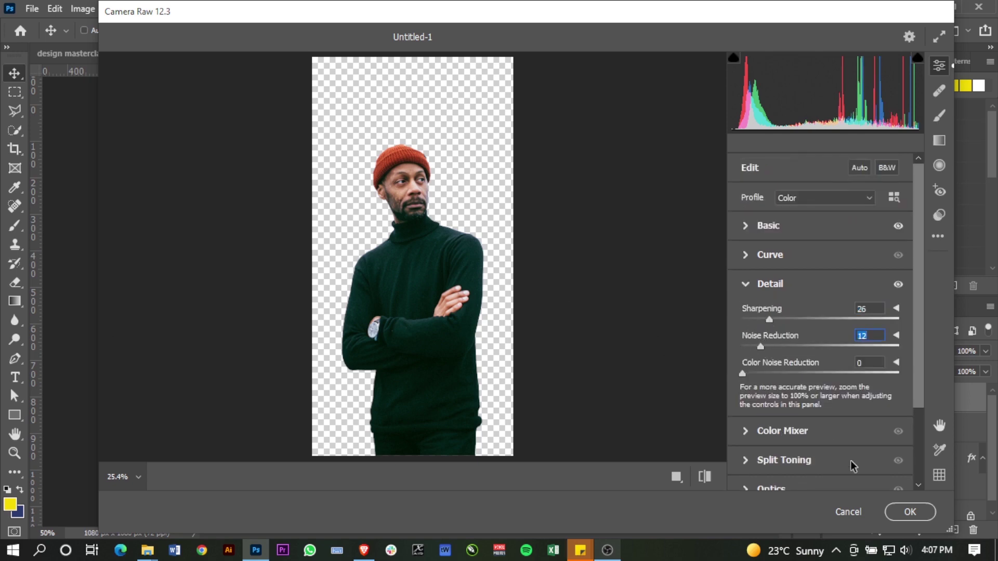
left_click(910, 520)
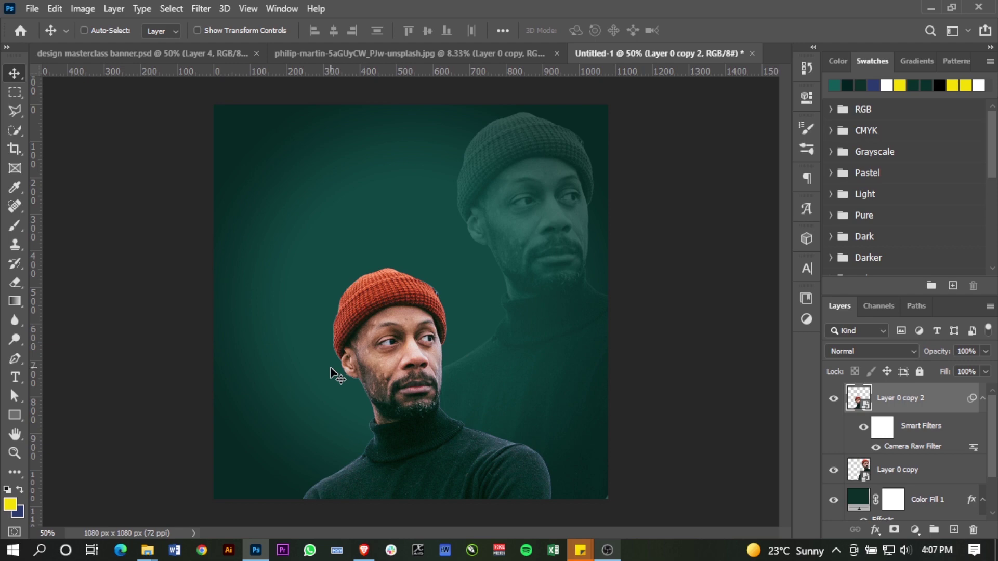
Add a Vibrance adjustment clipped to the front man's layer and lower its Saturation slightly.
left_click(811, 322)
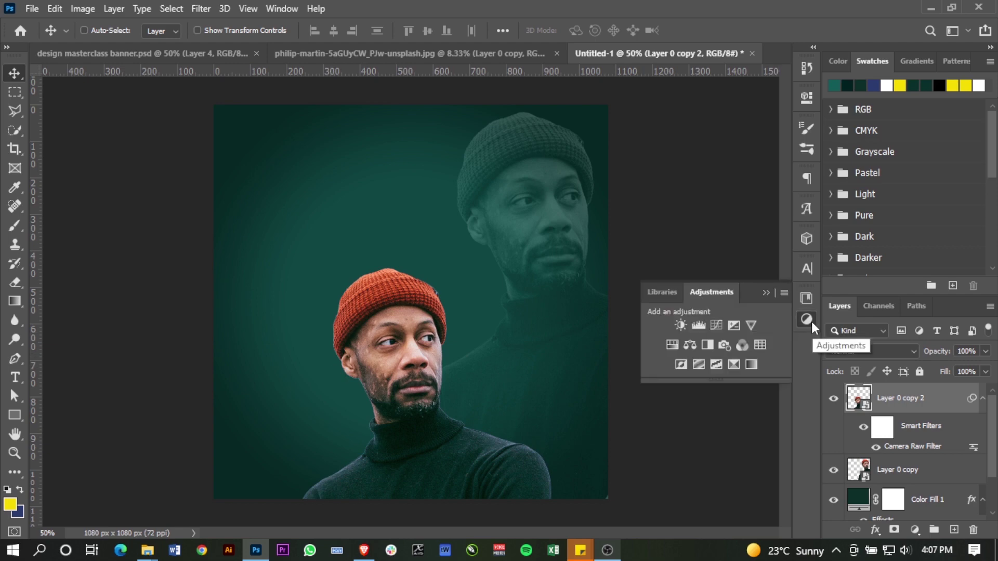
left_click(750, 325)
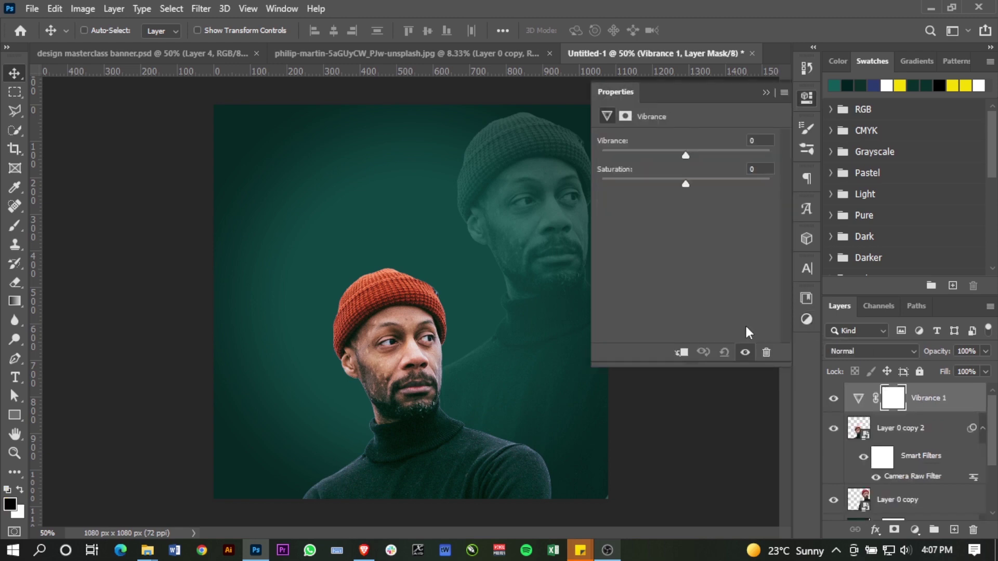
left_click(682, 353)
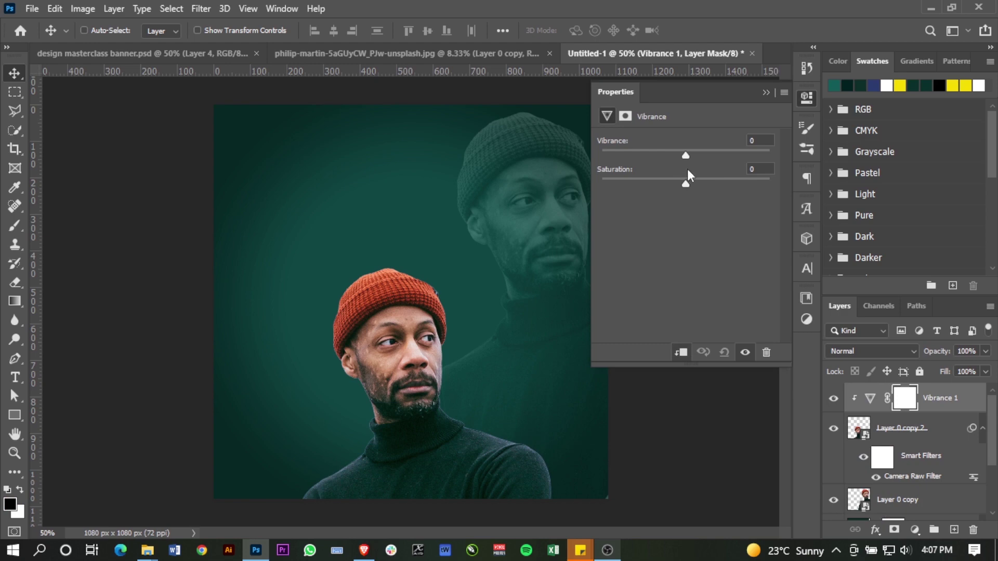
left_click_drag(685, 189, 678, 188)
Add a clipped Color Balance adjustment with midtones at Cyan-Red -7, Magenta-Green +8 and Yellow-Blue +8.
left_click(808, 320)
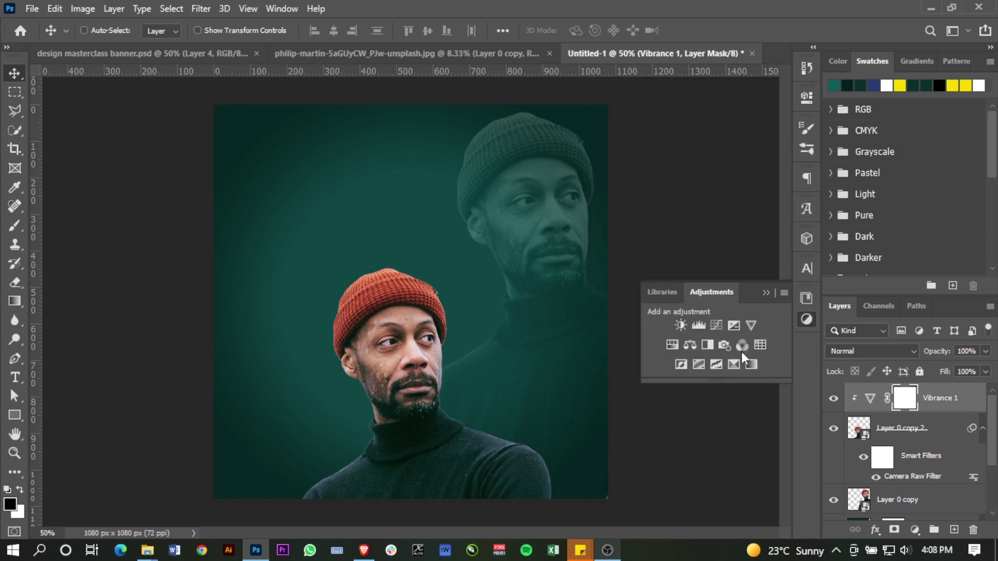
left_click(689, 344)
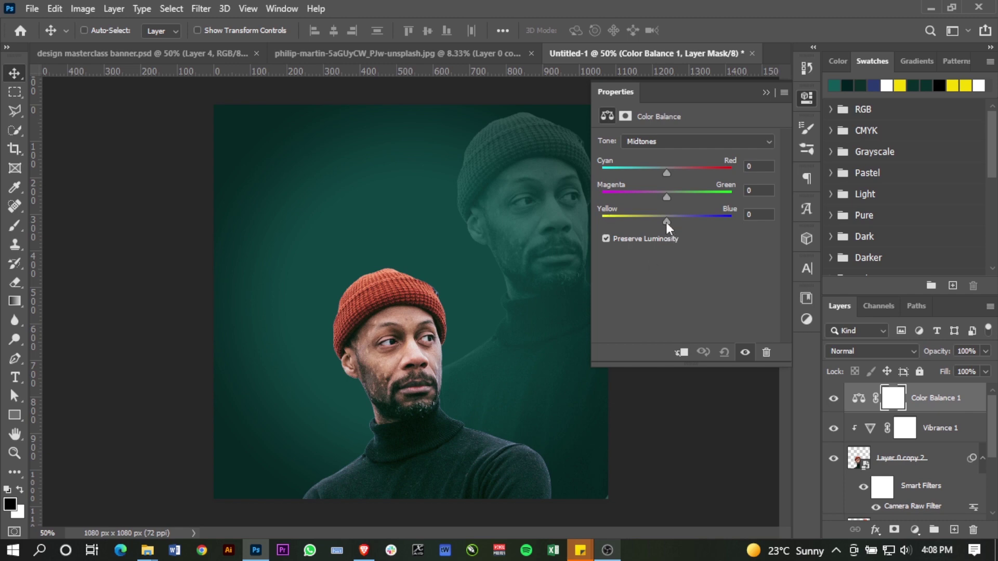
left_click_drag(664, 201, 672, 199)
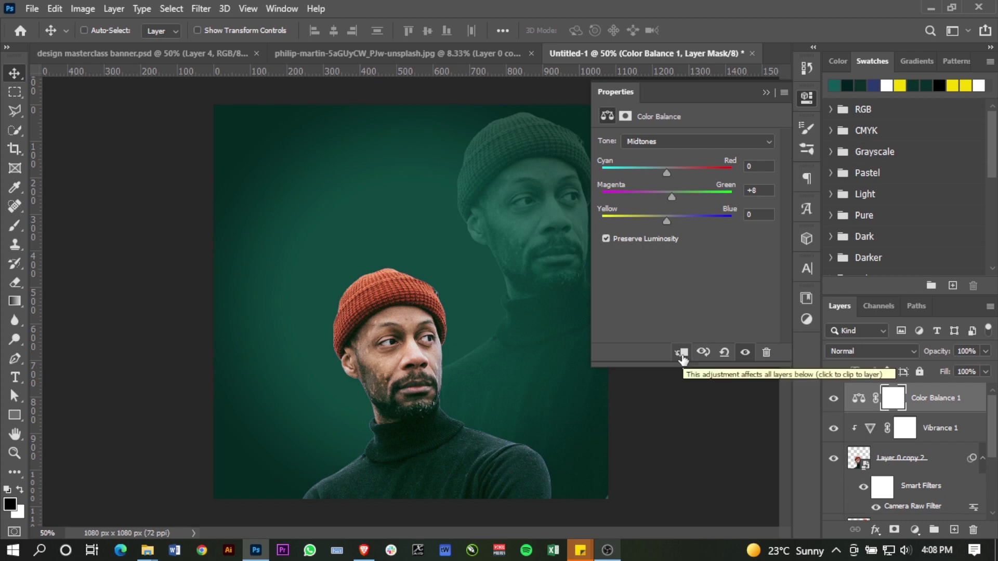
left_click(682, 353)
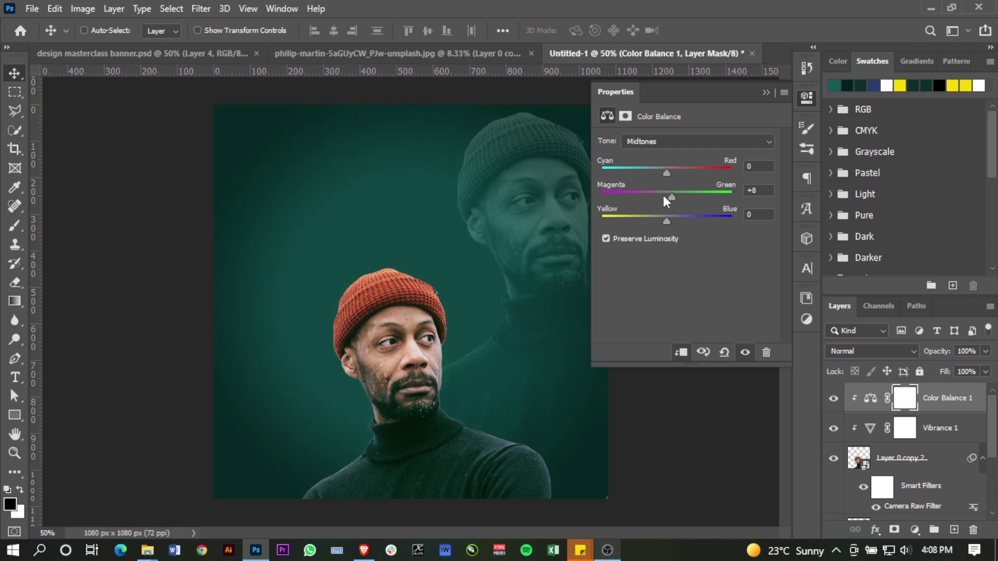
left_click_drag(670, 175, 664, 174)
left_click_drag(669, 222, 672, 223)
Compare the front man with and without the Color Balance adjustment, leaving it enabled.
left_click(744, 353)
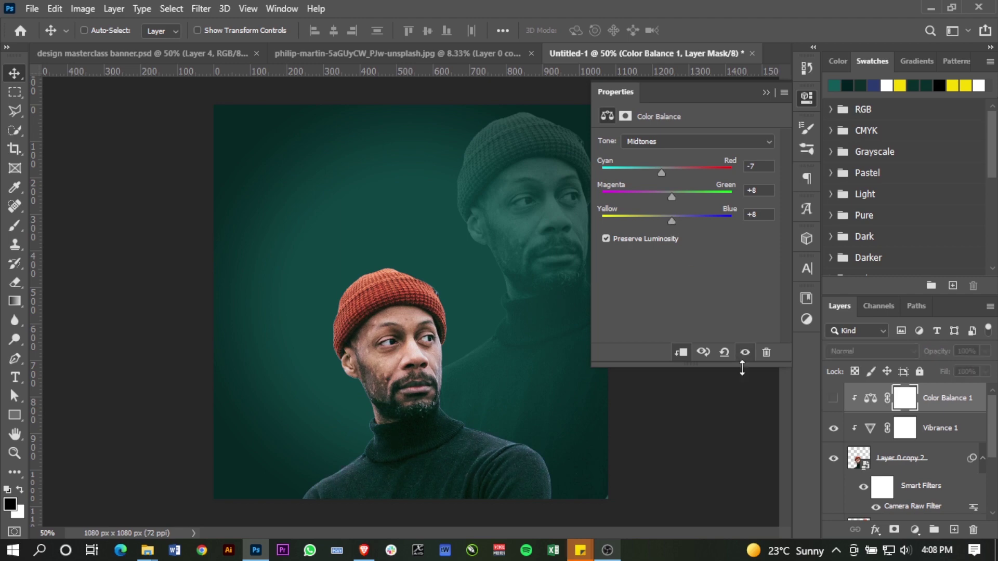
left_click(745, 353)
left_click(745, 352)
left_click(745, 353)
left_click(766, 93)
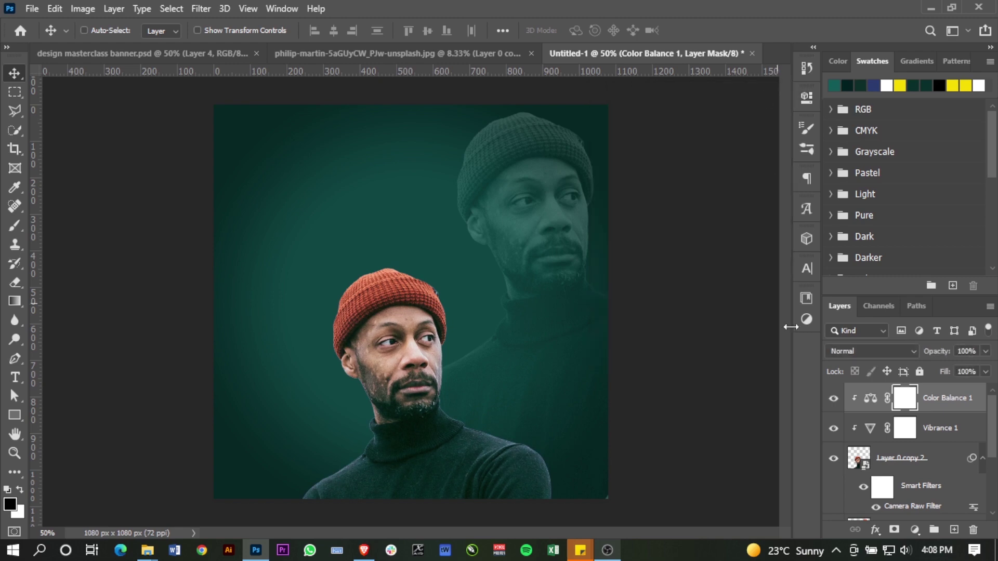
Add a yellow f6da00 Solid Color fill layer above the adjustments and set its blend mode to Hard Light.
left_click(915, 529)
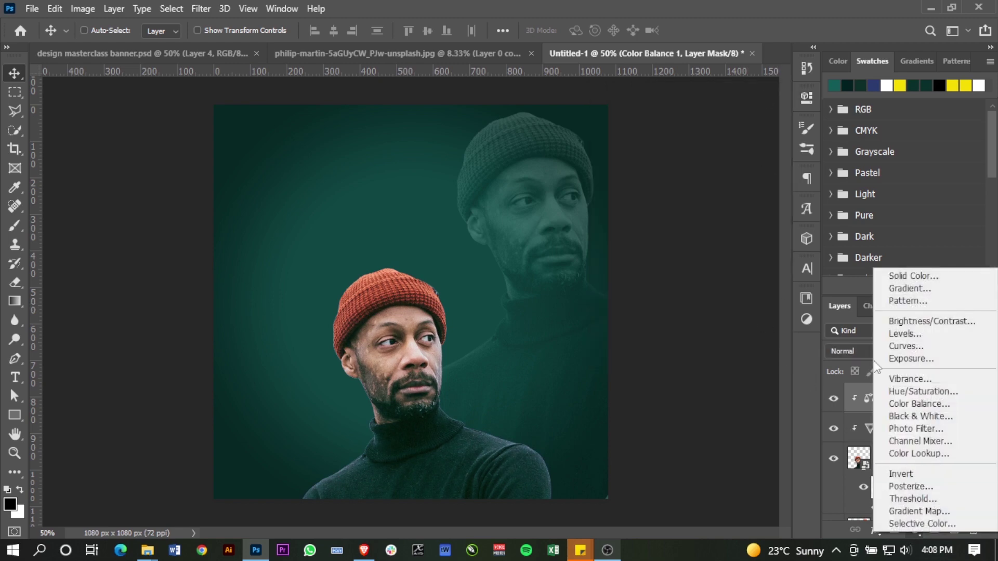
left_click(909, 275)
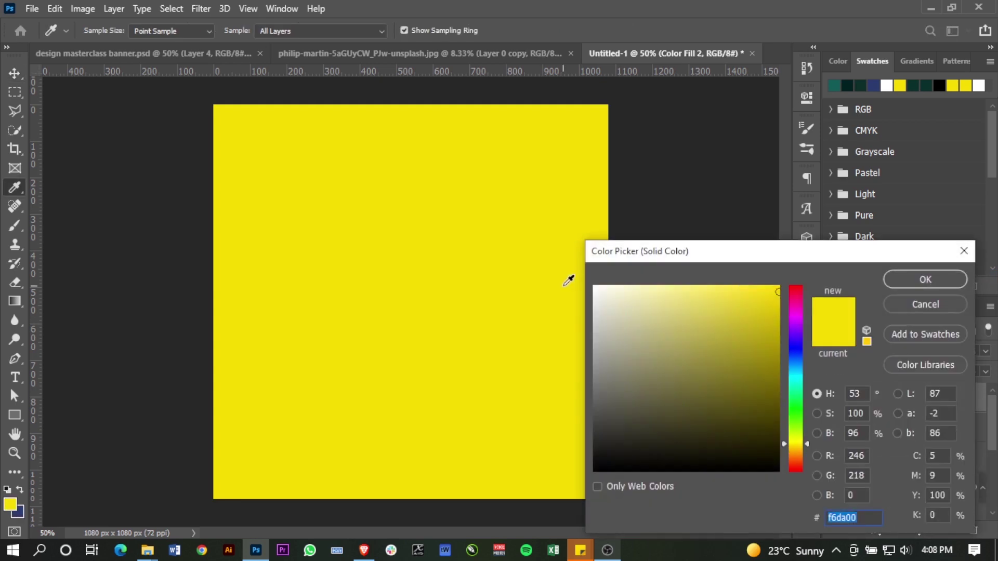
left_click(905, 281)
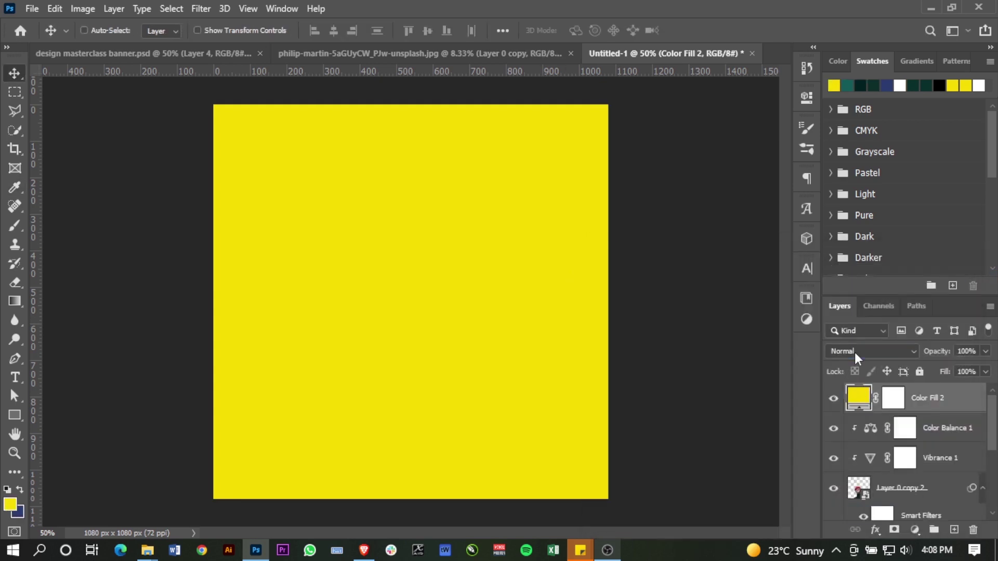
left_click(855, 352)
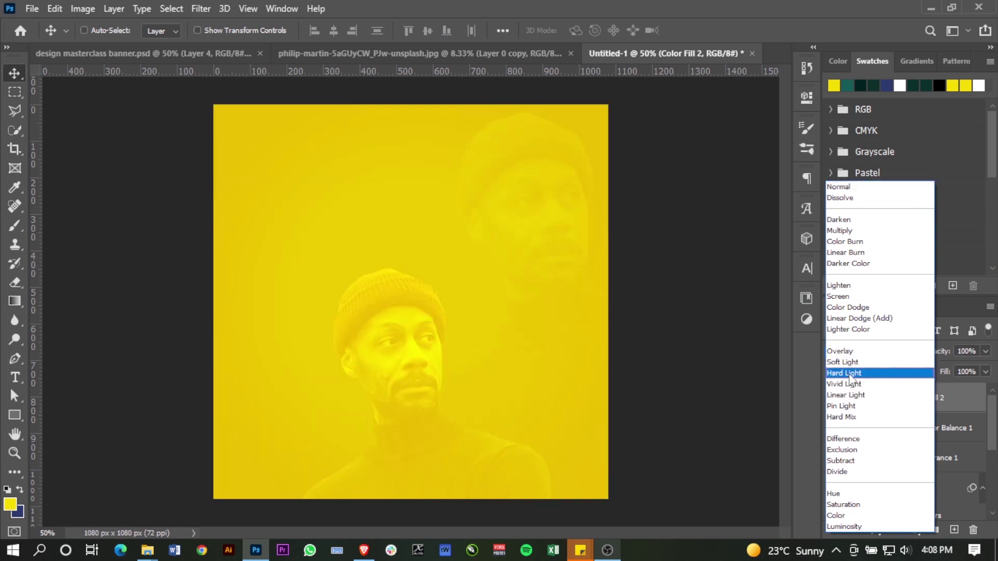
left_click(847, 373)
Invert the yellow fill's layer mask to black and clip the fill to the front man's layer.
left_click(893, 399)
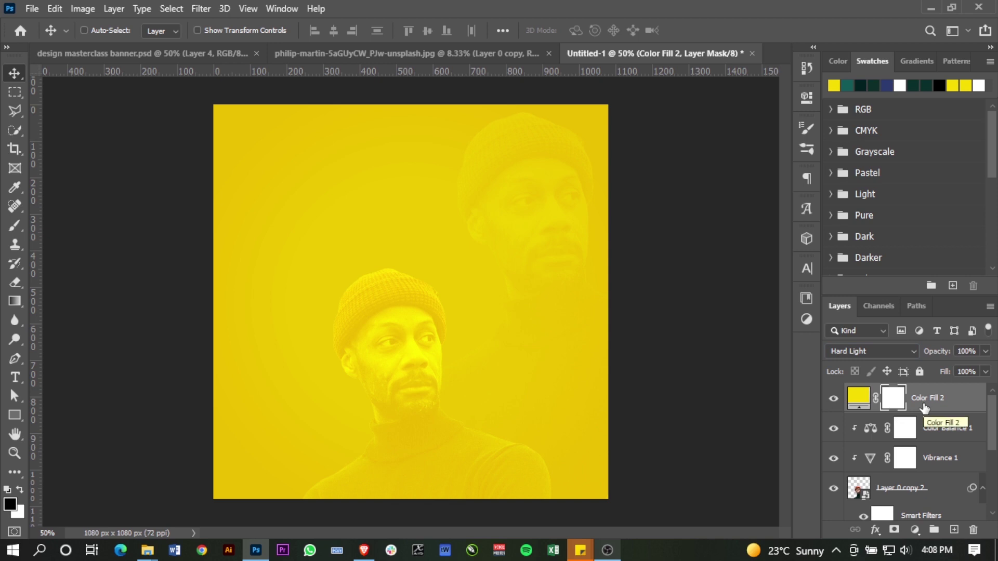
key("ctrl+i")
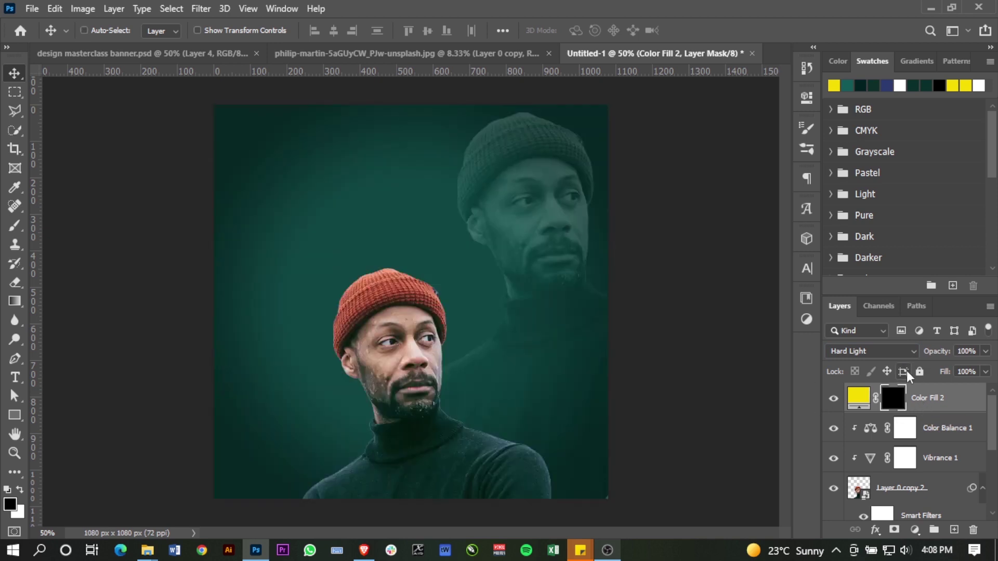
left_click(949, 408, "alt")
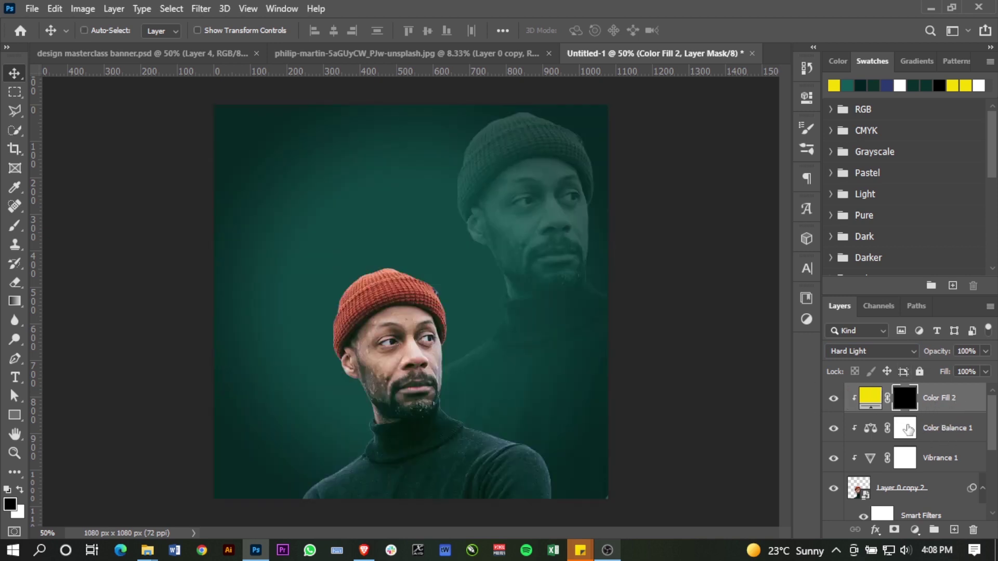
Set up a soft round brush in white at 80 px with 0% hardness for the yellow fill's mask.
key("b")
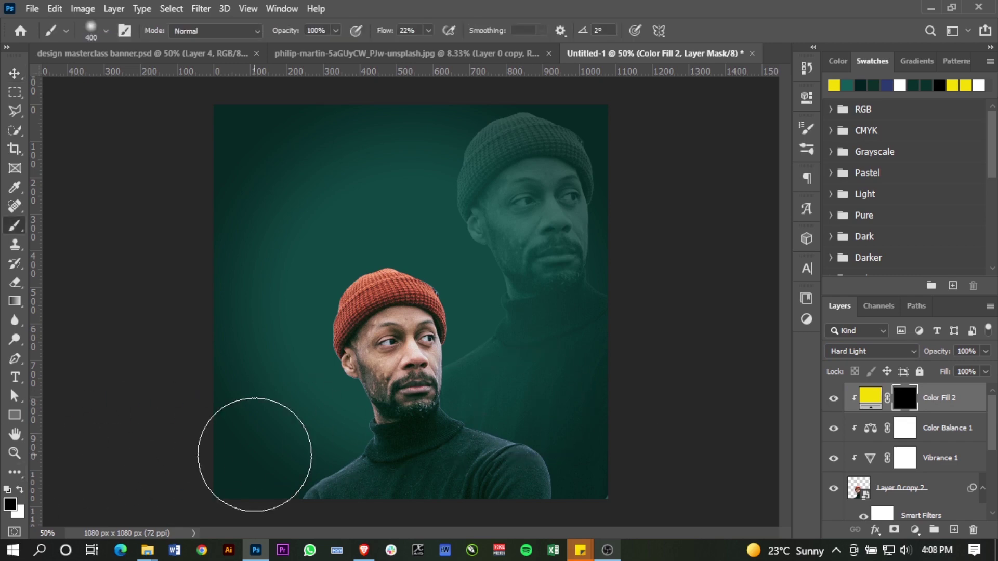
key("x")
key("z")
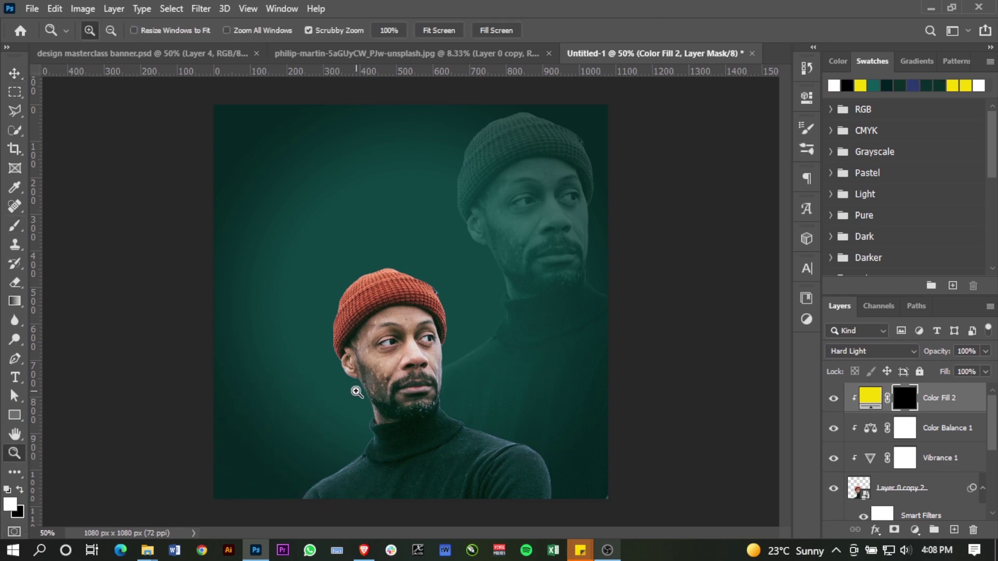
left_click(358, 390)
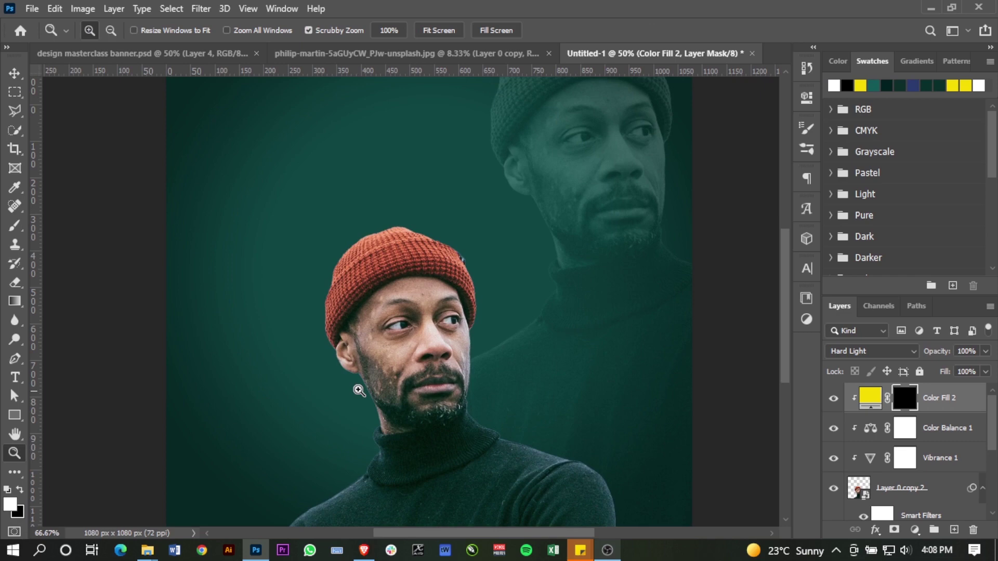
key("b")
key("bracketleft")
key("bracketleft")
right_click(386, 385)
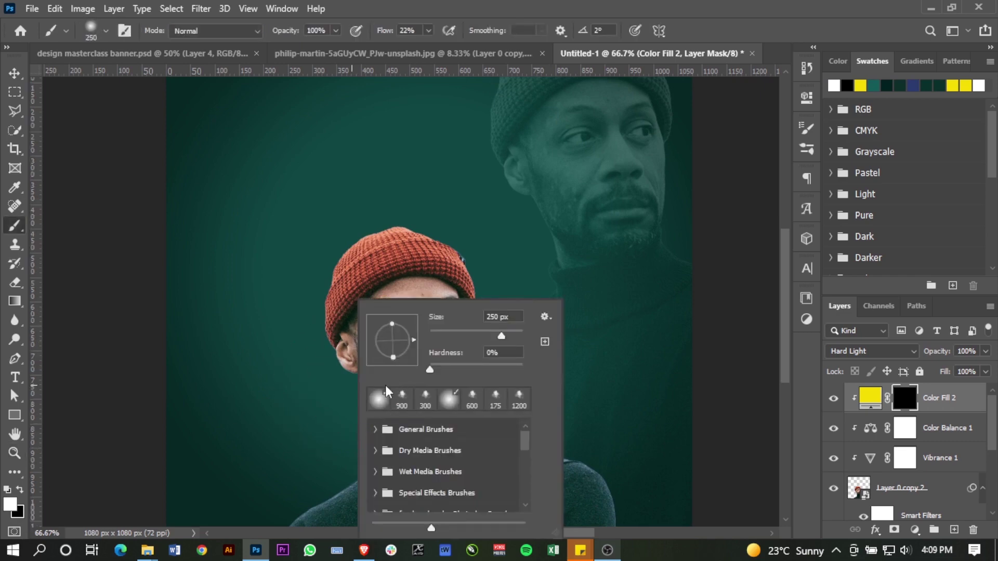
key("Escape")
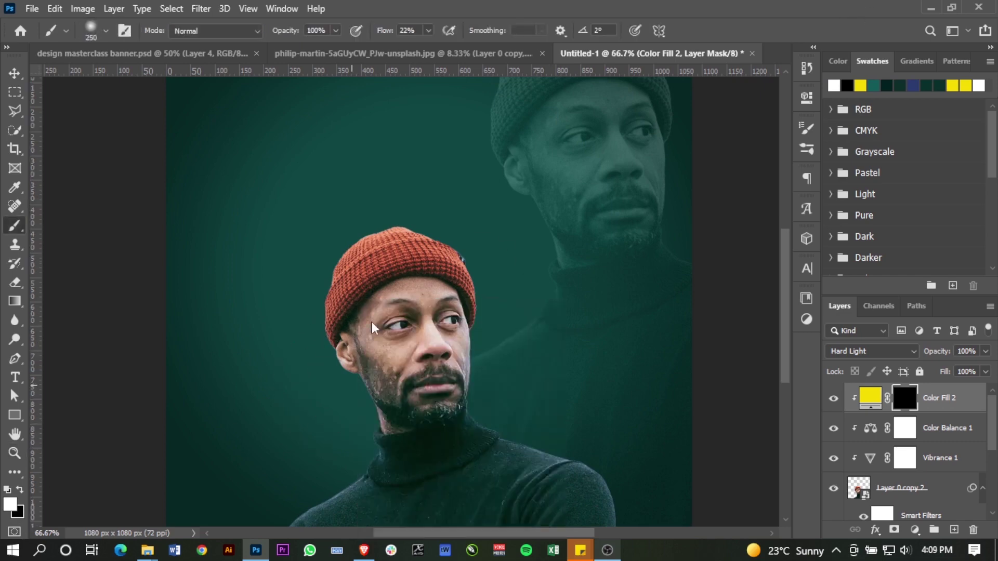
scroll(372, 322, "down", 3)
key("bracketleft")
key("bracketleft")
key("bracketleft")
key("bracketleft")
key("bracketleft")
key("bracketleft")
key("bracketleft")
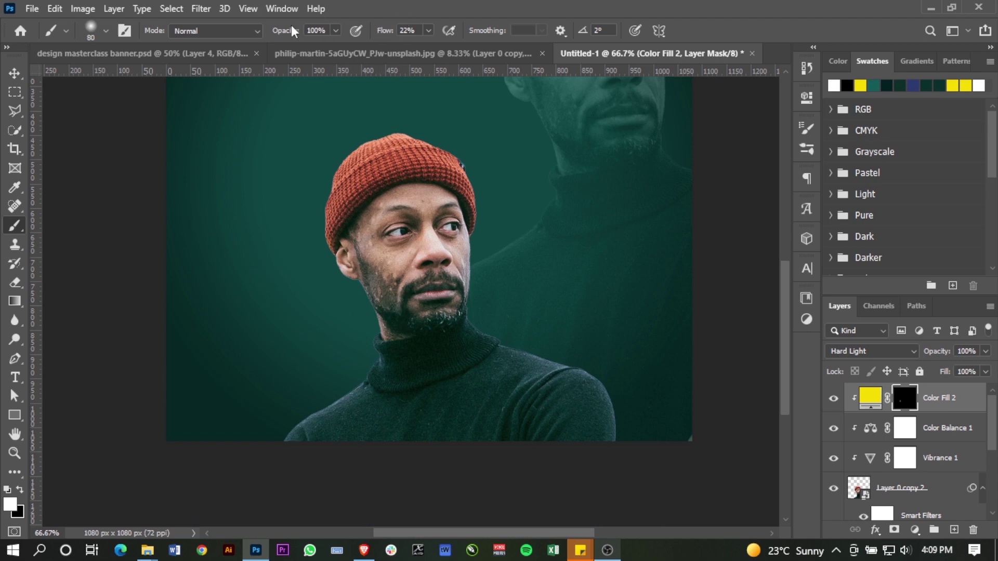
Set the brush flow to 100% and paint a yellow rim light along the front man's ear, neck and shoulder edge.
left_click(428, 30)
left_click_drag(429, 48, 493, 48)
mouse_move(336, 229)
left_mouse_down()
mouse_move(319, 255)
mouse_move(352, 299)
mouse_move(363, 339)
mouse_move(337, 390)
mouse_move(296, 409)
left_mouse_up()
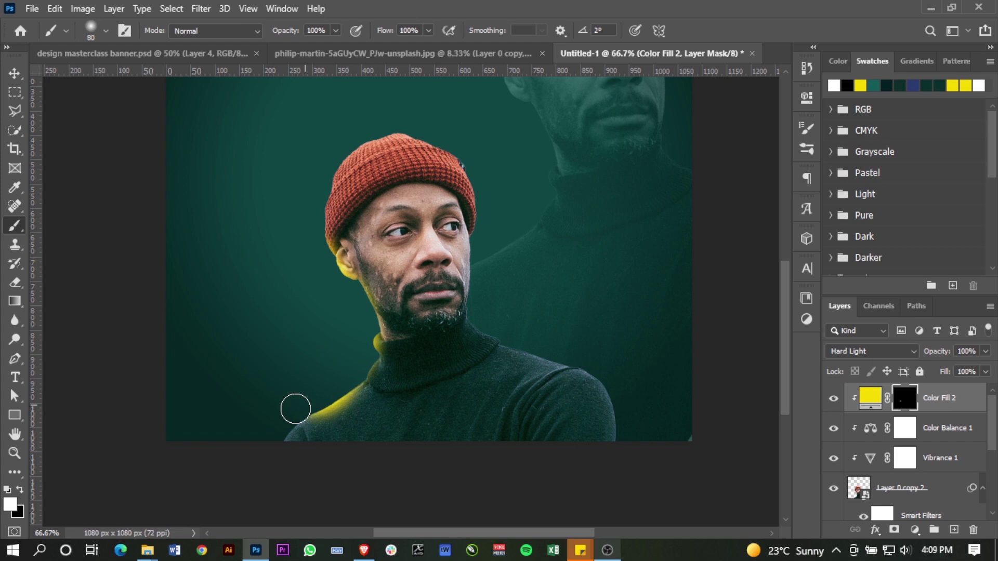
mouse_move(364, 362)
left_mouse_down()
mouse_move(347, 298)
mouse_move(365, 338)
left_mouse_up()
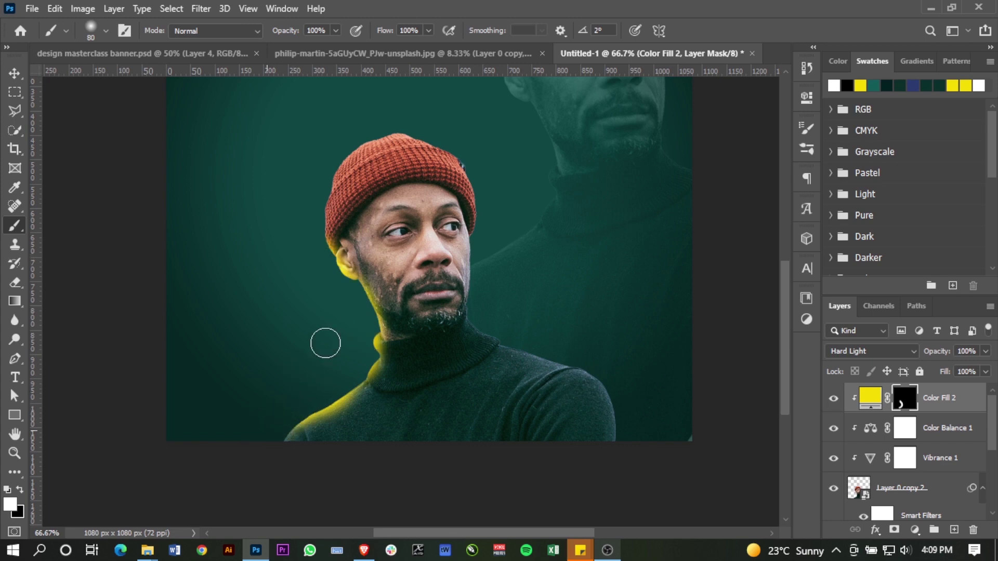
Thin the yellow rim by painting black on the mask along the shoulder and collar, then around the ear and jaw at 60 px.
key("x")
mouse_move(318, 444)
left_mouse_down()
mouse_move(360, 407)
mouse_move(314, 437)
mouse_move(379, 389)
mouse_move(393, 366)
left_mouse_up()
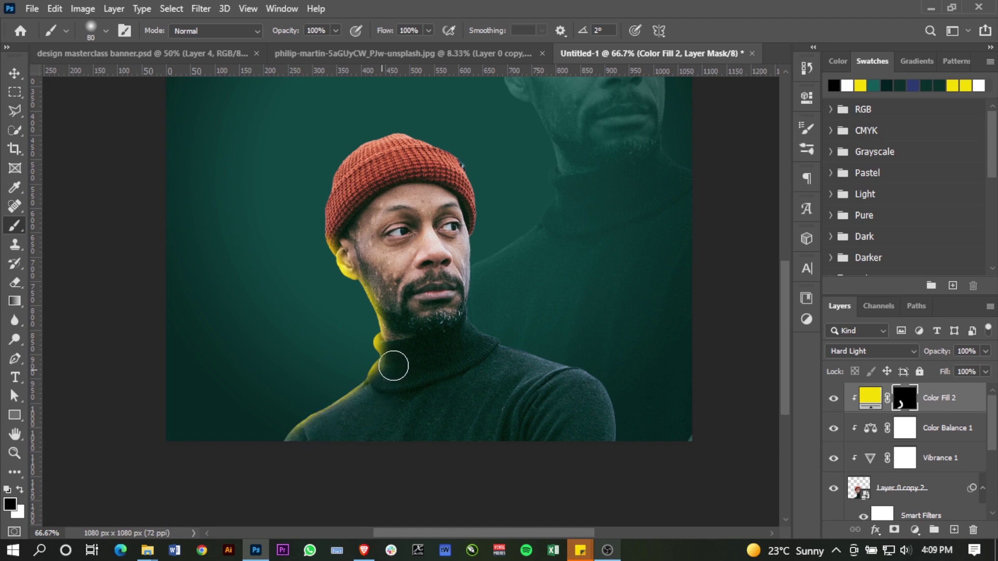
key("bracketleft")
key("bracketleft")
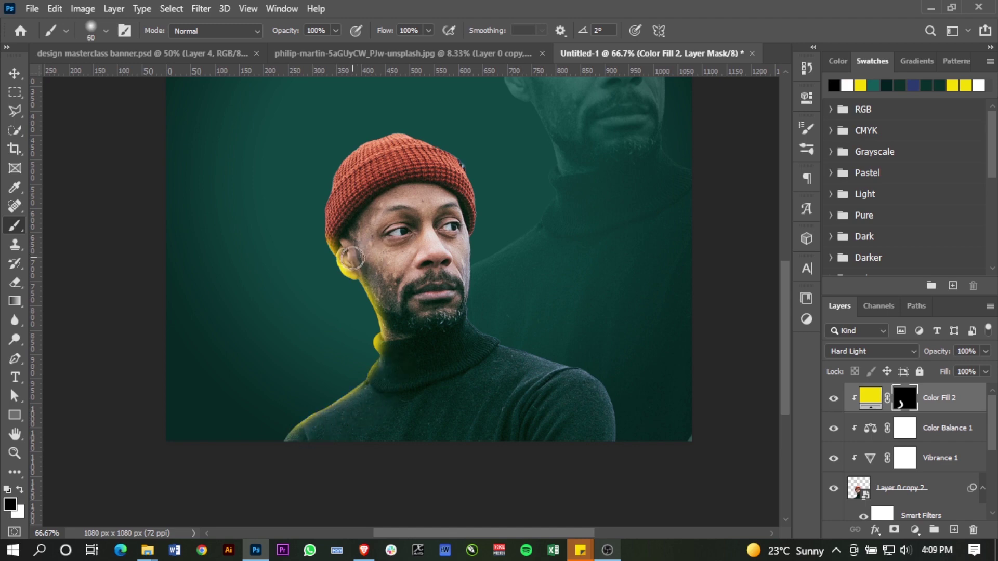
mouse_move(357, 264)
left_mouse_down()
mouse_move(354, 273)
mouse_move(382, 270)
mouse_move(382, 293)
left_mouse_up()
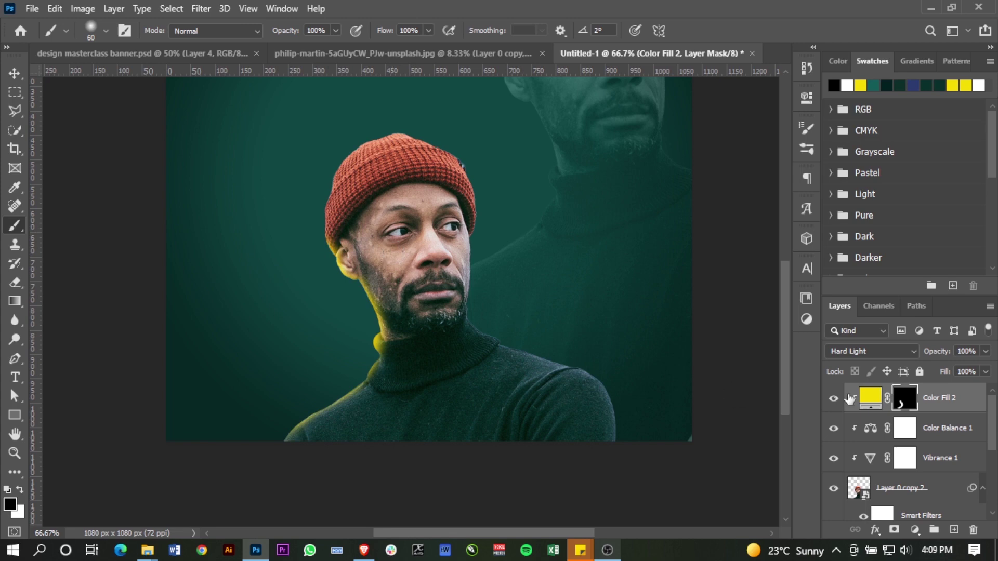
Duplicate the yellow fill layer and replace the copy's layer mask with a new black mask.
key("ctrl+j")
left_click(935, 412, "alt")
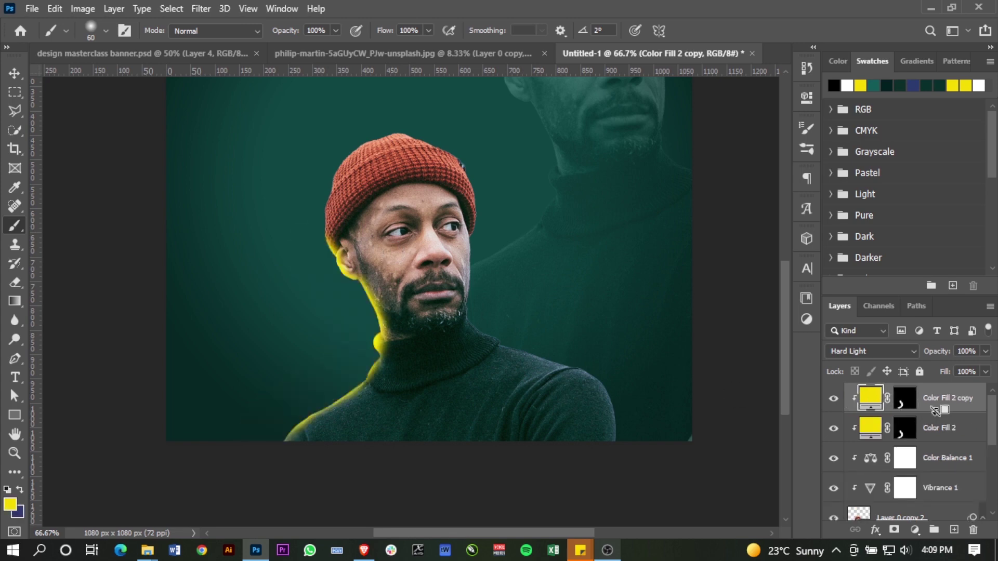
right_click(905, 399)
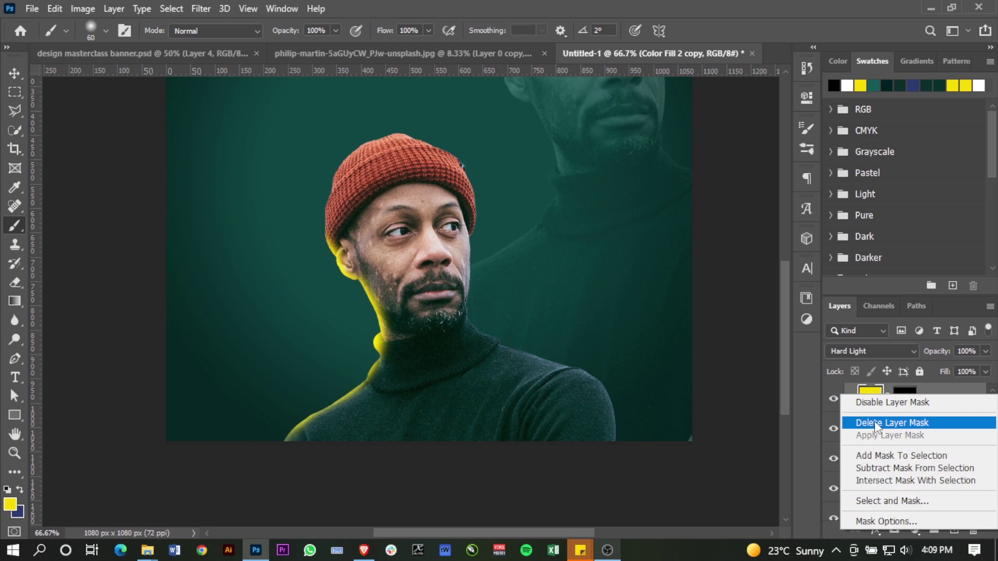
left_click(874, 421)
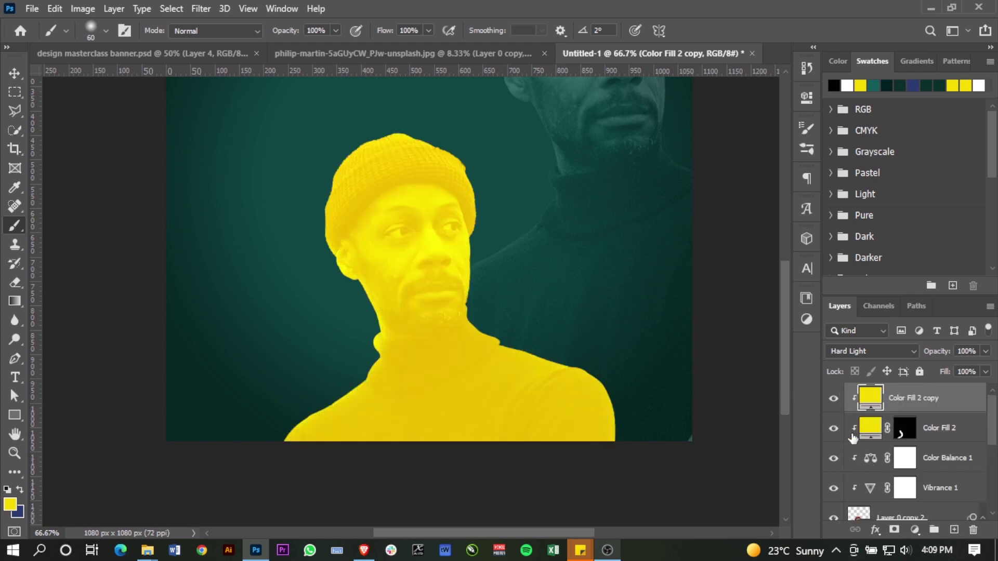
left_click(894, 530, "alt")
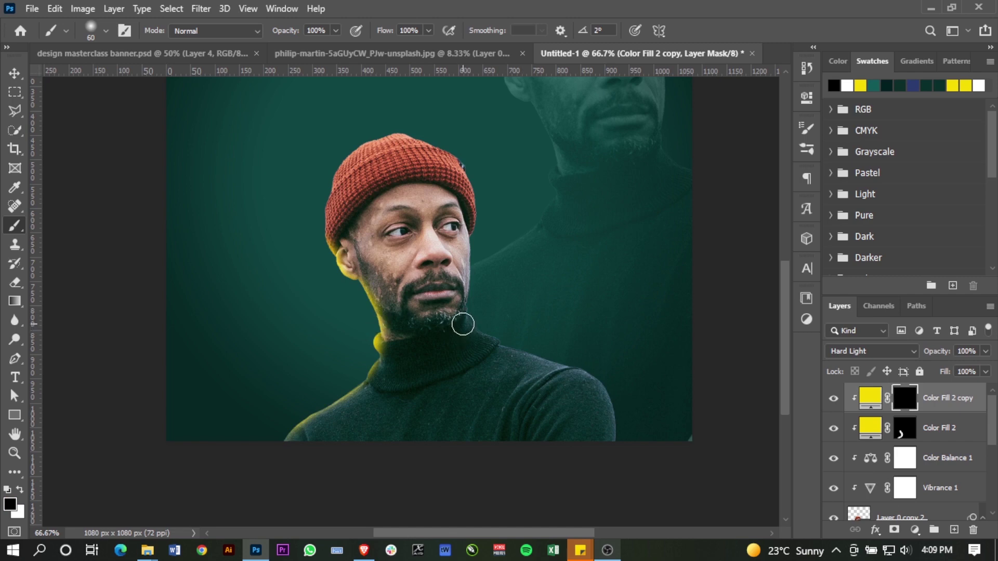
Paint a wider yellow glow on the copy's mask along the ear, jaw, neck and shoulder with a 125 px white brush.
key("bracketright")
key("bracketright")
key("bracketright")
key("bracketright")
key("bracketright")
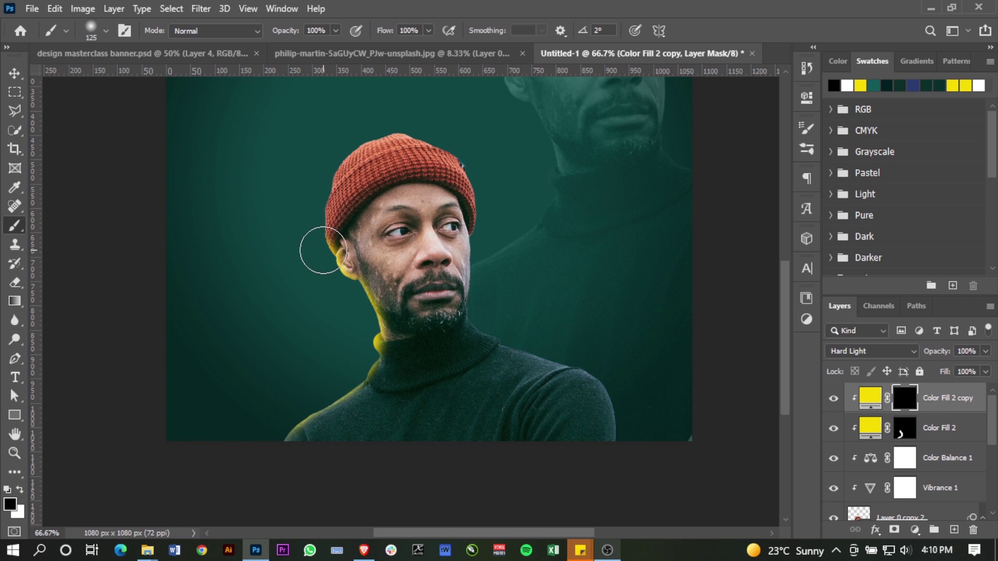
key("x")
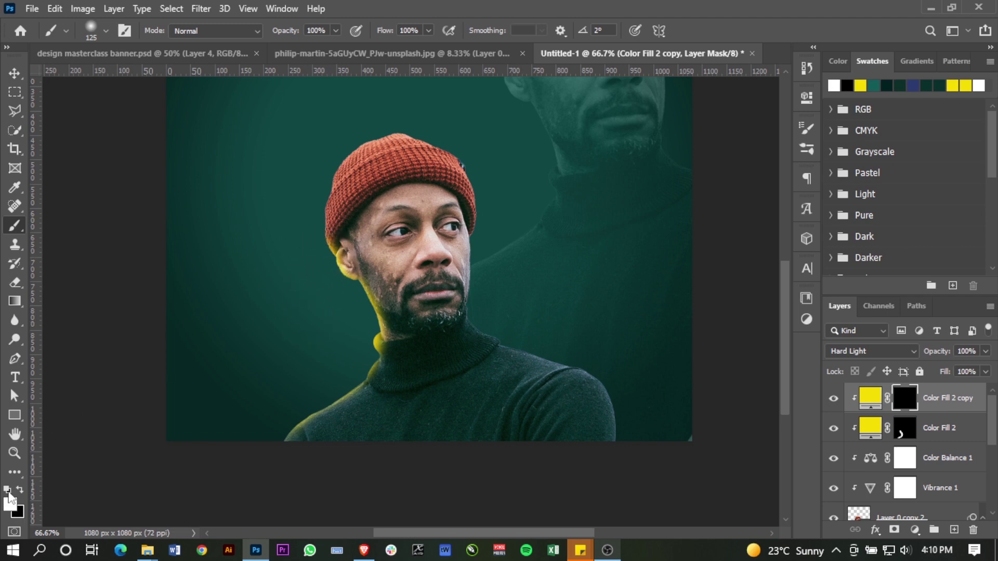
mouse_move(338, 263)
left_mouse_down()
mouse_move(363, 305)
mouse_move(358, 360)
mouse_move(333, 392)
mouse_move(278, 417)
left_mouse_up()
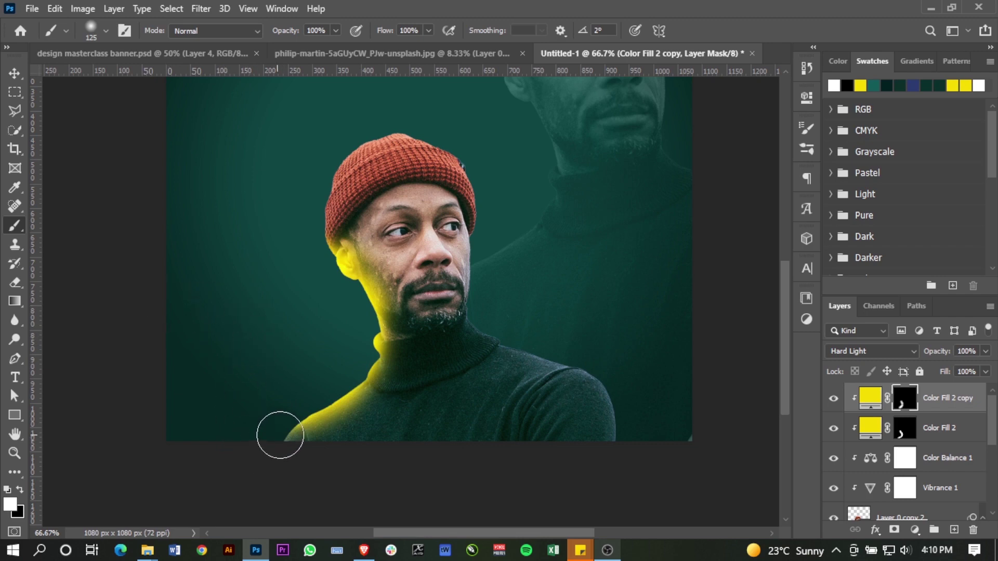
Lower the yellow fill copy's opacity to 25% and compare the glow with and without it.
left_click(985, 351)
left_click_drag(989, 368, 951, 372)
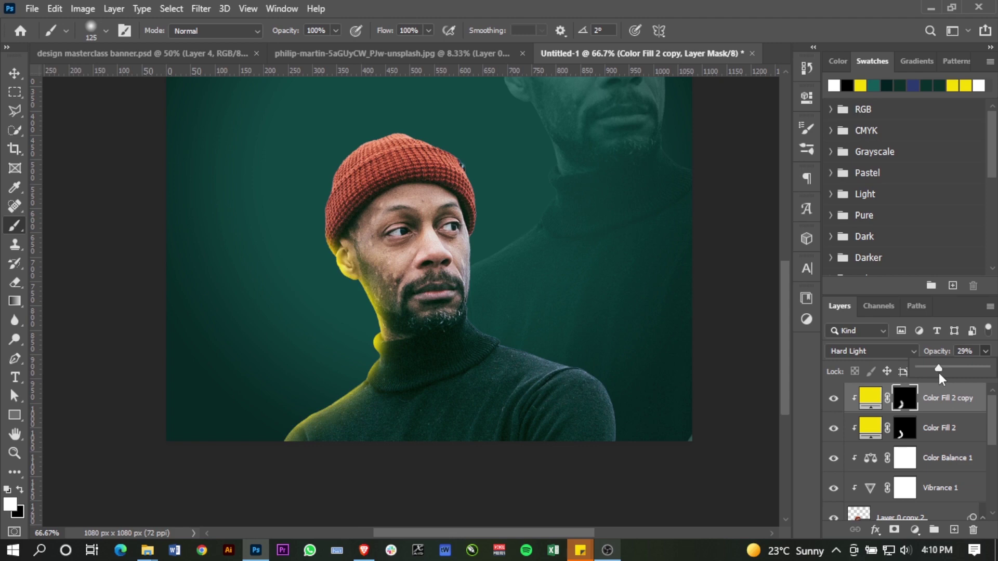
left_click(832, 399)
left_click(832, 400)
left_click(832, 399)
left_click(832, 399)
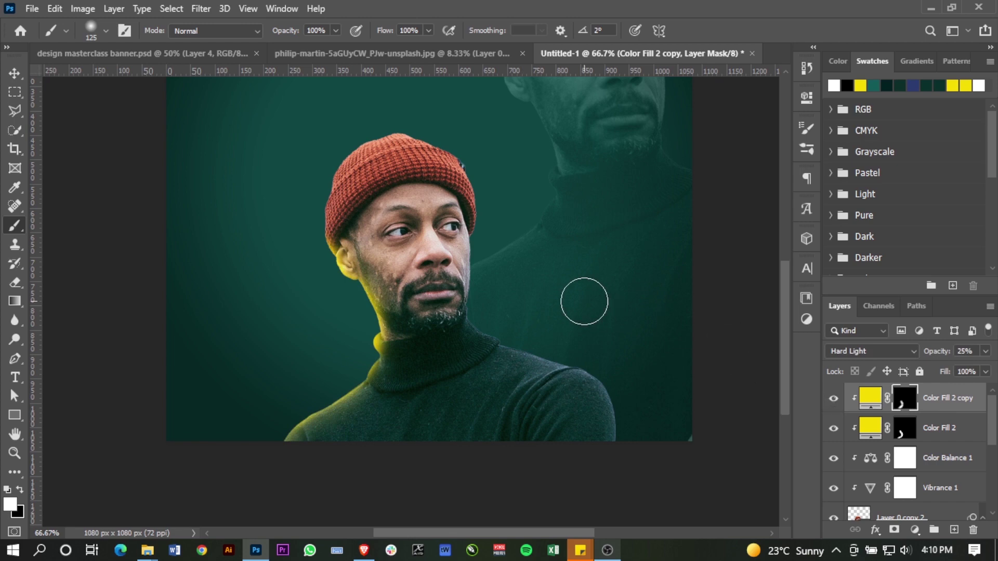
key("Return")
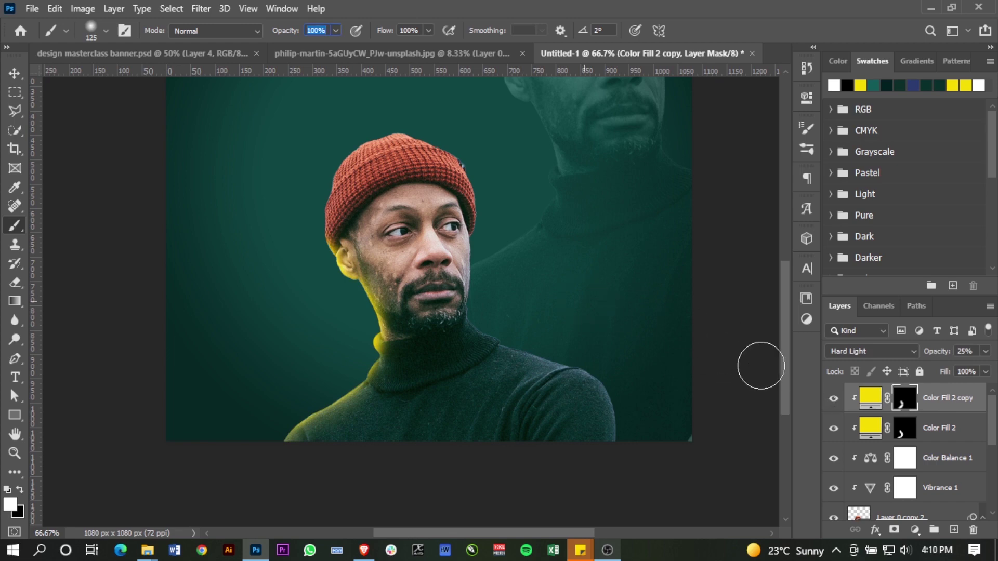
Hide the yellow fill copy and split the original yellow fill's Blend If underlying-layer black slider to about 0 / 45.
left_click(834, 400)
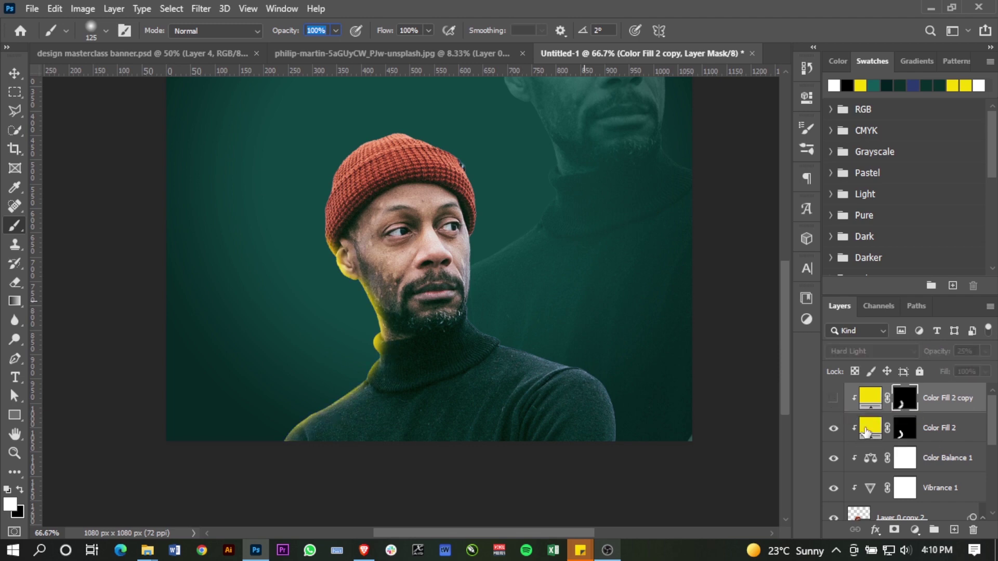
left_click(982, 431)
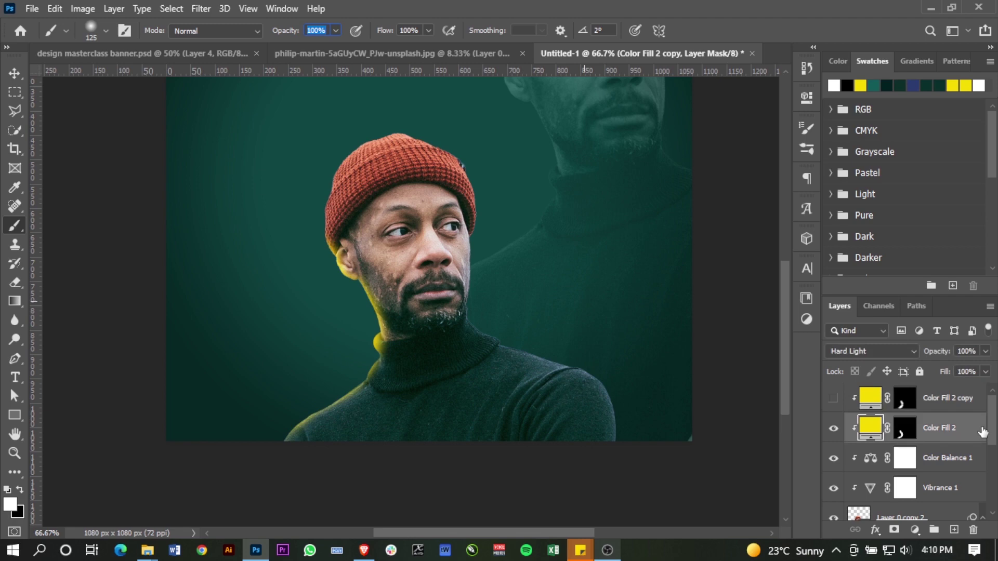
left_click(980, 432)
key("h")
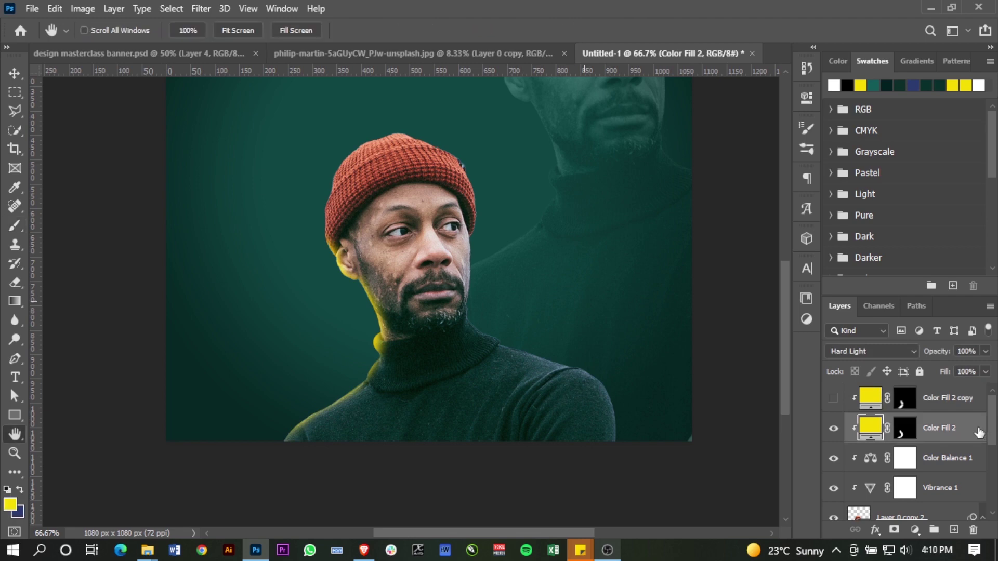
double_click(979, 432)
left_click_drag(644, 126, 692, 102)
key("alt")
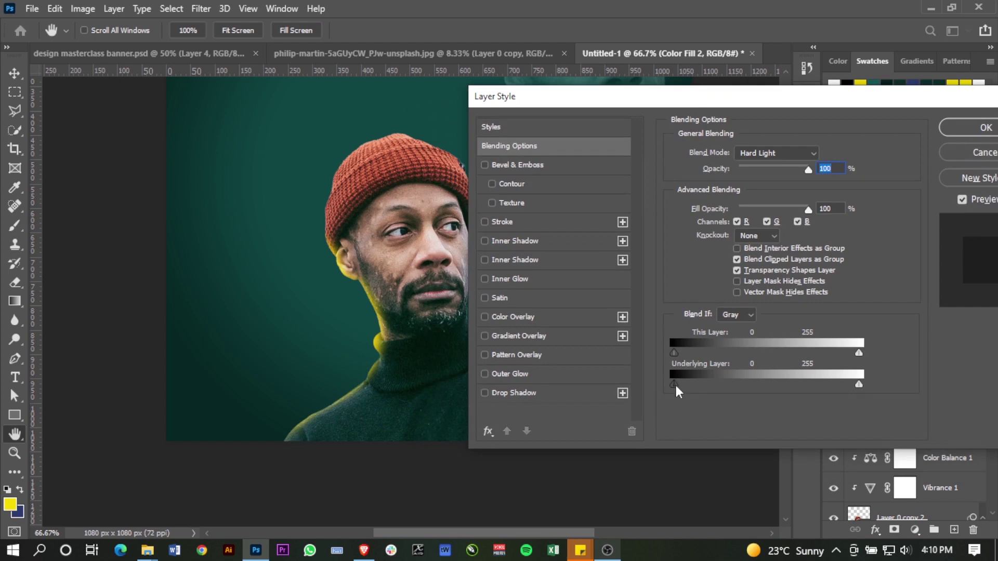
left_click_drag(674, 383, 706, 391)
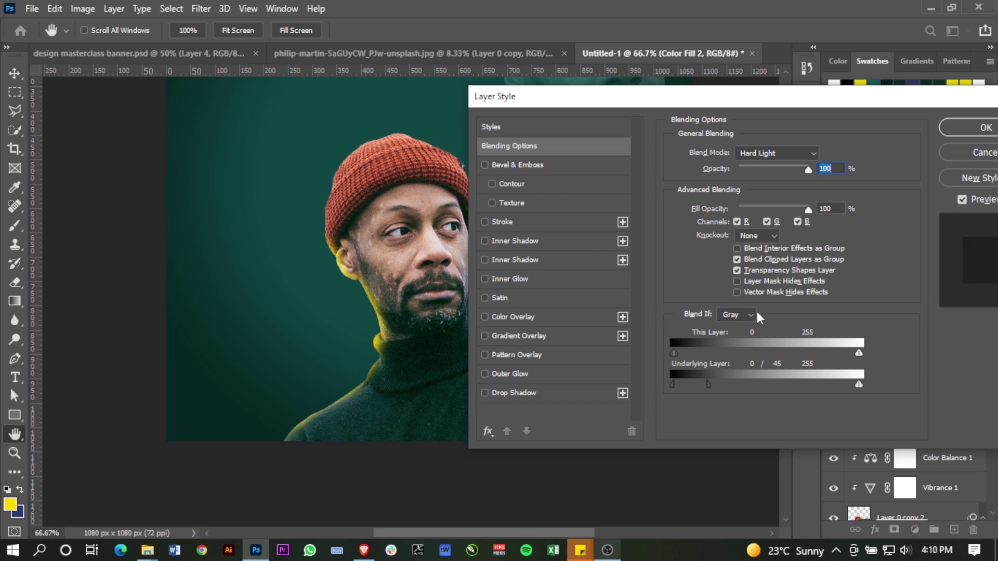
left_click_drag(710, 391, 715, 392)
left_click_drag(710, 385, 709, 385)
key("Return")
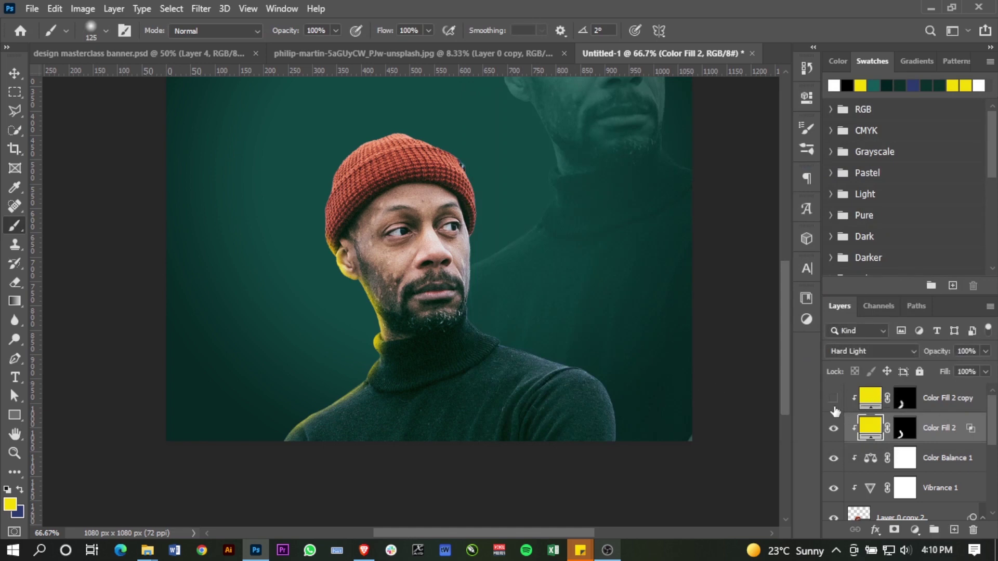
Show the yellow fill copy again and check the combined rim light on the man.
left_click(833, 399)
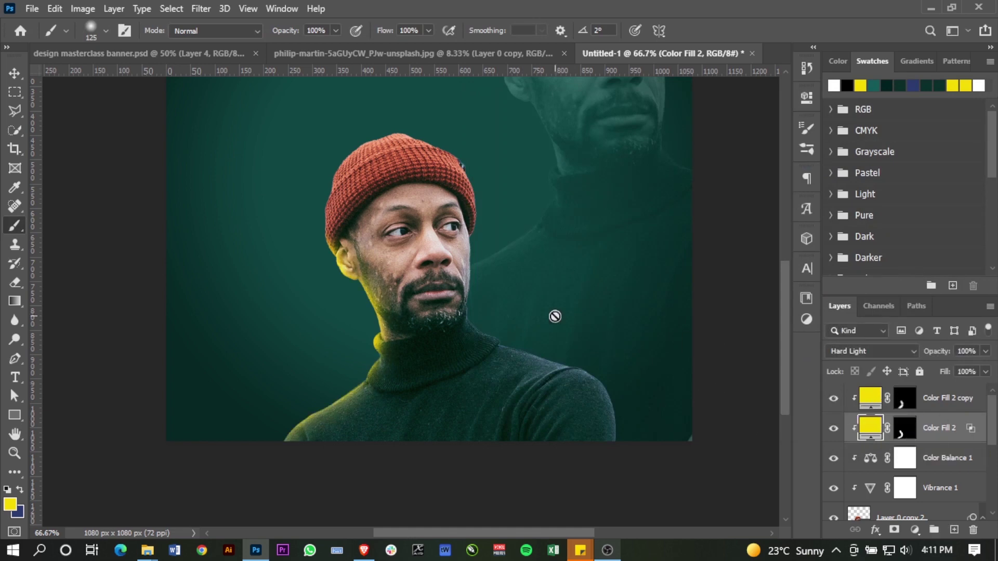
scroll(555, 316, "up", 3)
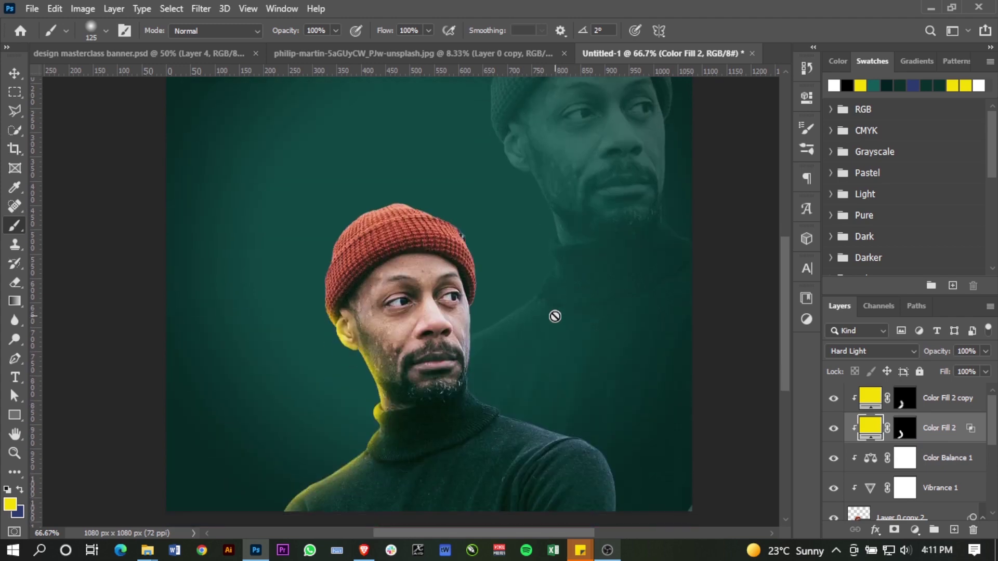
scroll(555, 316, "down", 3)
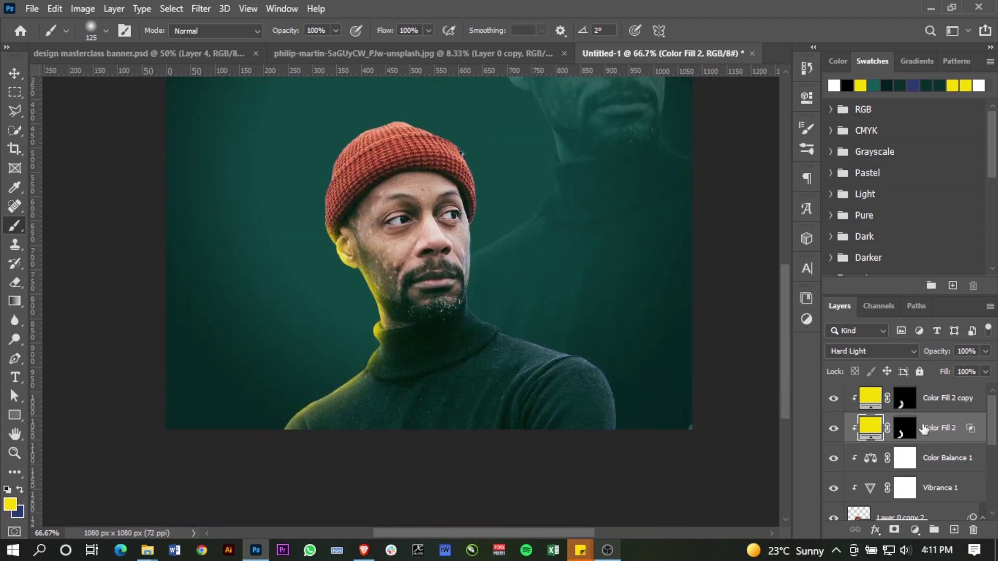
Add a new layer above the yellow fills and fade the man's lower edge with a 700 px dark green splatter brush.
left_click(955, 411)
left_click(953, 530)
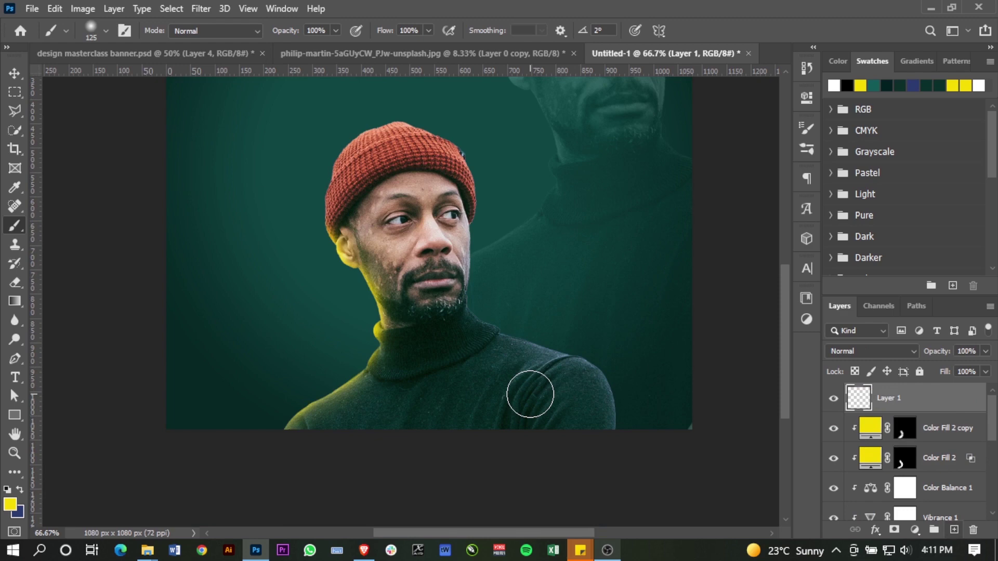
right_click(451, 280)
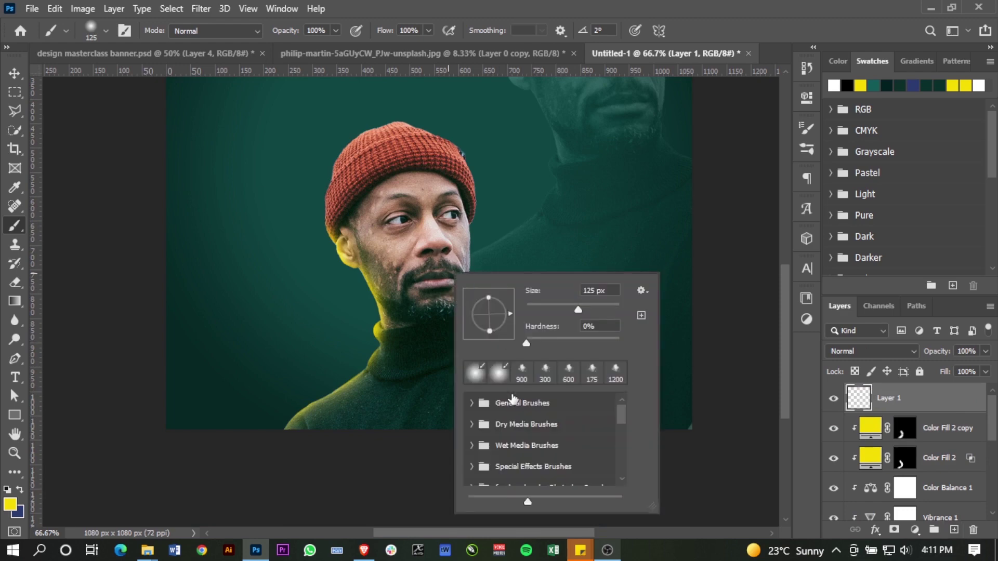
left_click(522, 372)
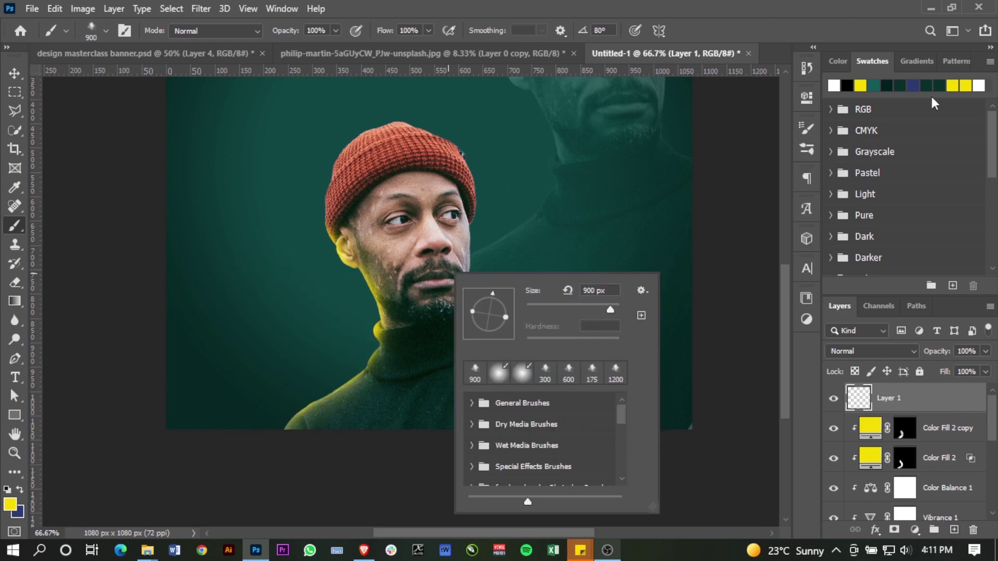
left_click(901, 86)
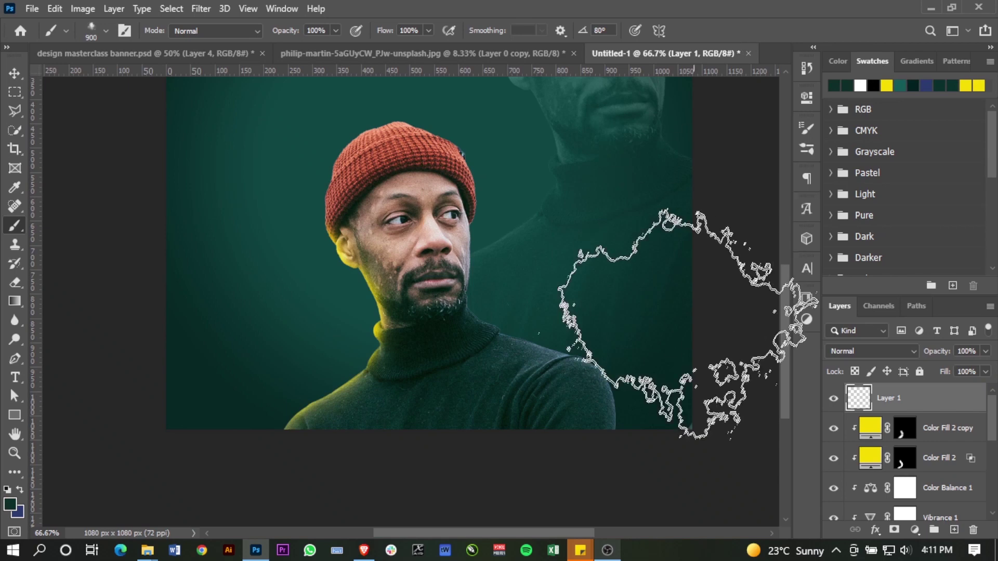
key("bracketleft")
key("bracketleft")
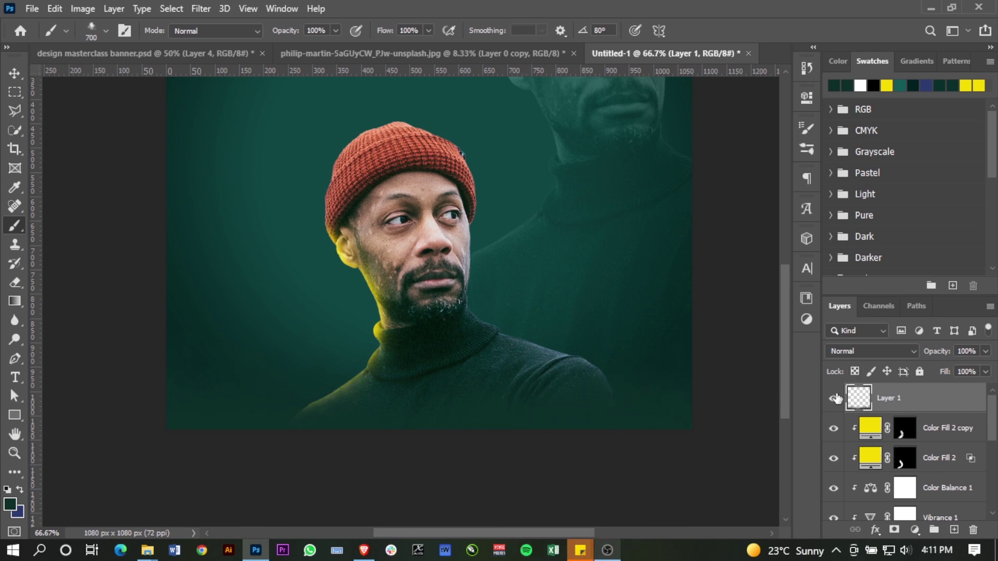
Hide and show the dark green fade layer to compare the man's lower edge.
left_click(834, 404)
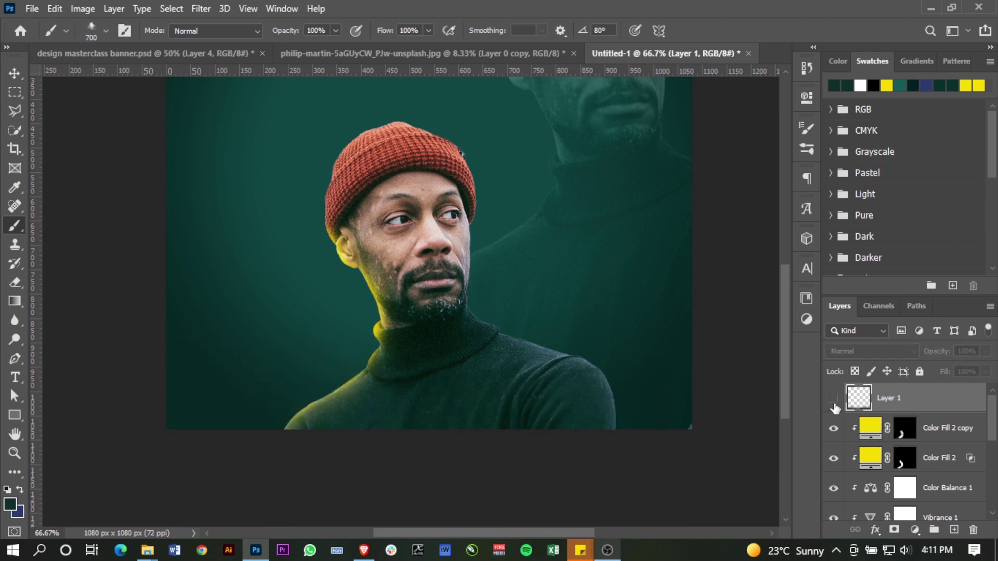
left_click(834, 405)
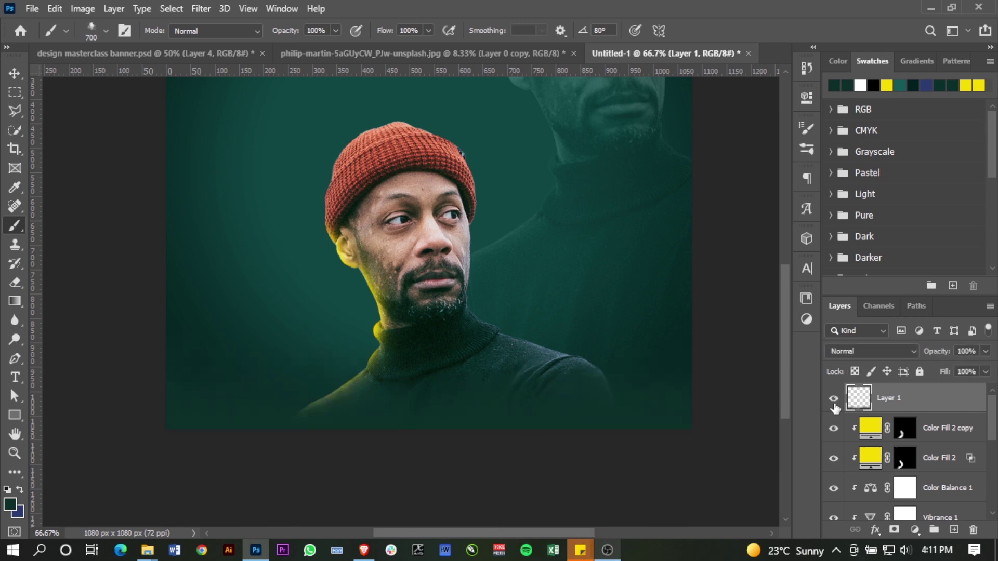
scroll(640, 384, "down", 2)
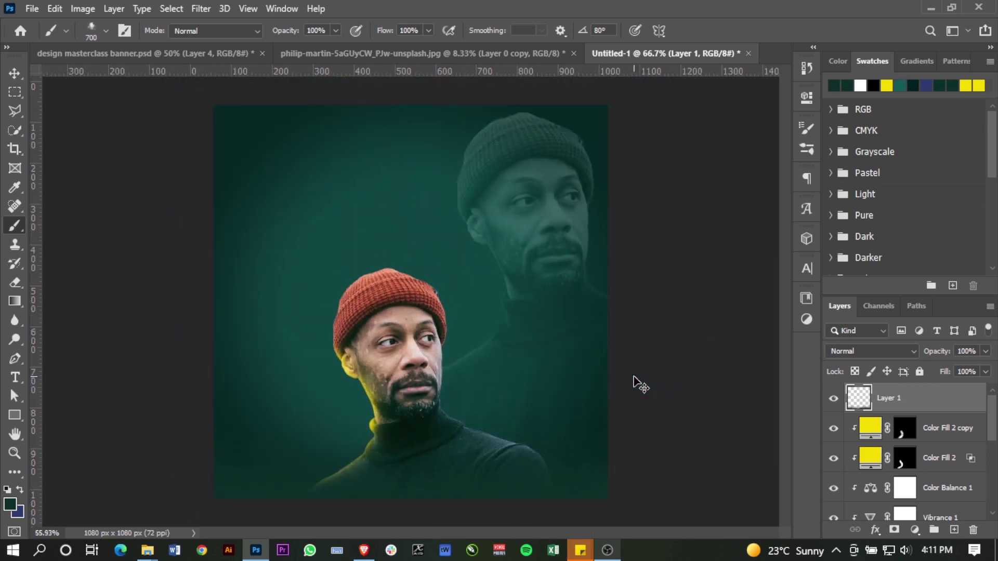
Add a text layer reading "Desing" directly above the faded larger copy, behind the cut-out man.
key("v")
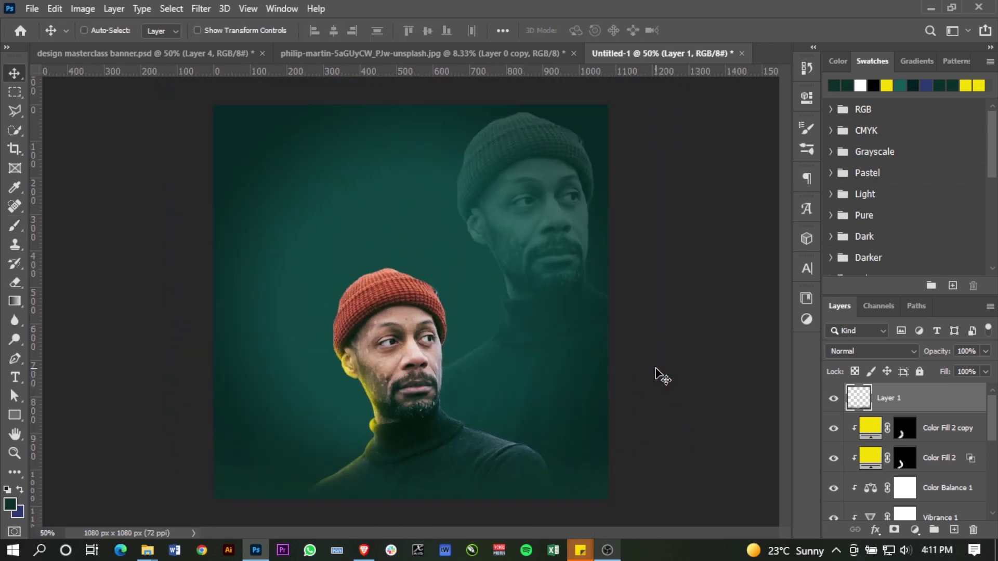
scroll(886, 422, "down", 5)
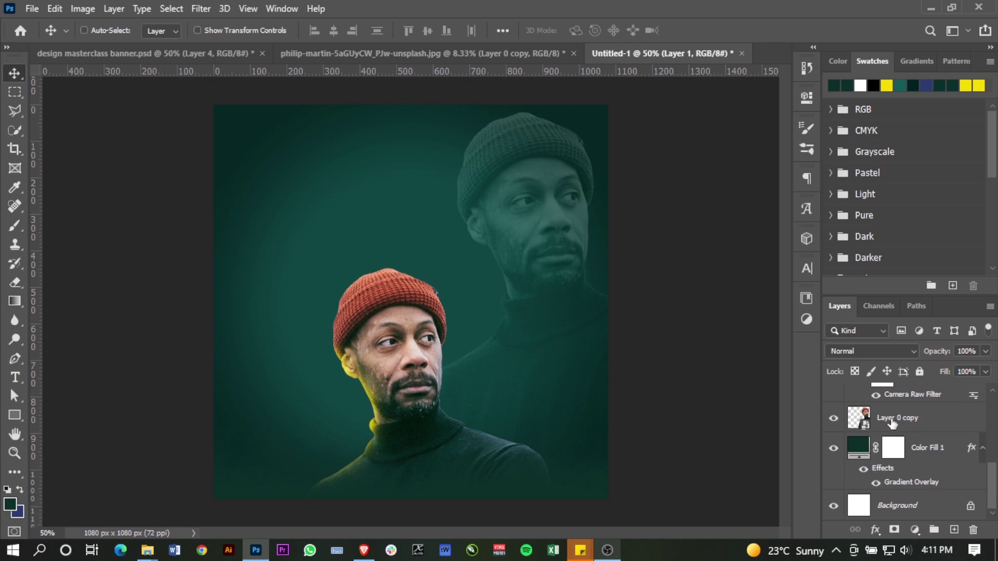
left_click(892, 423)
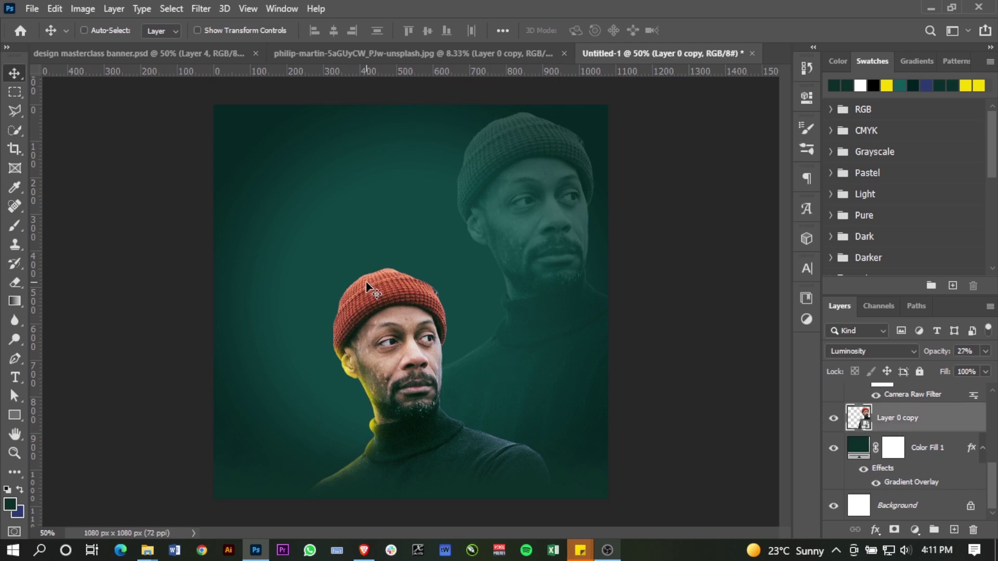
key("t")
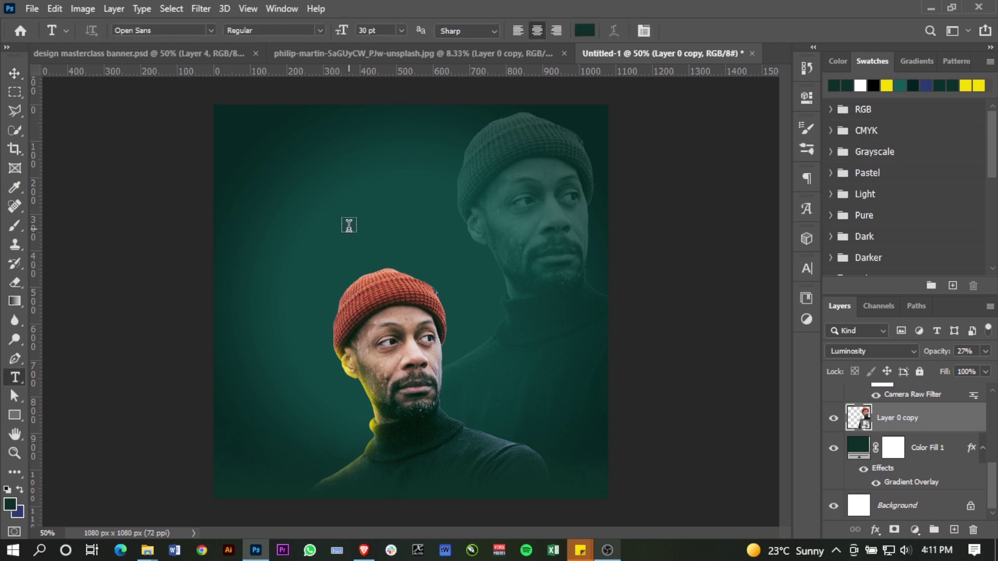
left_click(348, 228)
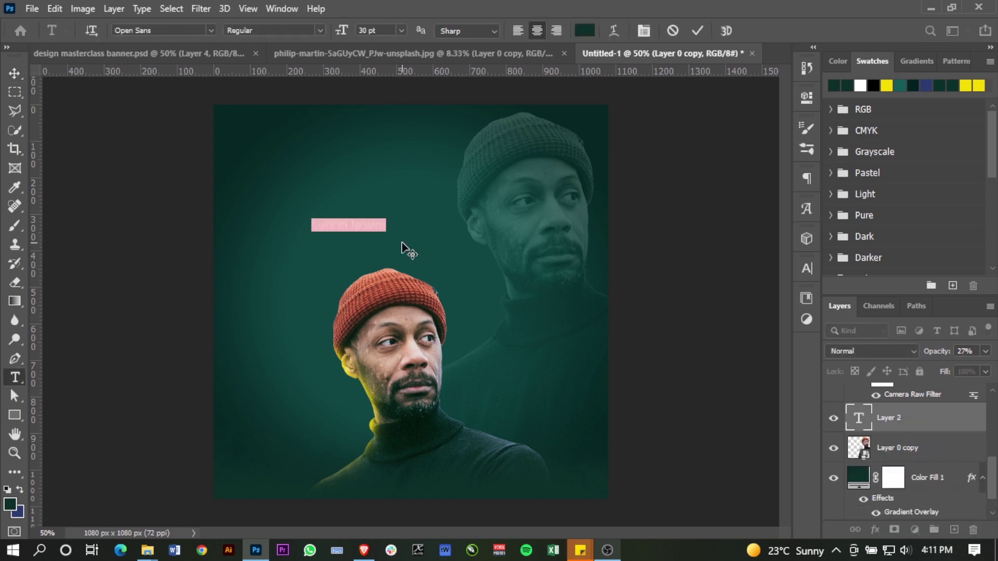
type("Desing")
key("ctrl+Return")
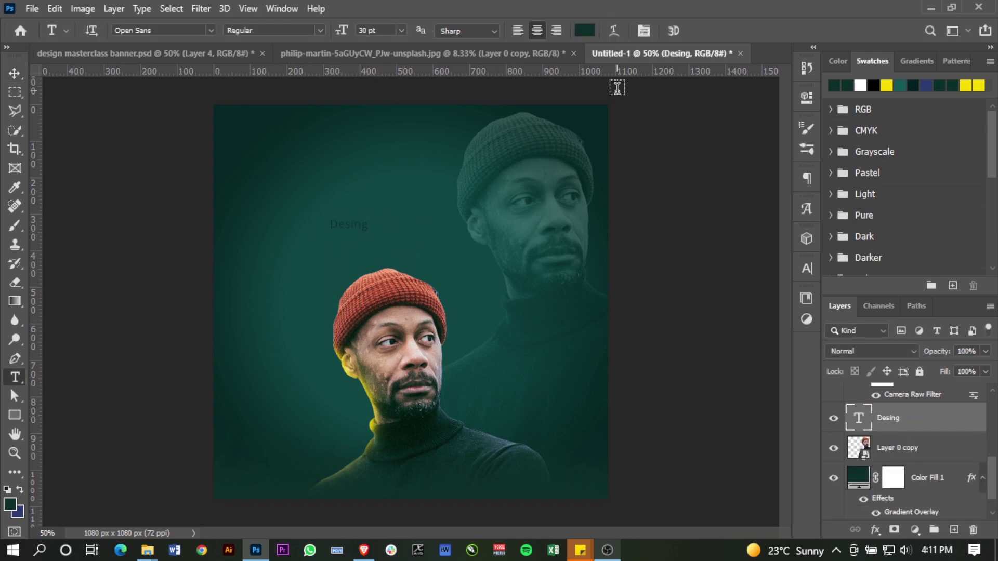
Recolour the text white and correct its spelling to "Design".
left_click(862, 81)
left_click(363, 228)
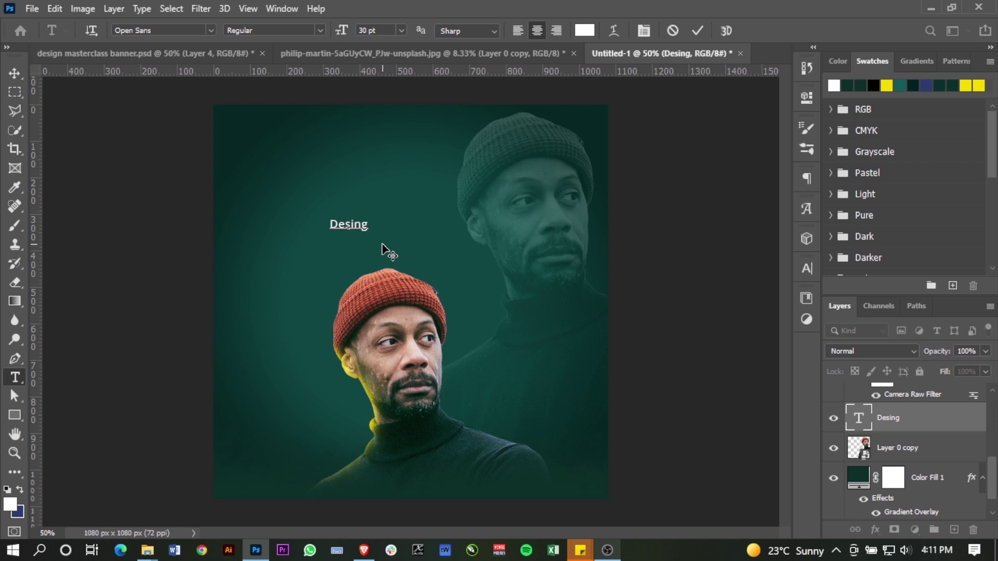
key("BackSpace")
type("n")
key("ctrl+Return")
Set the Design text's font to Morganite Bold at 72 pt.
left_click(174, 29)
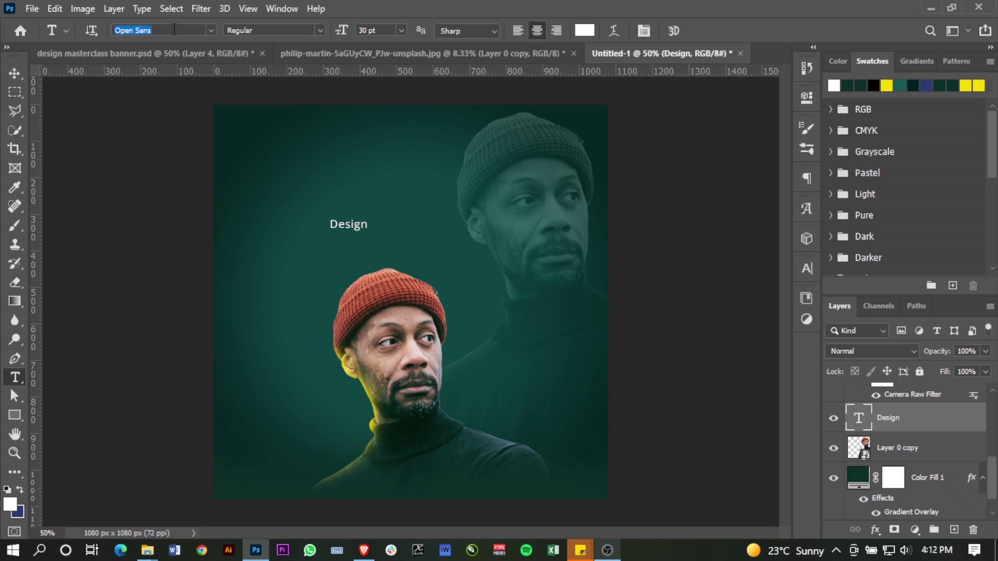
type("morg")
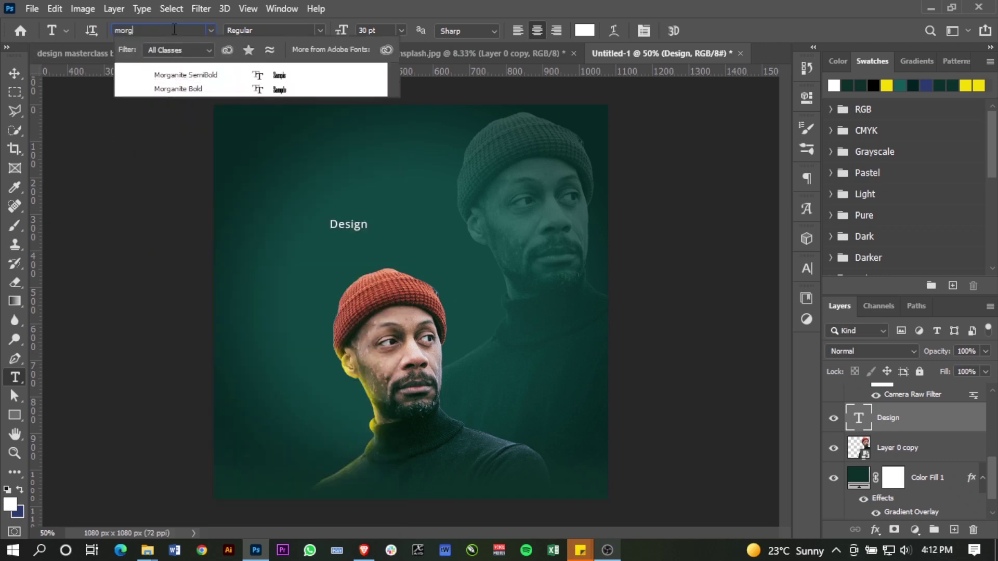
left_click(203, 89)
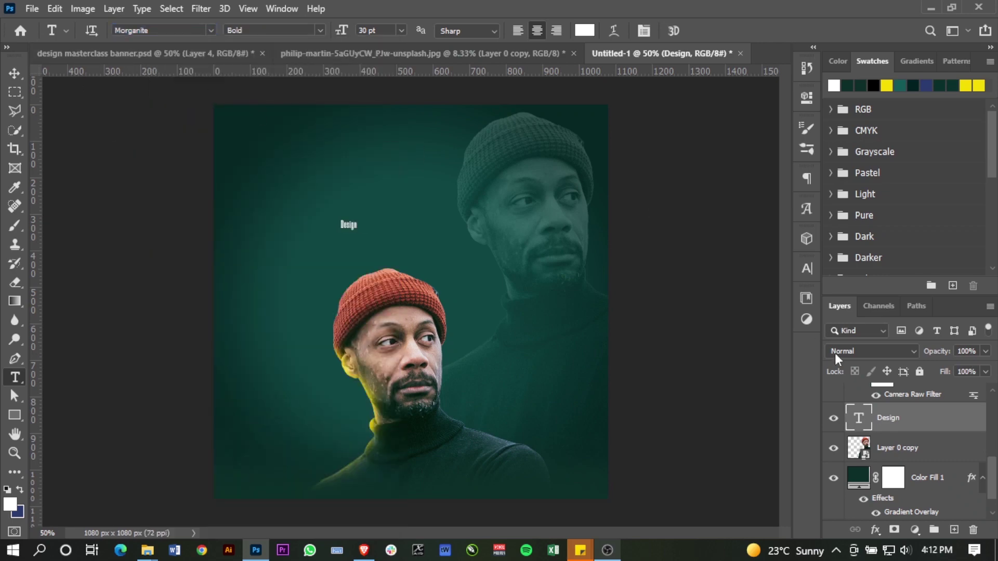
left_click(807, 269)
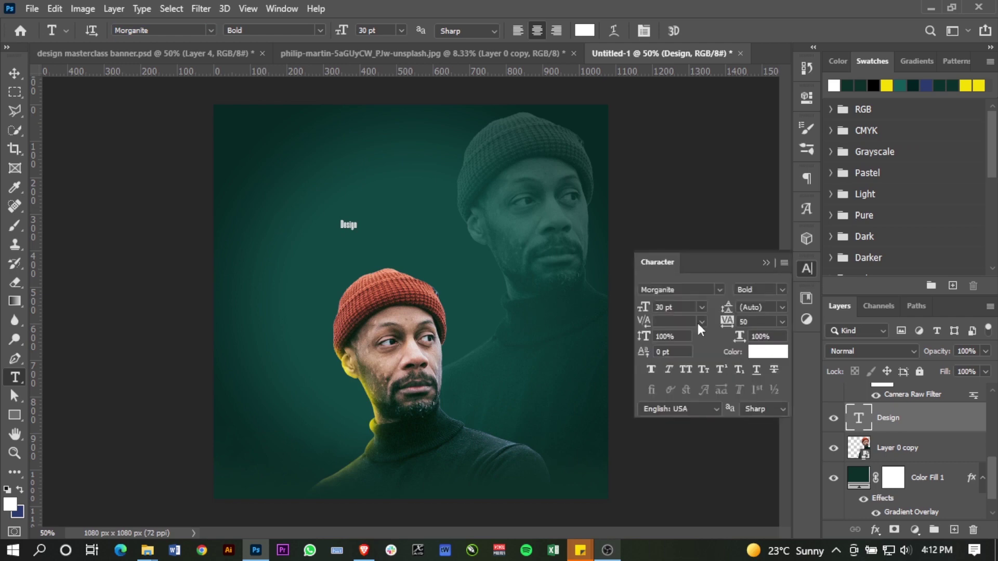
left_click(702, 307)
left_click(676, 496)
left_click(766, 263)
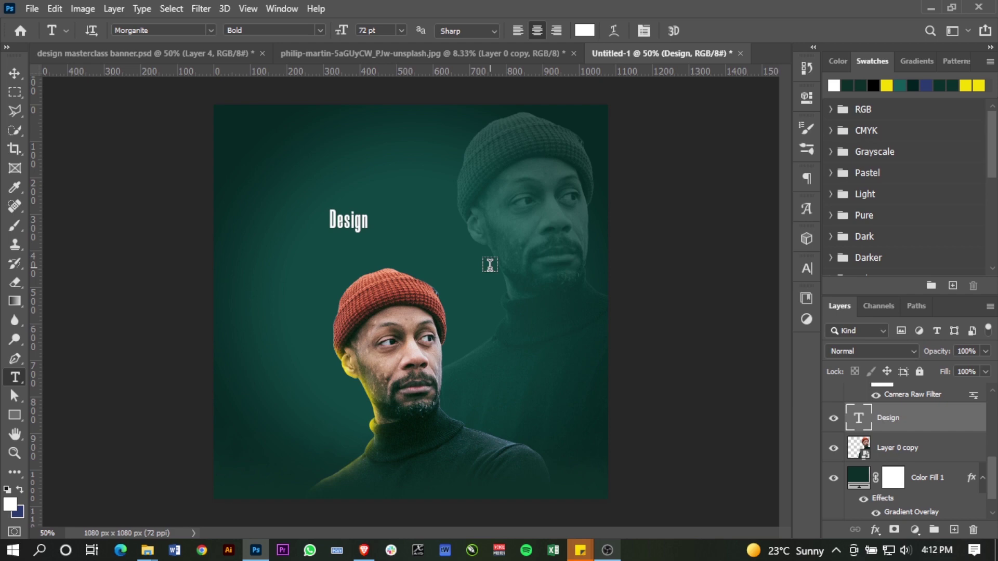
Scale the Design text up to about 479% and tighten its letter tracking.
key("ctrl")
key("ctrl+t")
left_click_drag(369, 231, 500, 358)
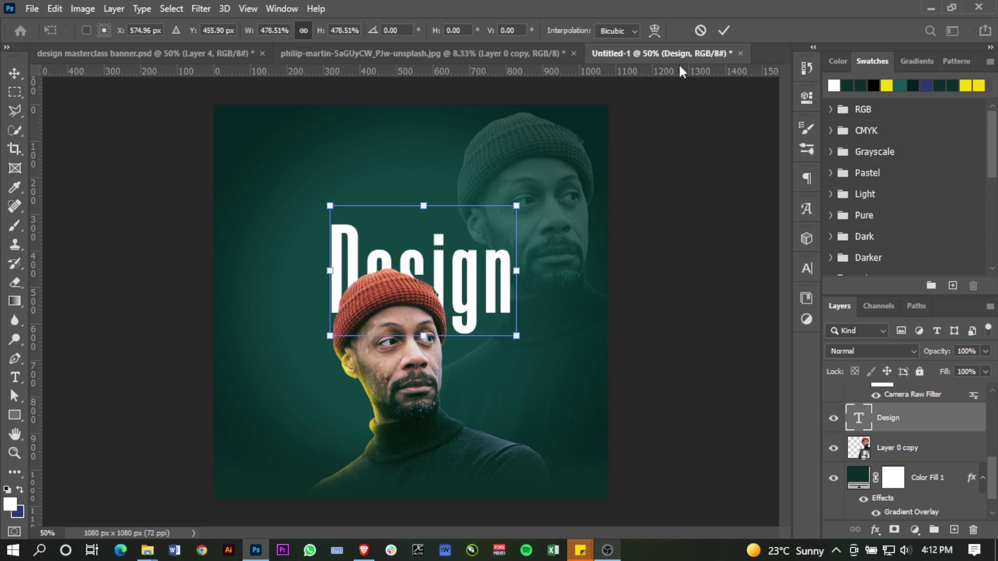
left_click(724, 30)
left_click(806, 269)
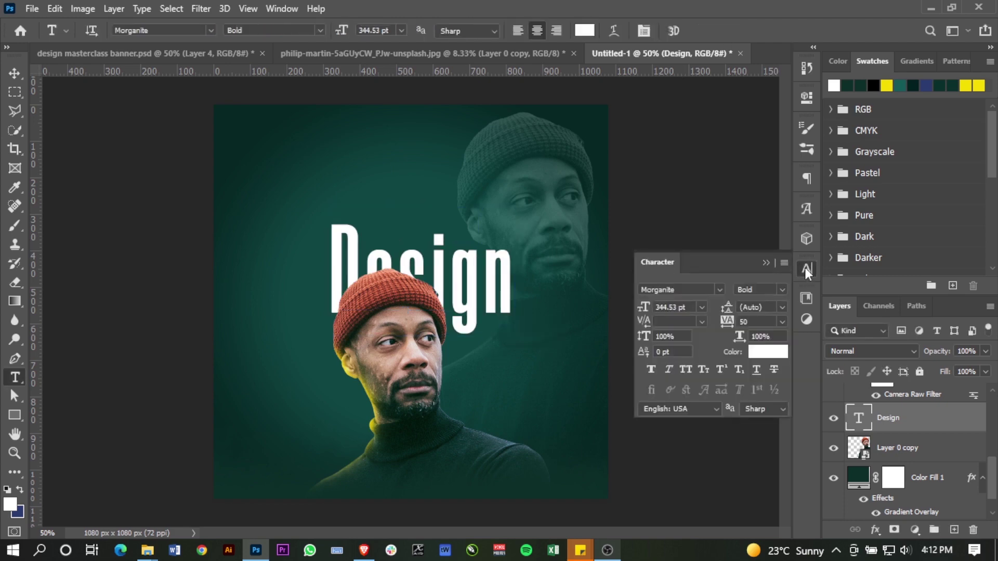
left_click(783, 321)
left_click(766, 263)
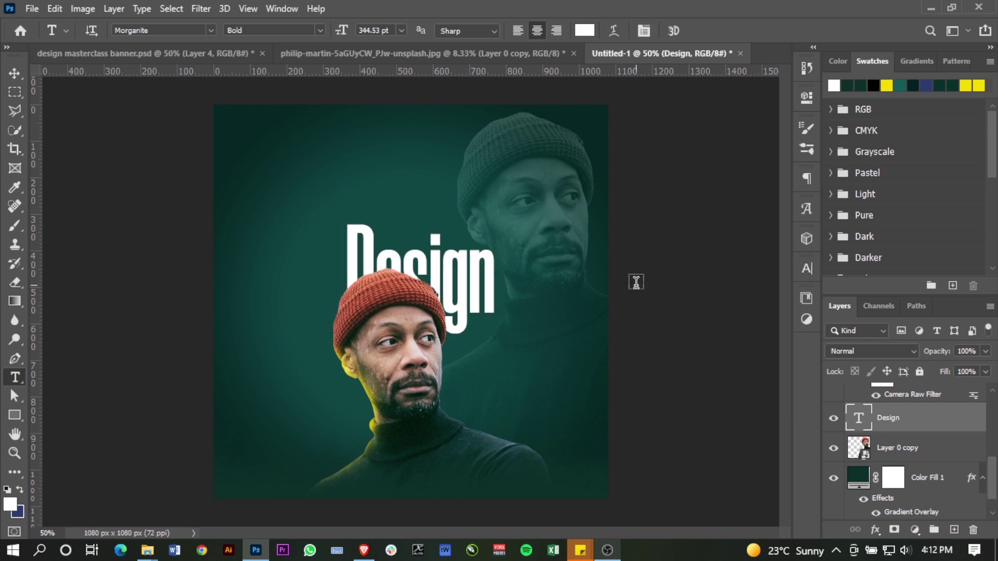
Enlarge the Design text to about 112% and rotate it 90° counter clockwise.
key("ctrl+t")
left_click_drag(494, 335, 514, 352)
right_click(484, 248)
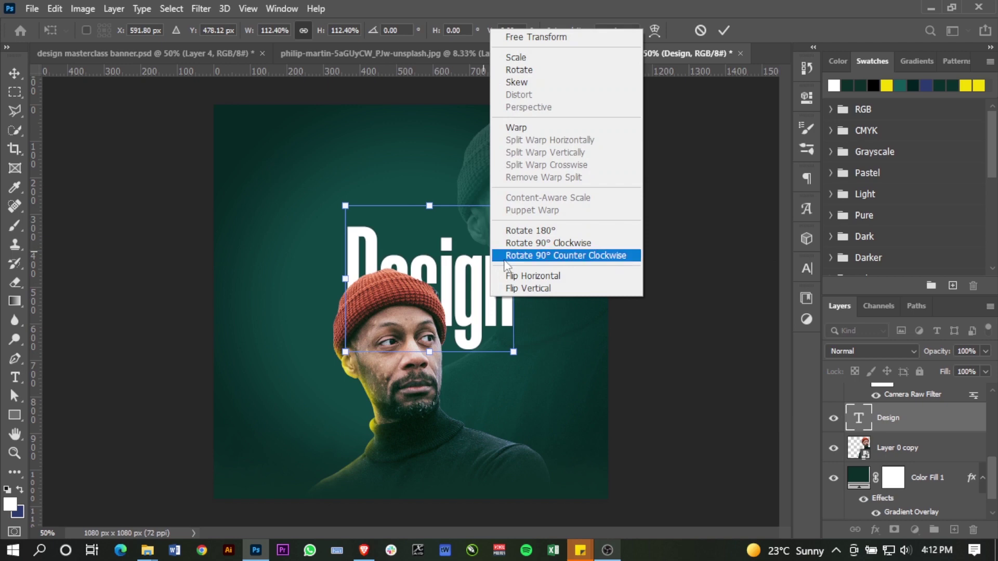
left_click(564, 257)
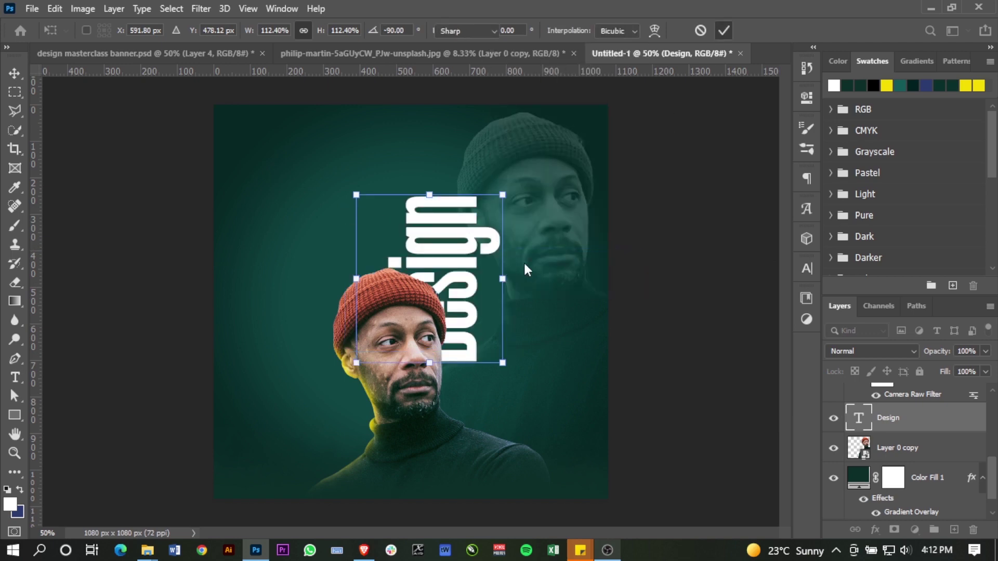
key("Return")
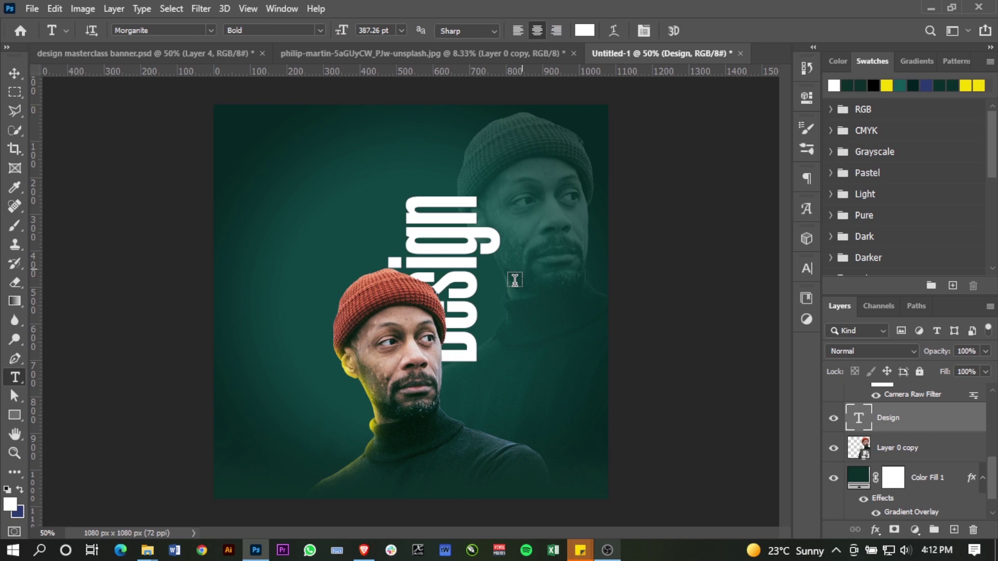
Move the vertical Design text down and to the right behind the man's head and enlarge it slightly.
key("v")
left_click_drag(448, 273, 480, 303)
left_click_drag(481, 339, 473, 333)
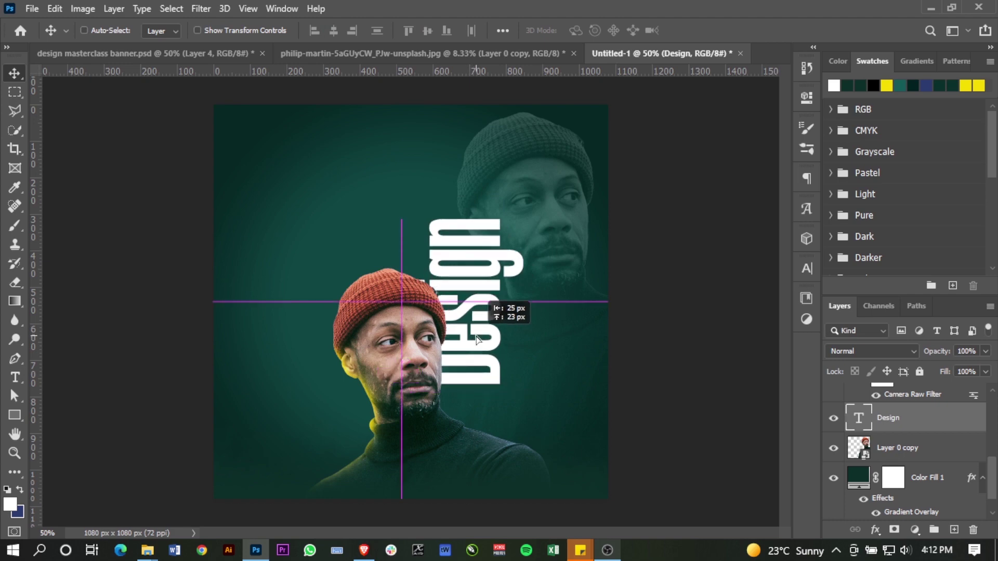
key("ctrl+t")
left_click_drag(379, 218, 370, 206)
left_click(724, 30)
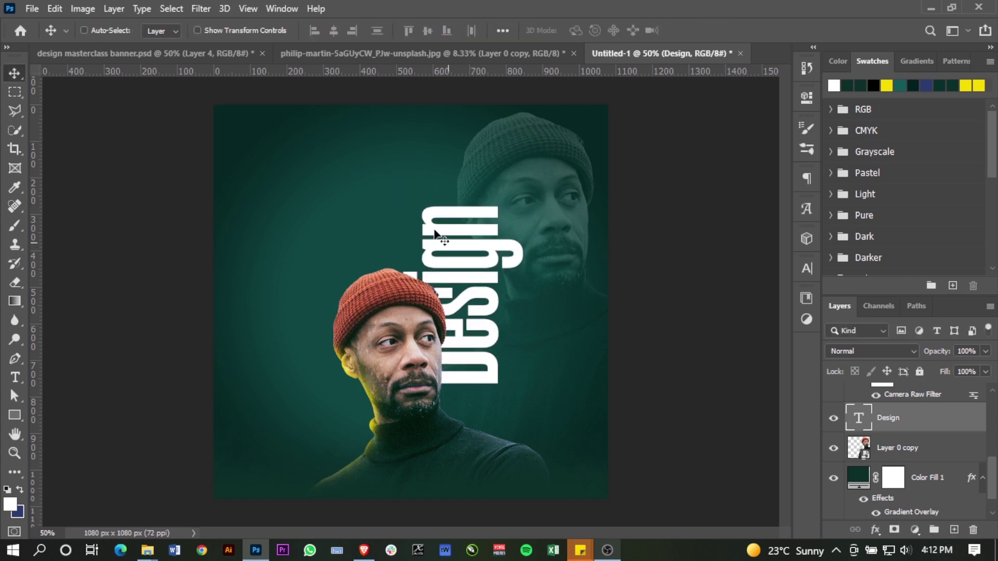
Place a duplicate of the vertical Design text on the man's left side at the same height, with 0% fill.
key("ctrl+j")
left_click_drag(467, 306, 349, 314)
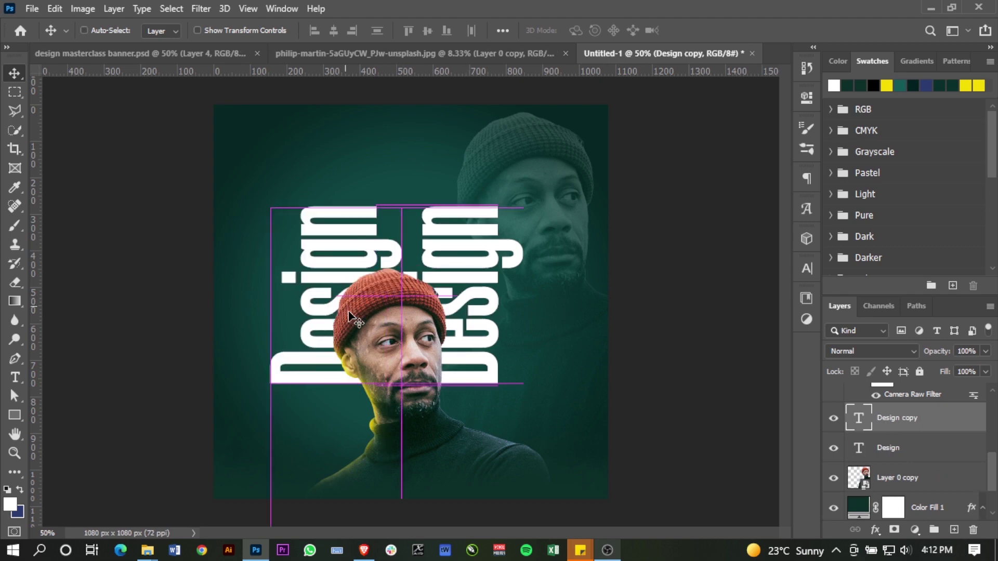
left_click(986, 371)
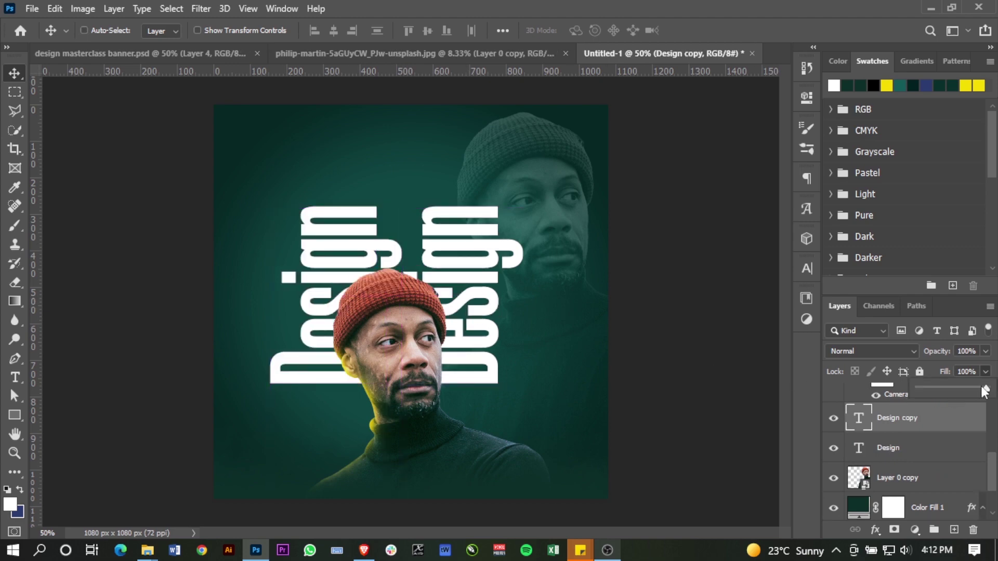
left_click_drag(985, 390, 846, 419)
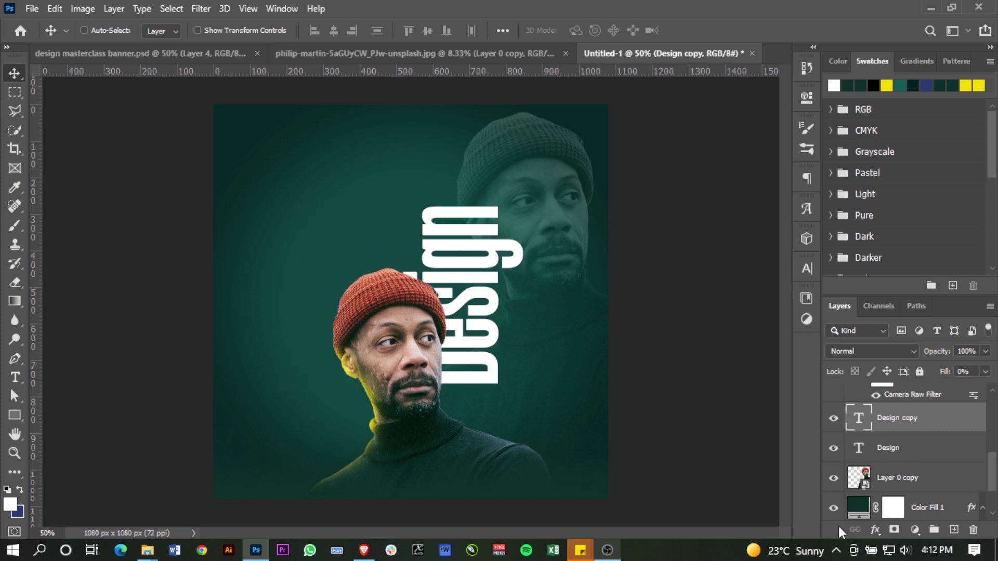
Give the duplicated Design text a 3 px yellow outside Stroke effect at 100% opacity.
left_click(875, 530)
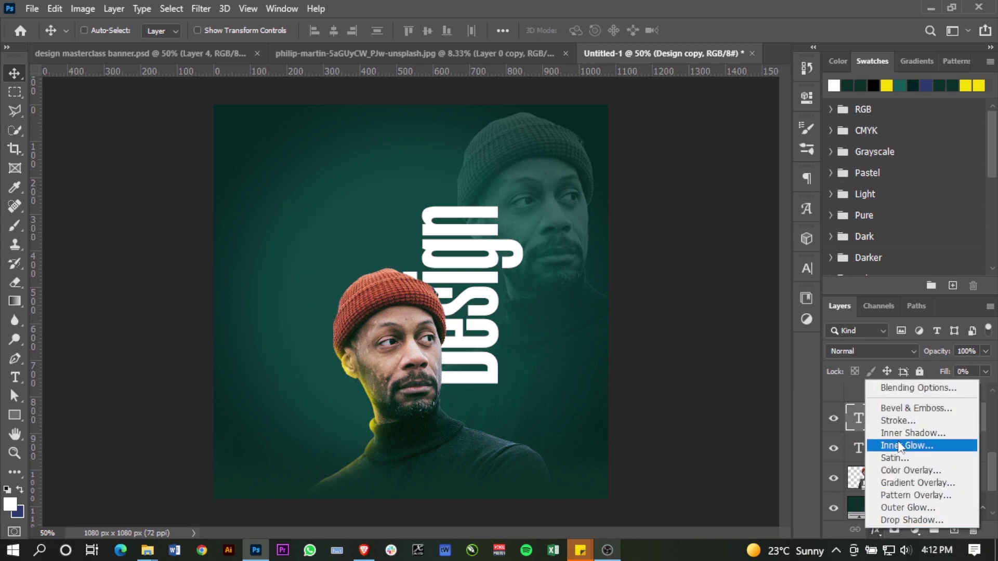
left_click(866, 413)
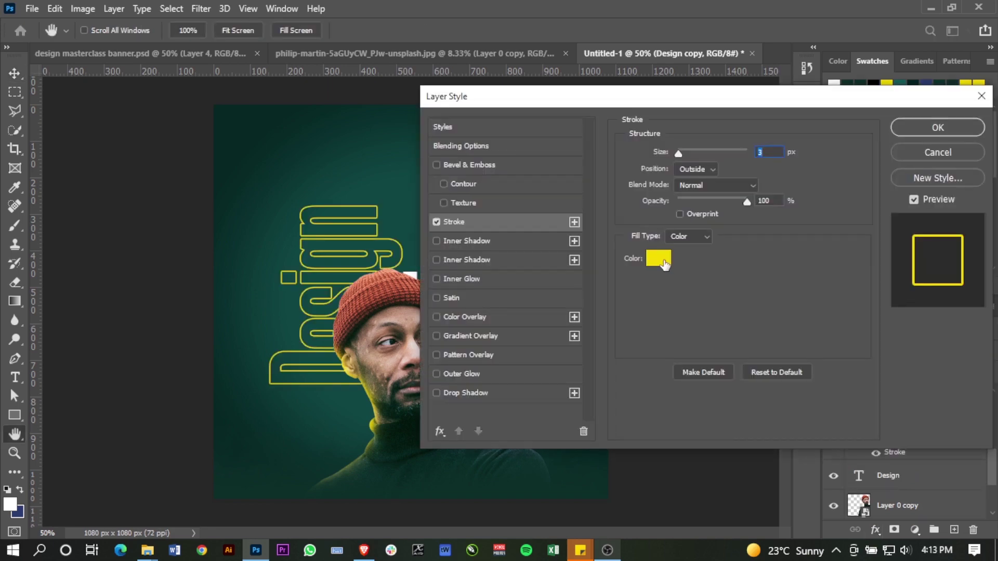
left_click(664, 260)
left_click(925, 277)
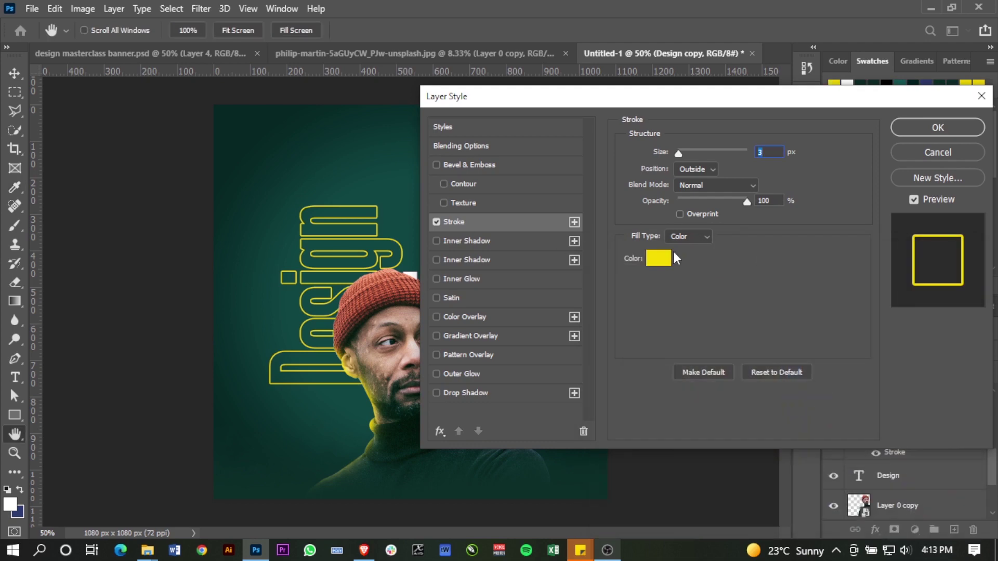
left_click(931, 125)
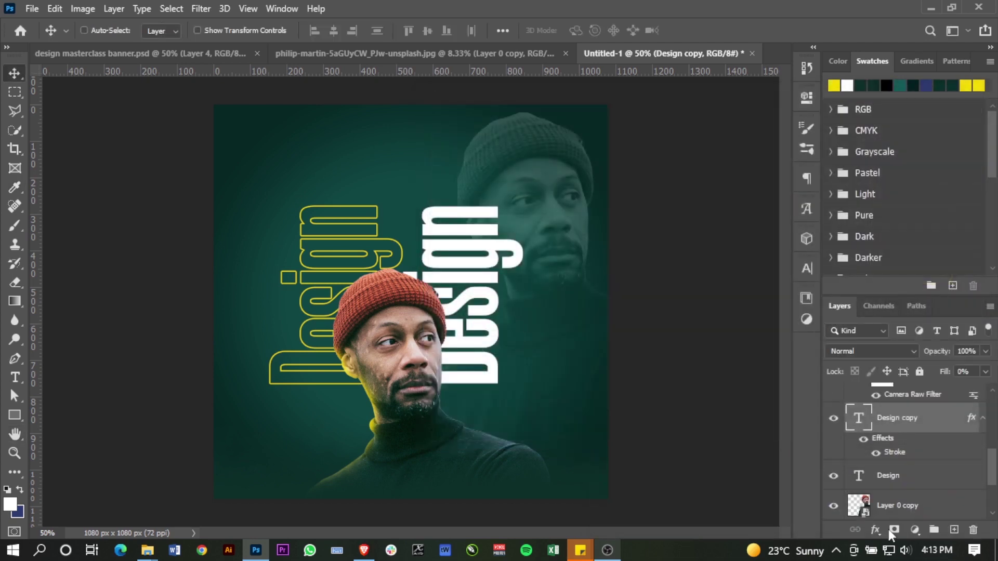
Add a layer mask to the outlined Design copy and paint black down its left edge with a 300 px soft brush for a fading yellow fill.
left_click(894, 530)
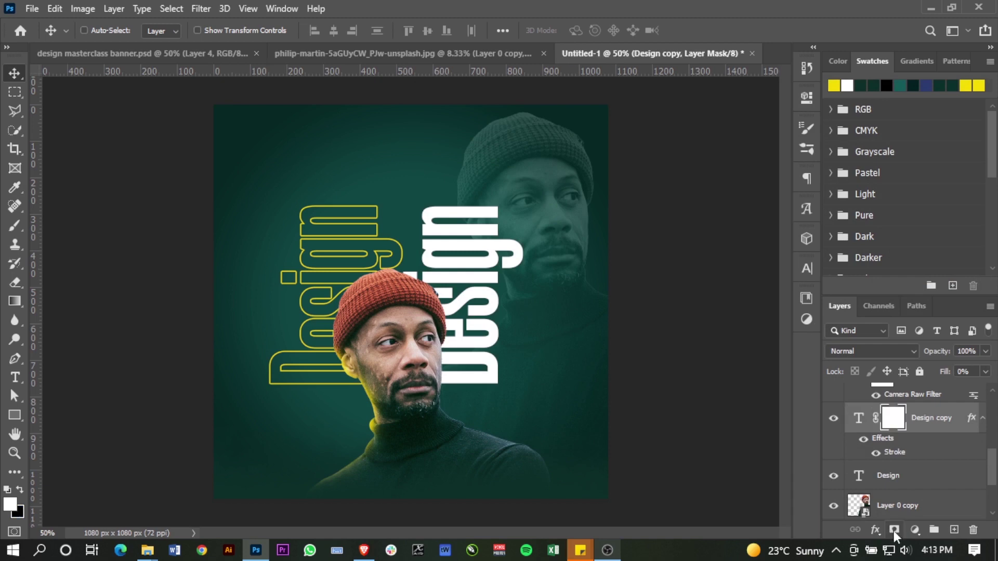
key("b")
right_click(298, 288)
left_click(360, 396)
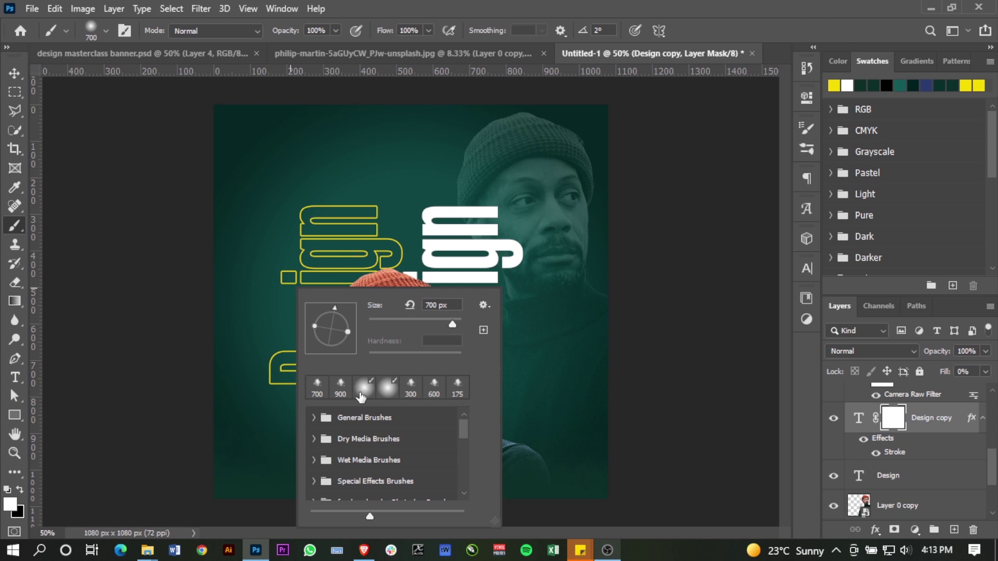
double_click(359, 396)
key("bracketleft")
key("bracketleft")
key("bracketleft")
key("bracketleft")
key("bracketleft")
key("bracketleft")
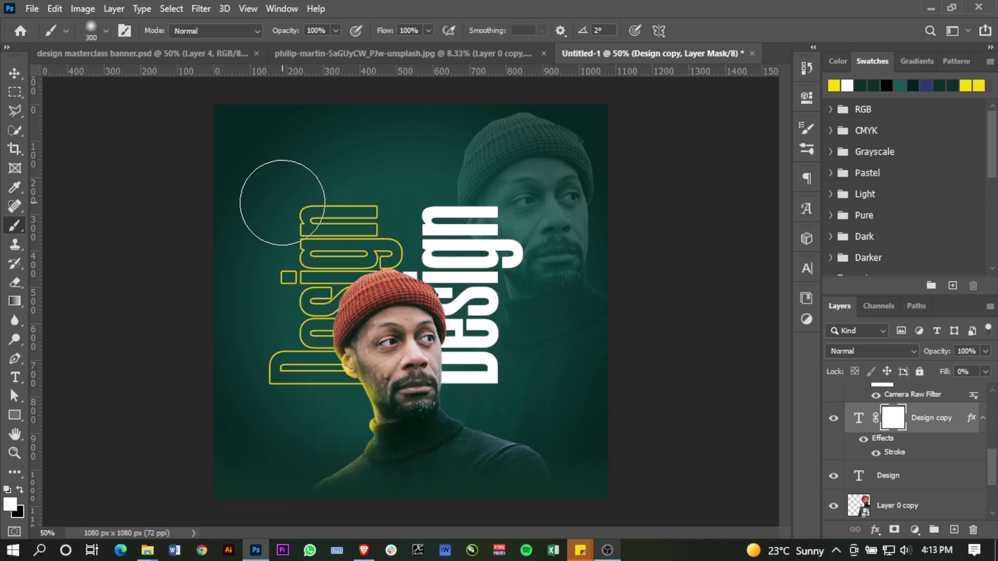
key("x")
mouse_move(276, 200)
left_mouse_down()
mouse_move(287, 199)
mouse_move(265, 272)
mouse_move(266, 430)
left_mouse_up()
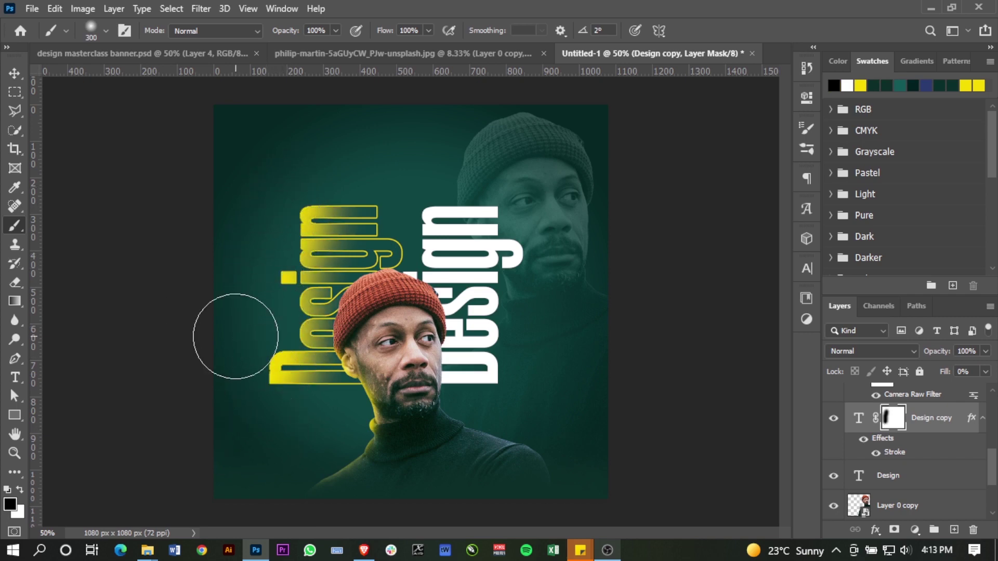
key("v")
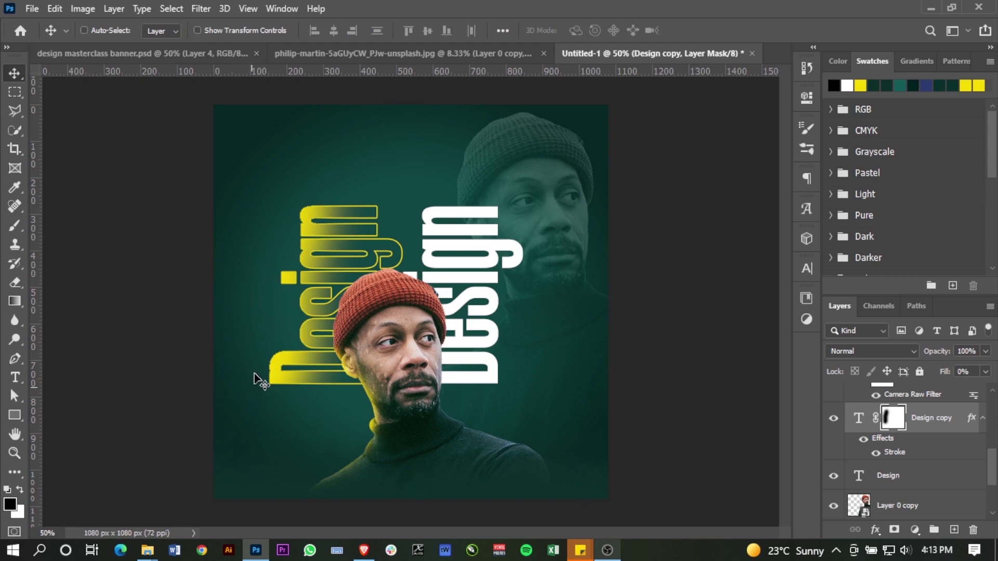
Nudge the outlined yellow Design copy and the white Design text slightly to the right.
key("shift+Right")
key("shift+Right")
key("Right")
key("Right")
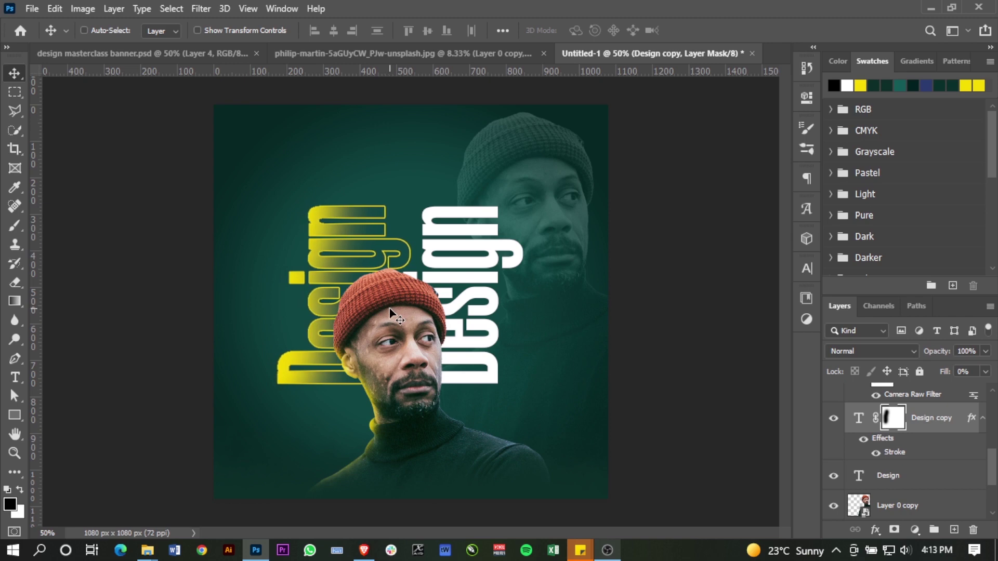
left_click(894, 481)
key("shift+Right")
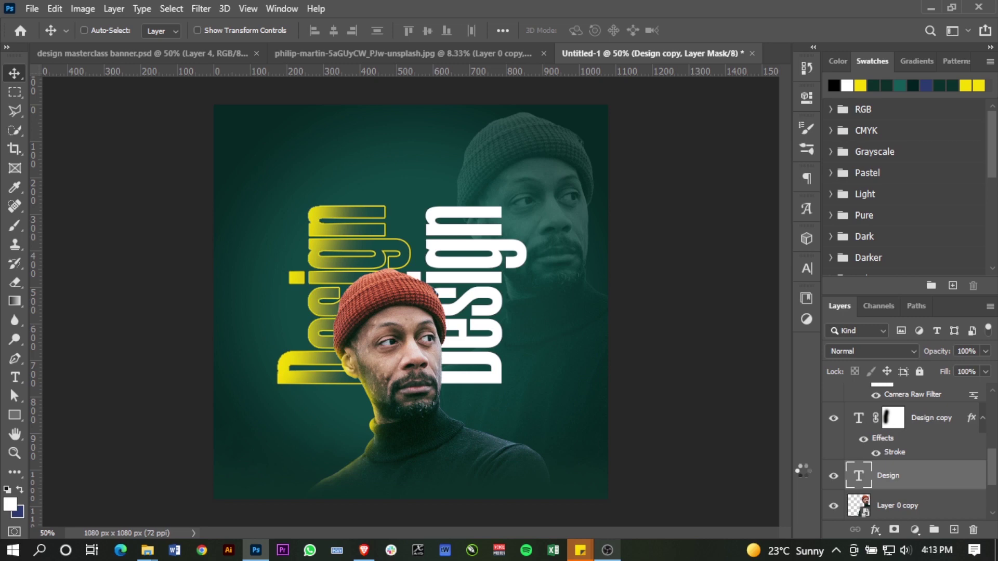
key("shift+Right")
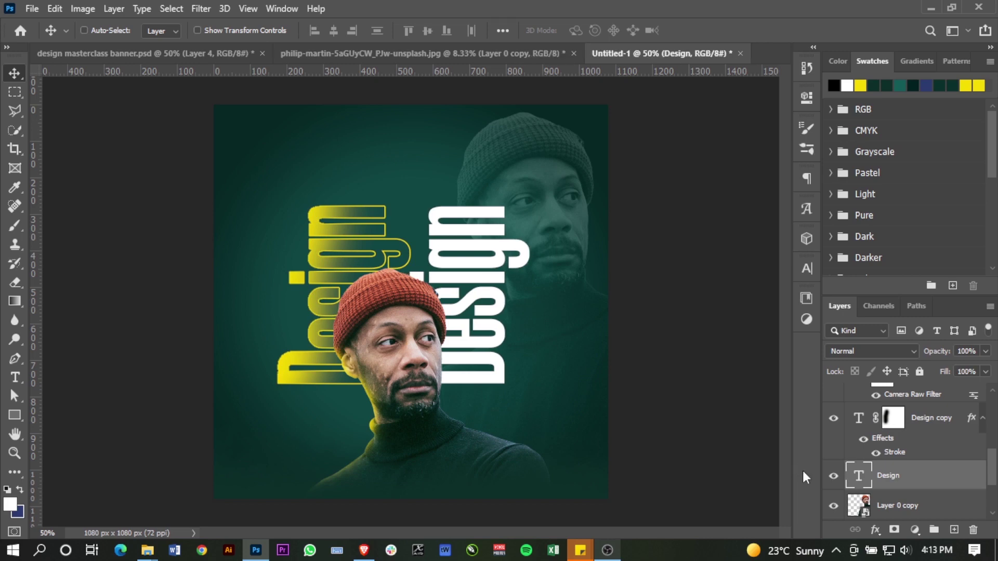
Add a separate white horizontal text layer reading Masterclass above the outlined Design title.
key("t")
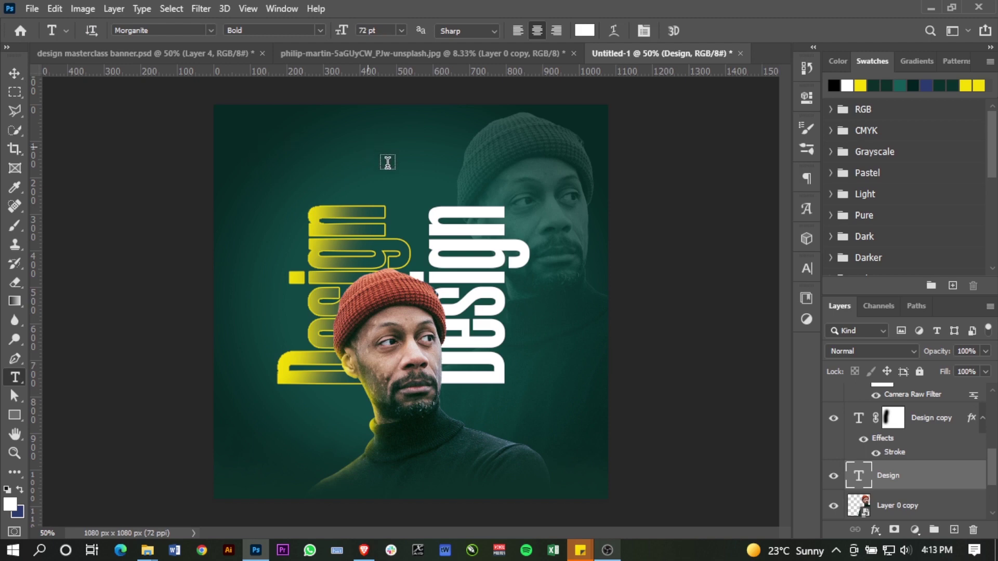
left_click(368, 147)
left_click(391, 170)
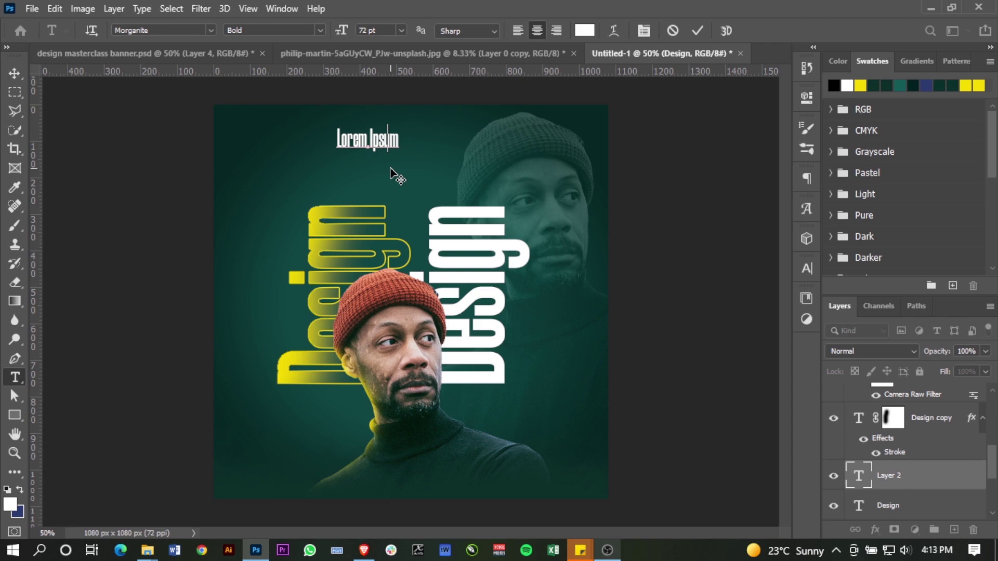
key("ctrl+a")
type("Masterclass")
key("ctrl+Return")
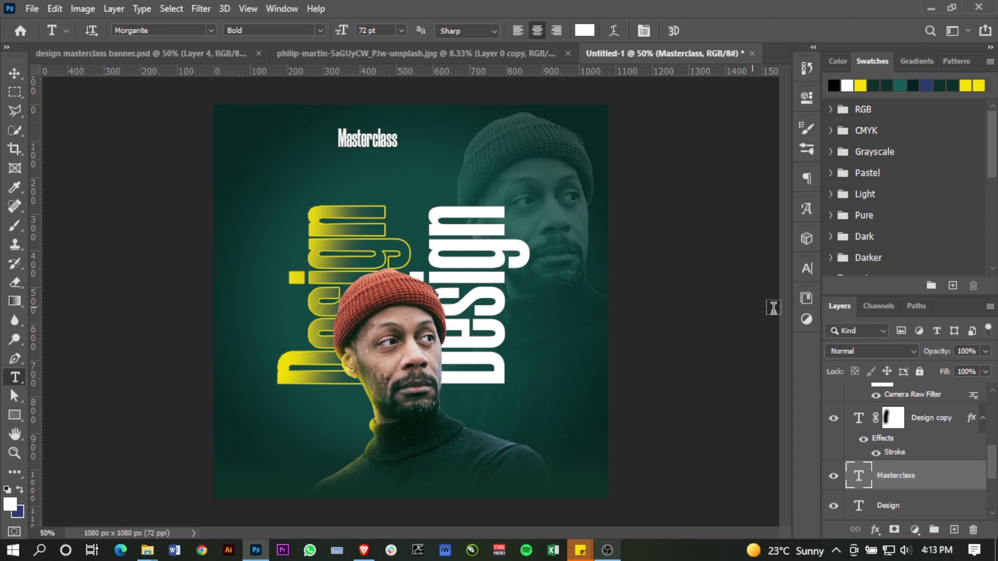
Set the Masterclass text to 60 pt with tracking of 200.
left_click(807, 269)
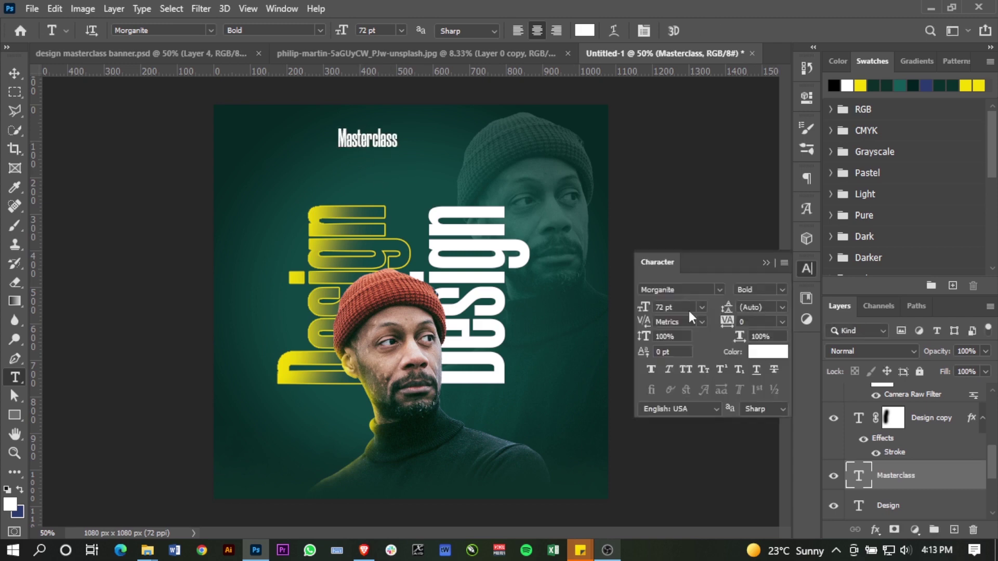
left_click(702, 307)
left_click(676, 482)
left_click(781, 324)
left_click(759, 498)
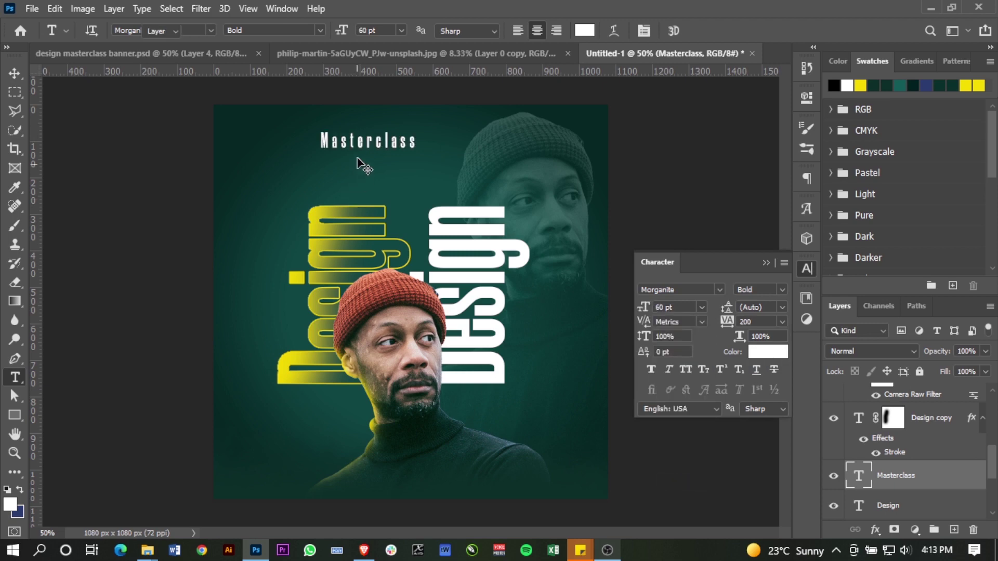
Move the Masterclass text directly beneath the white Design title and scale it down to about 60%.
key("v")
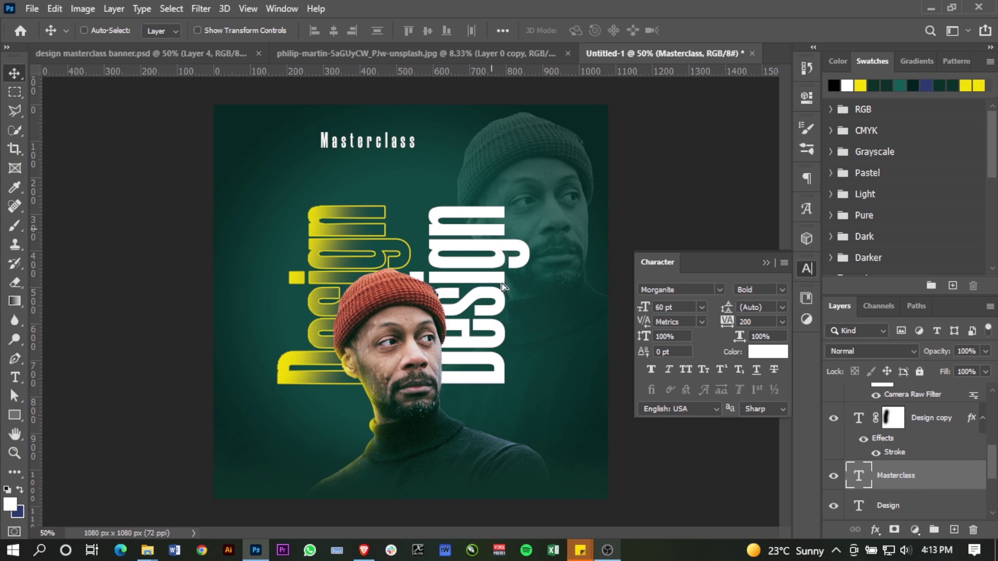
left_click_drag(502, 286, 487, 399)
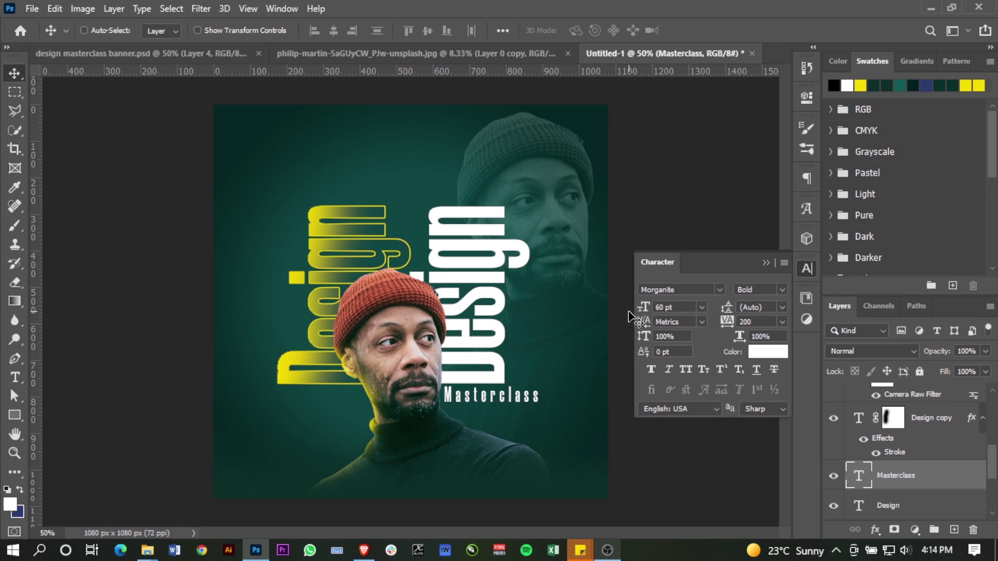
key("ctrl+t")
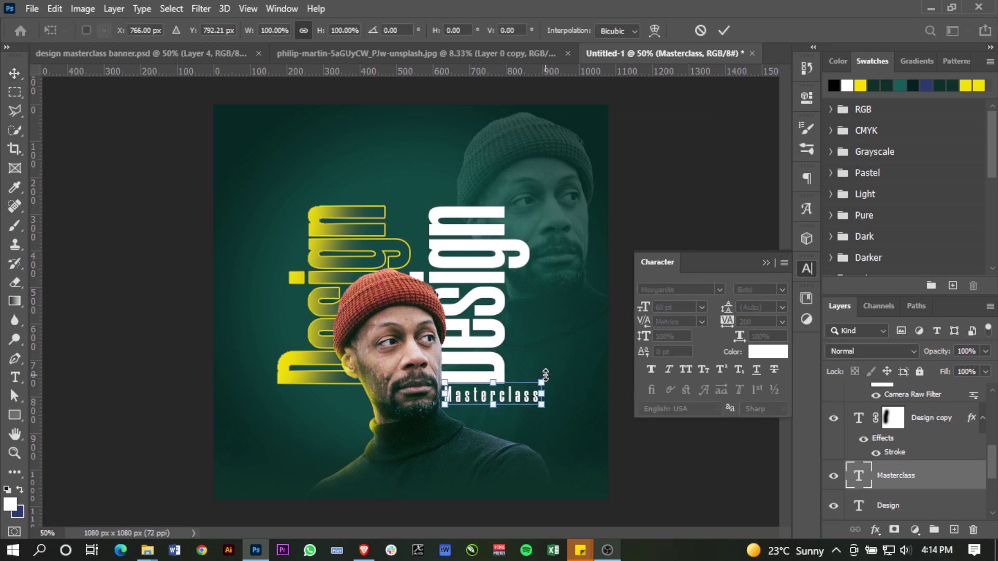
left_click_drag(545, 376, 506, 388)
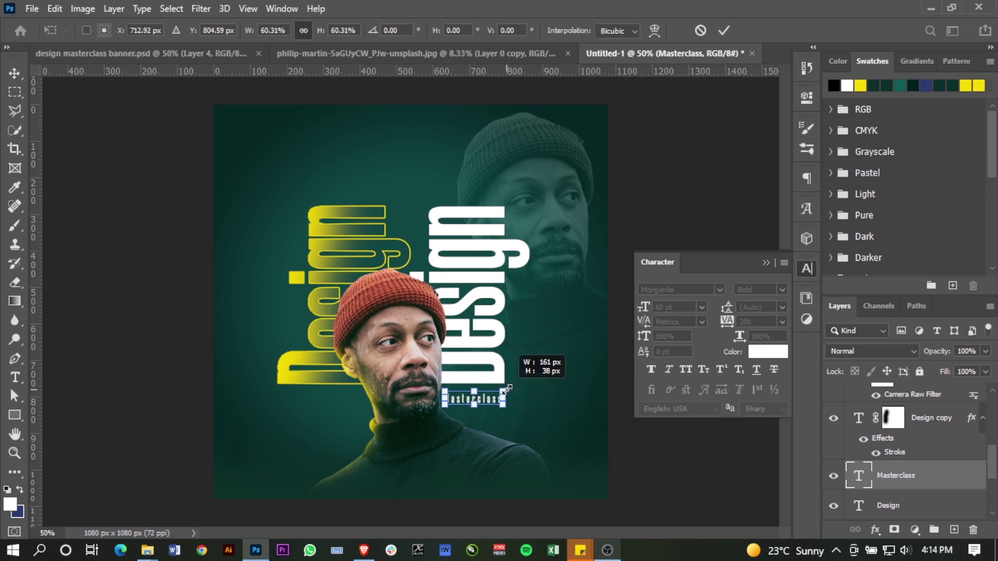
key("Return")
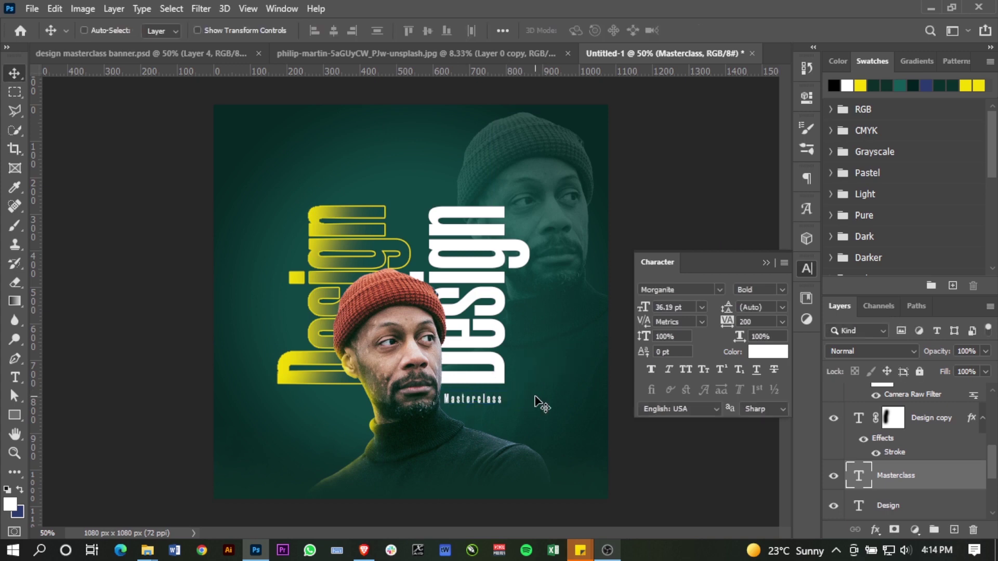
Nudge the Masterclass text up and left against the man's jaw and enlarge it to about 110%, matching the Design title's right edge.
key("Up")
key("Up")
key("Up")
key("Up")
key("Up")
key("Up")
key("Up")
key("Up")
key("Left")
key("Left")
key("Left")
key("Left")
key("Left")
key("Left")
key("Left")
key("Left")
key("Left")
key("Left")
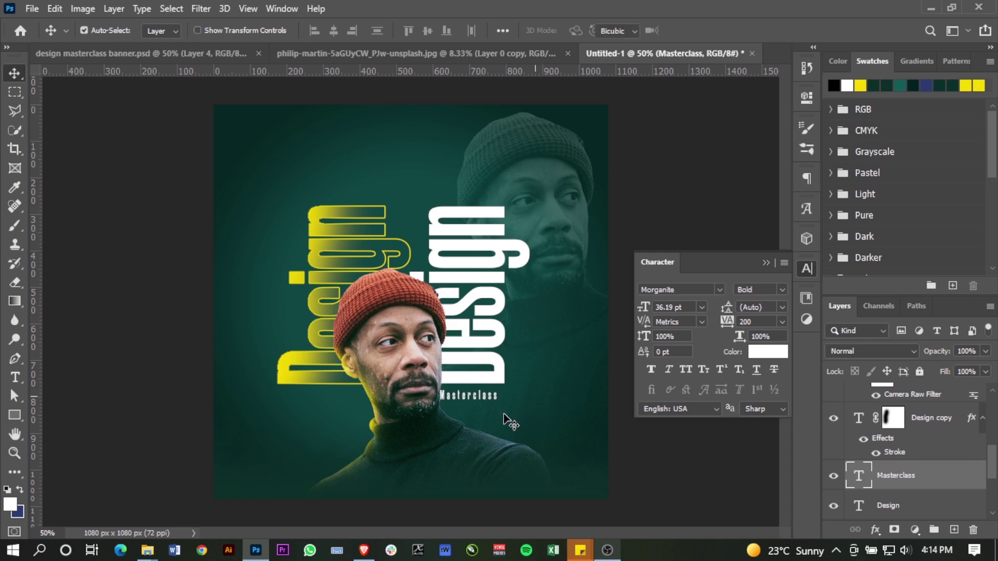
key("ctrl+t")
left_click_drag(499, 402, 505, 410)
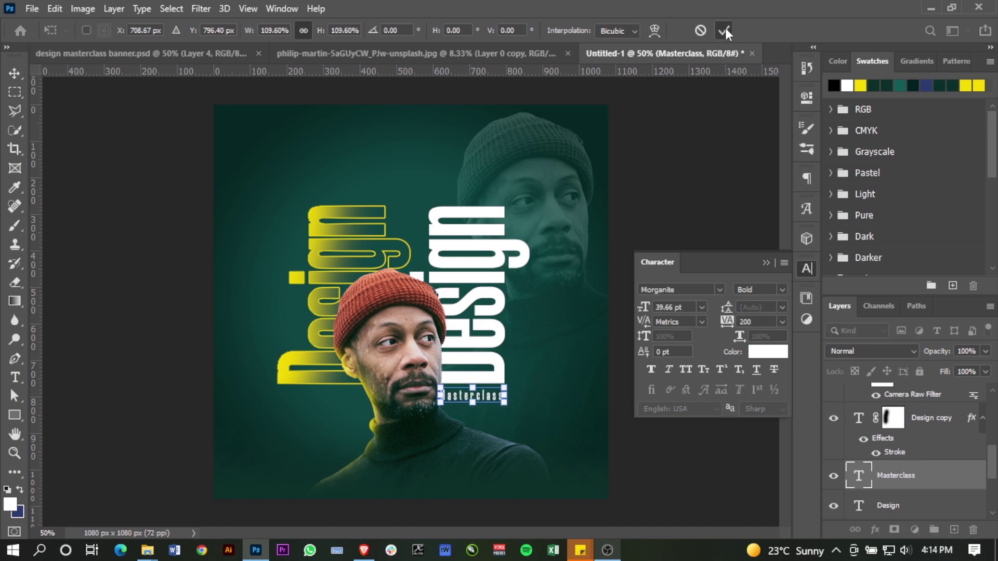
left_click(723, 31)
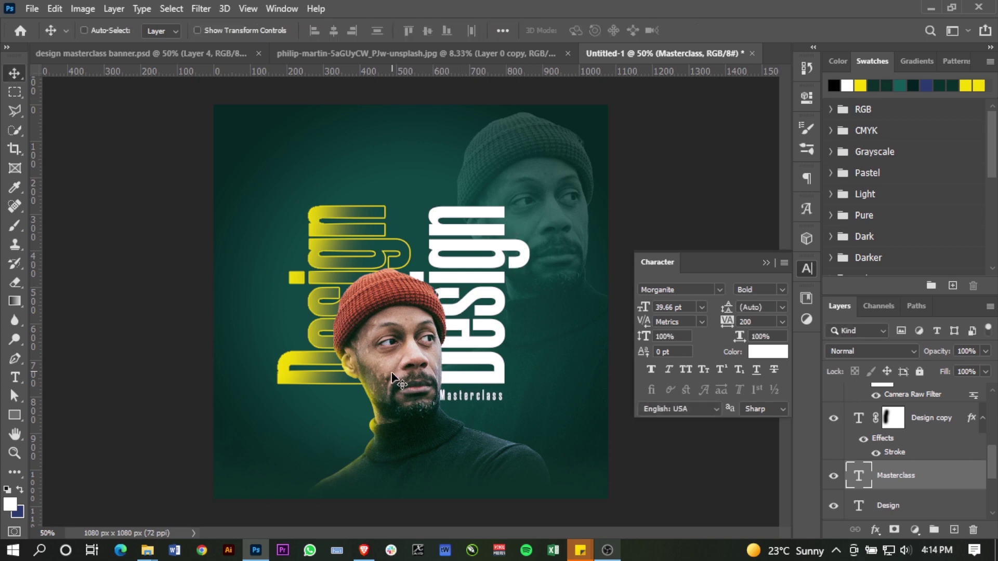
Draw a yellow rectangle about 412 x 52 px across the man's lower chest, on top of all other layers.
key("u")
right_click(14, 415)
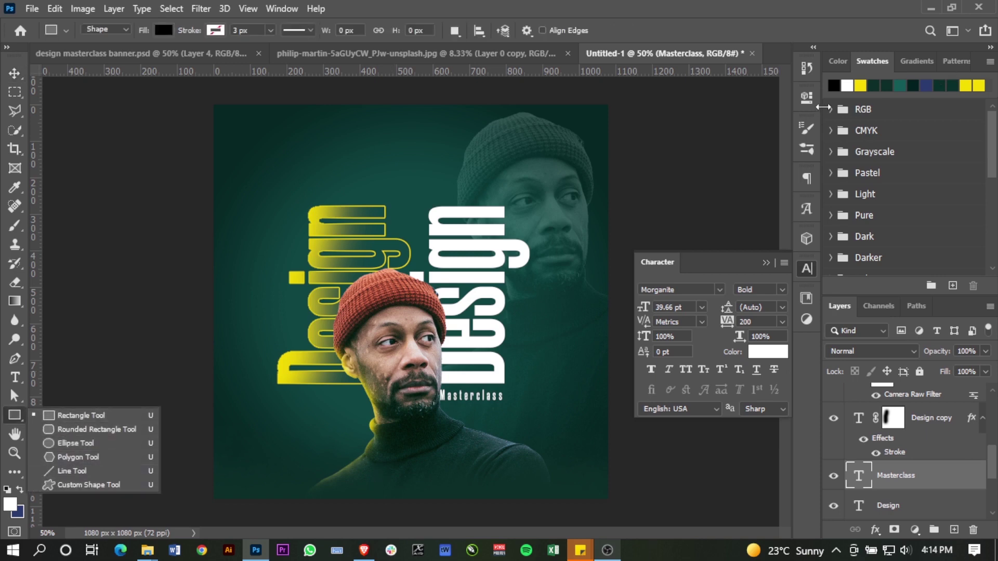
left_click(861, 85)
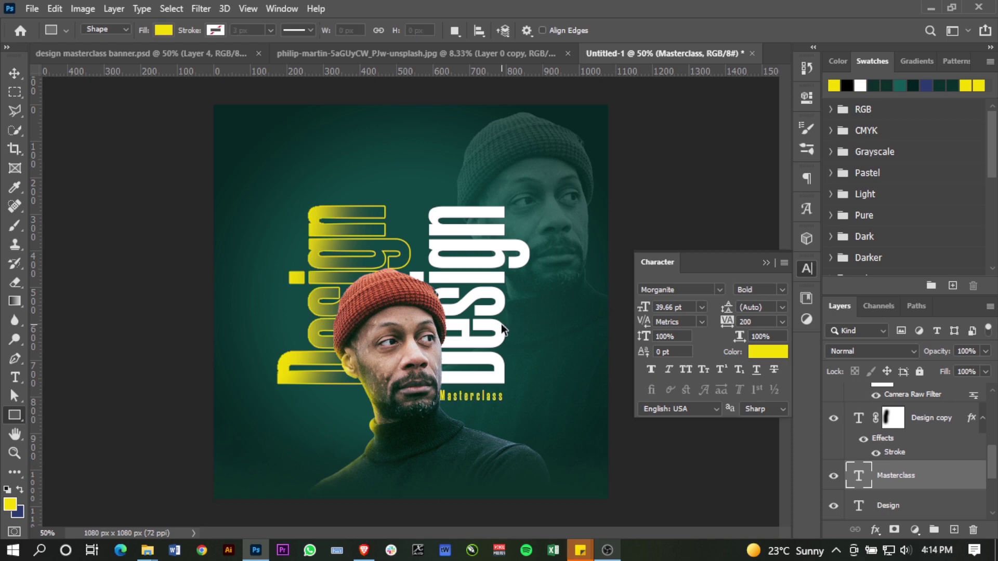
key("ctrl+z")
scroll(884, 432, "up", 5)
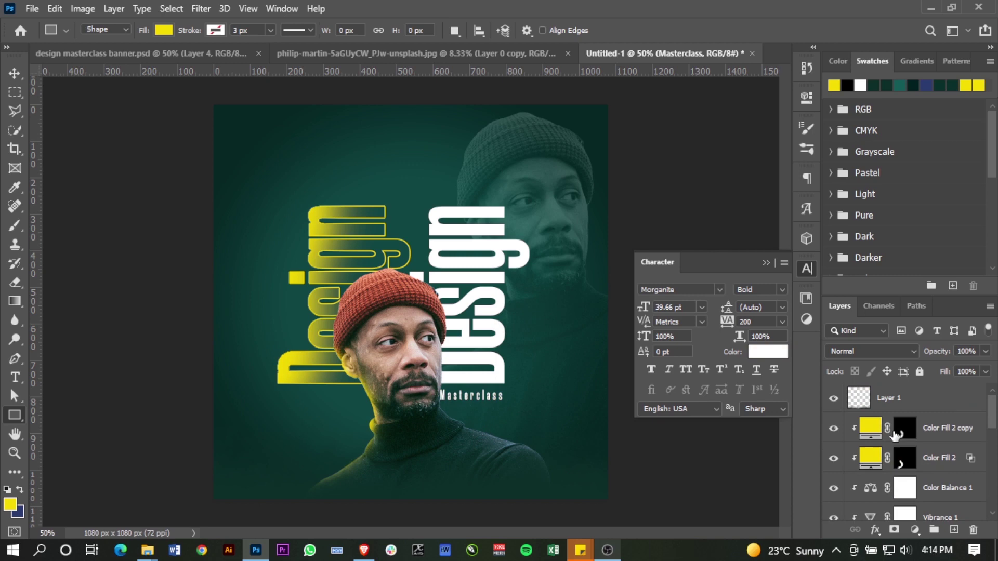
scroll(894, 434, "down", 1)
scroll(894, 434, "up", 1)
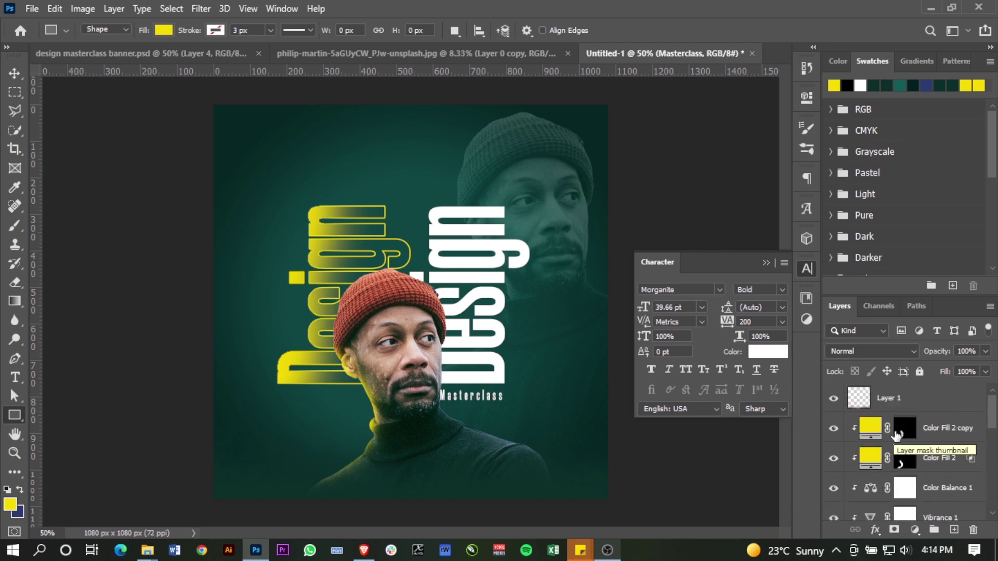
left_click(930, 401)
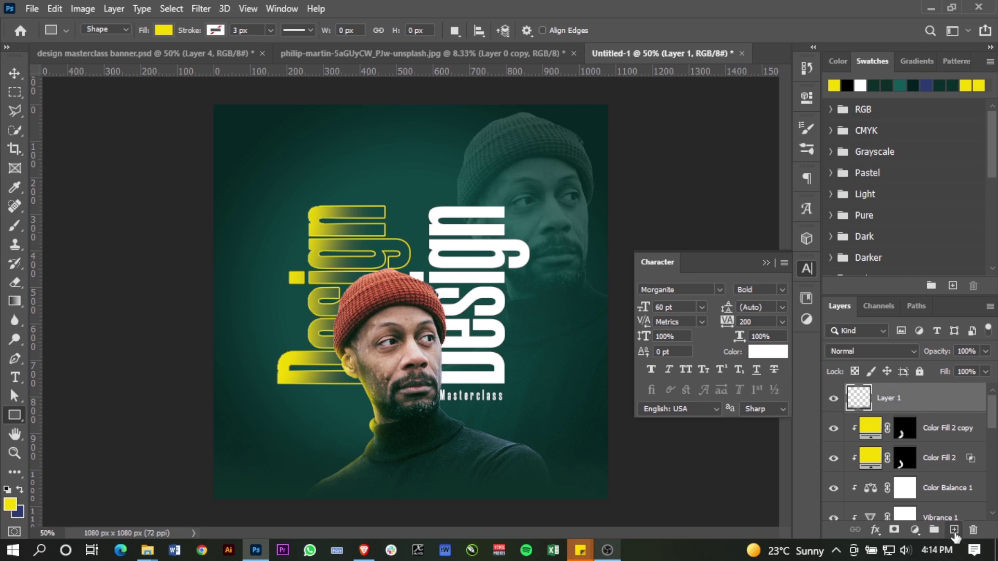
left_click(954, 531)
left_click_drag(395, 446, 545, 464)
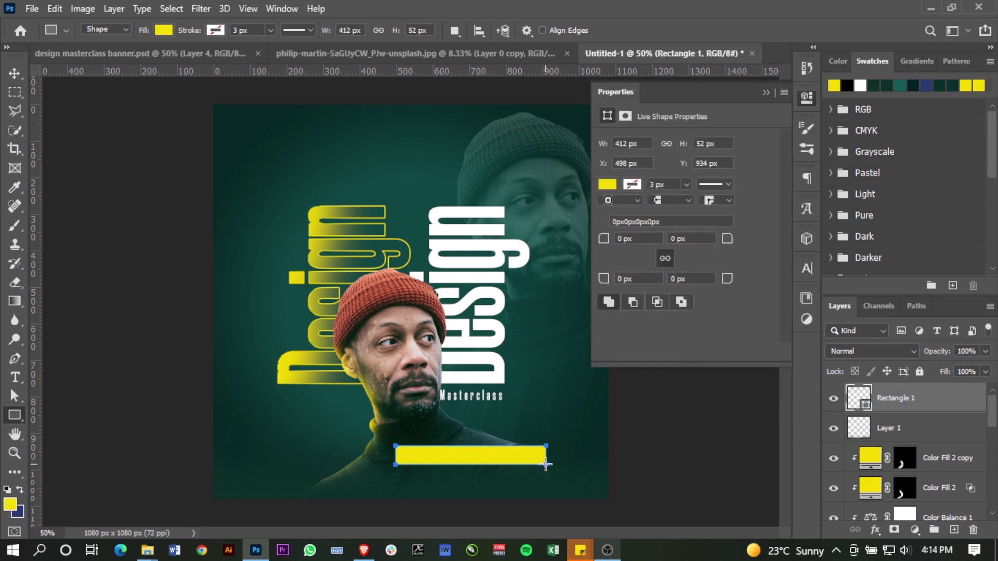
Skew the yellow rectangle's upper-left corner inward by about 33° for a slanted left end, converting it to a regular path.
key("v")
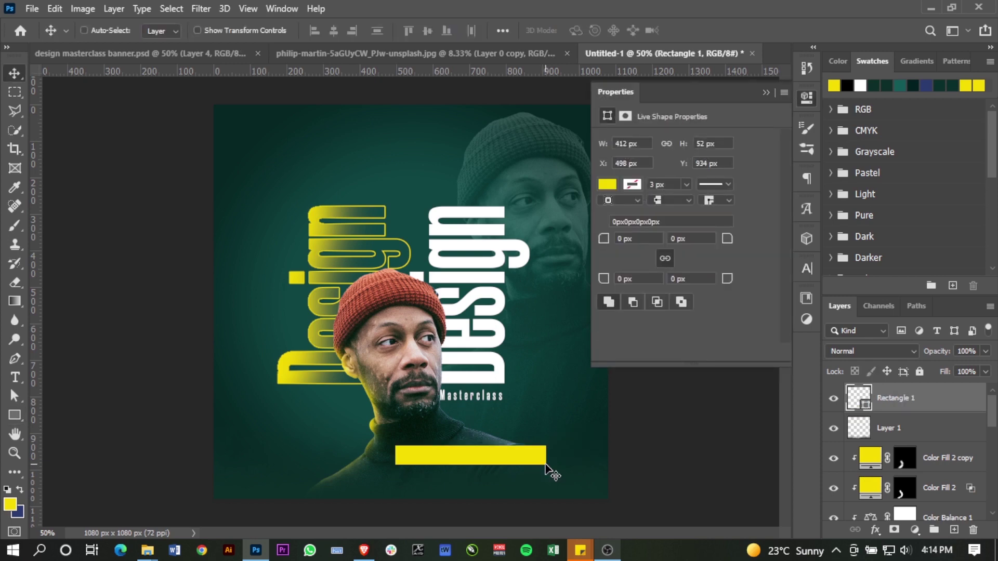
key("ctrl+t")
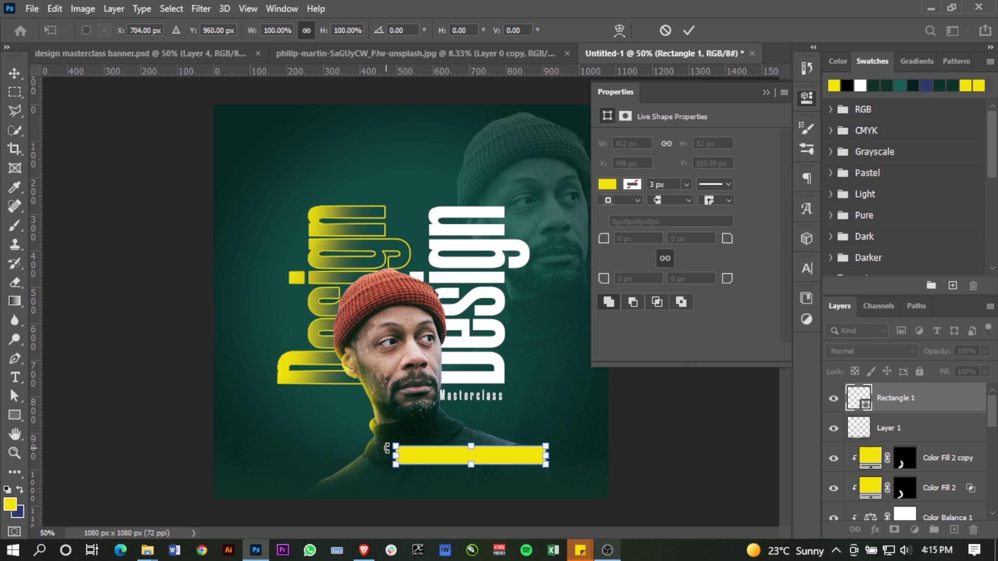
left_click_drag(399, 448, 411, 451)
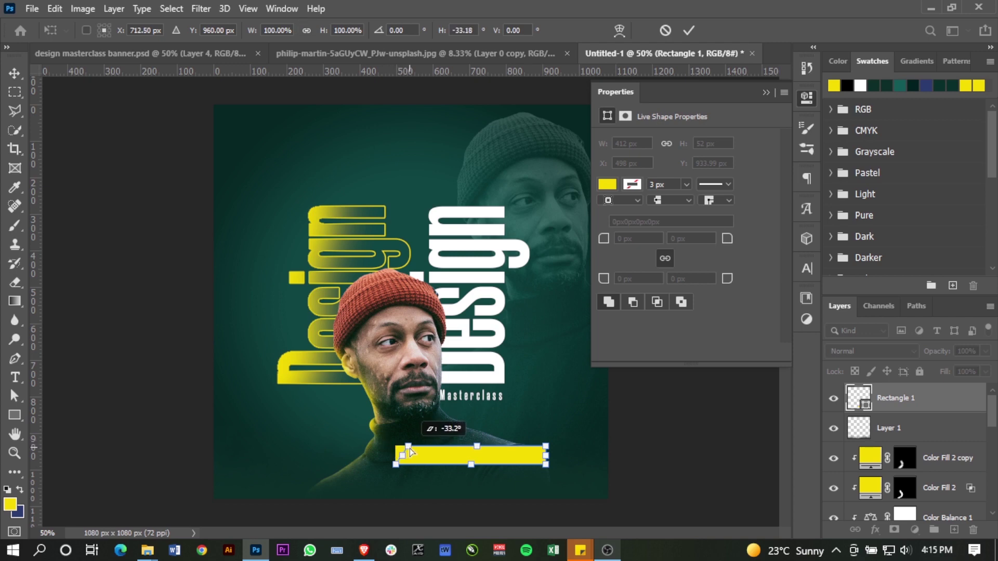
left_click(689, 29)
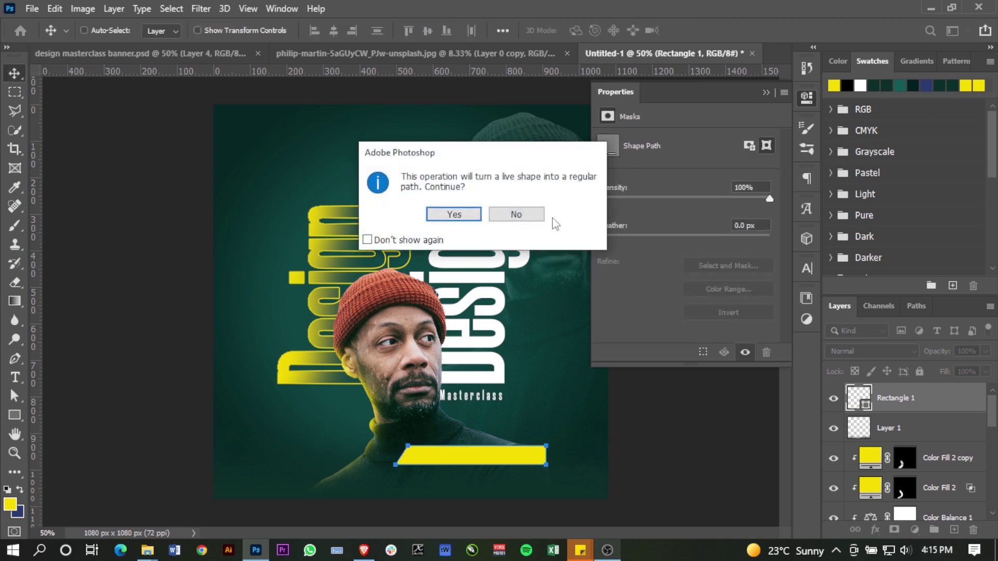
left_click(467, 216)
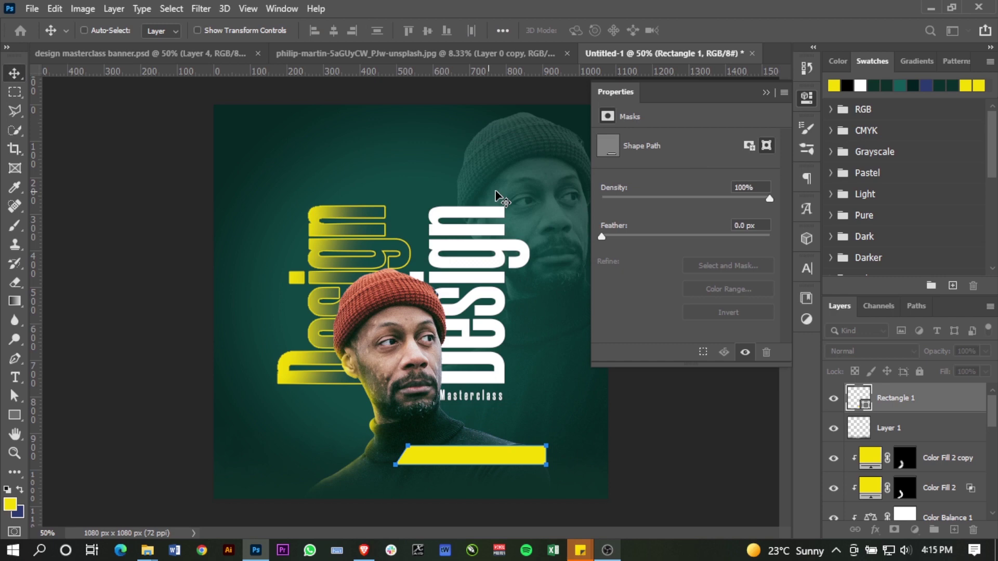
left_click(560, 305)
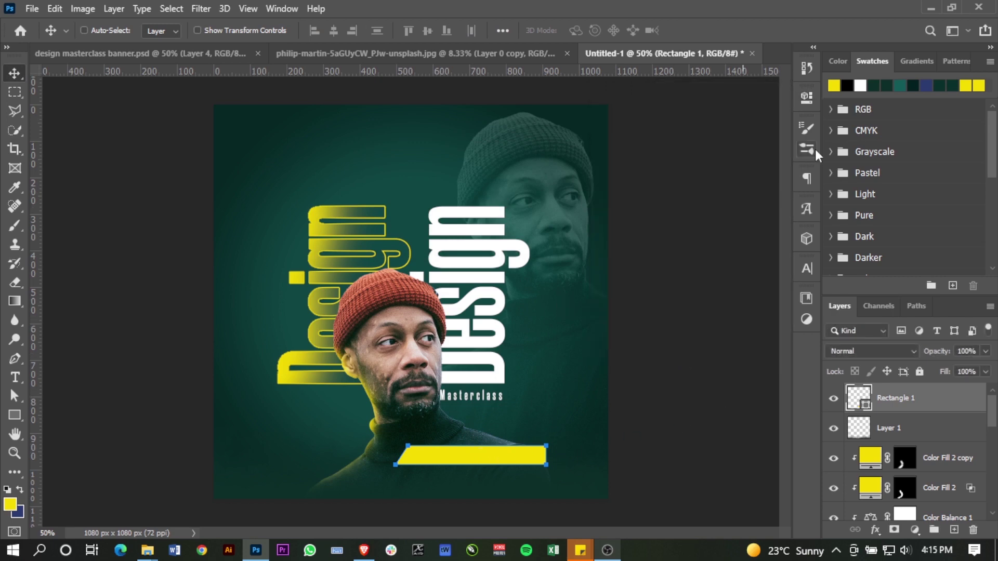
Add a white text layer with the speaker's full name below the yellow bar.
key("ctrl+shift+alt+n")
left_click(861, 85)
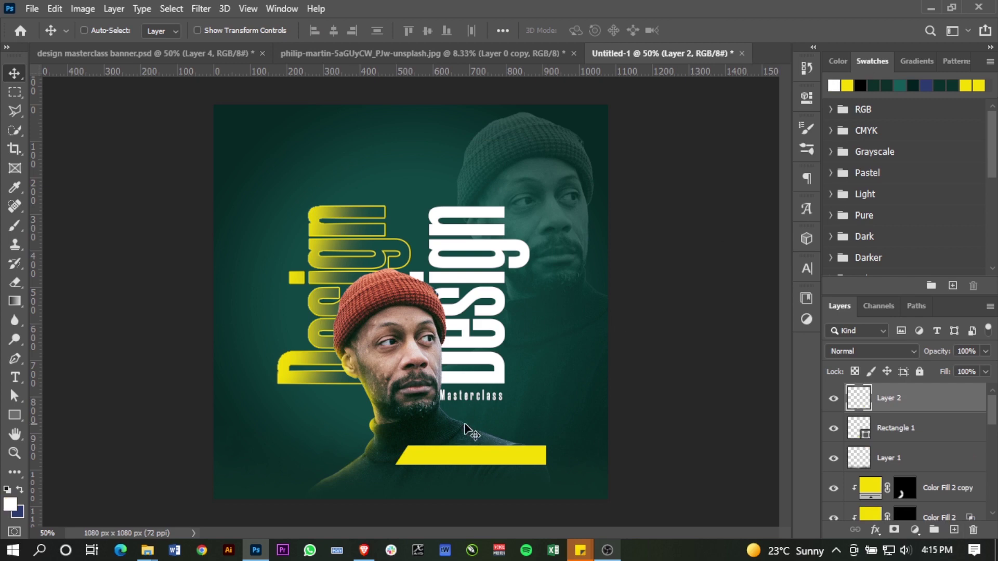
key("t")
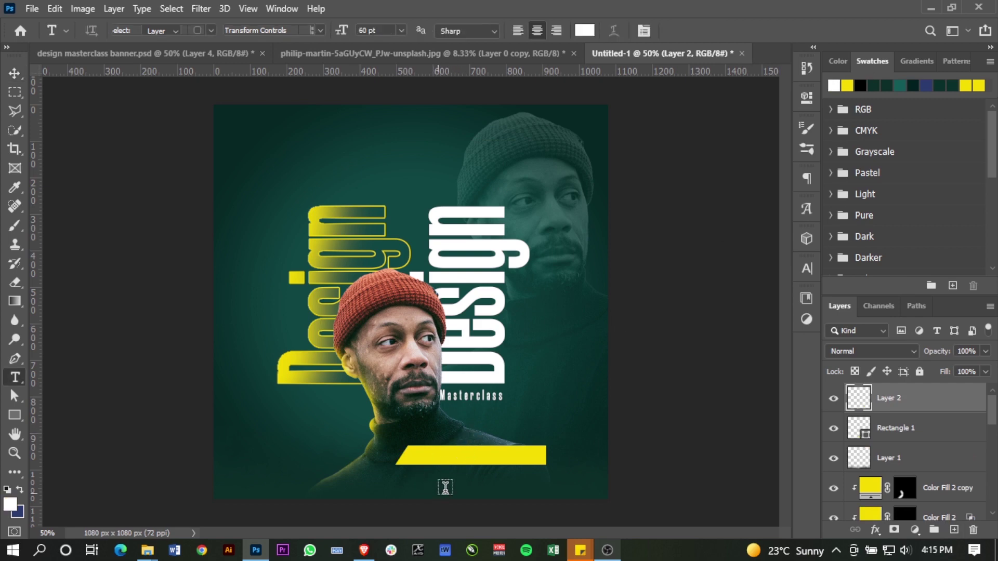
left_click(457, 477)
type("Ken P")
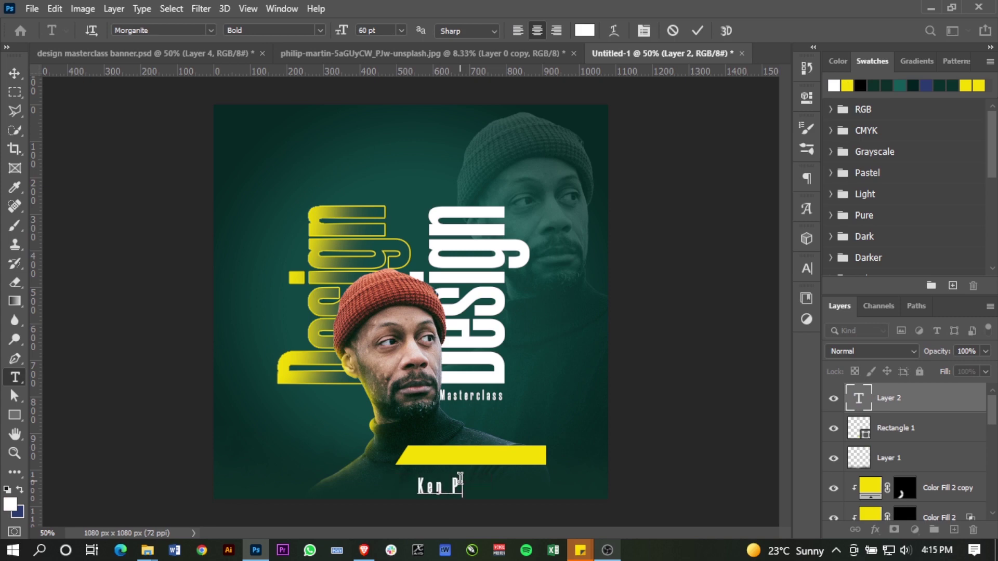
left_click(615, 449)
Set the speaker name text to 36 pt with tracking of 0 and colour it dark green.
left_click(807, 268)
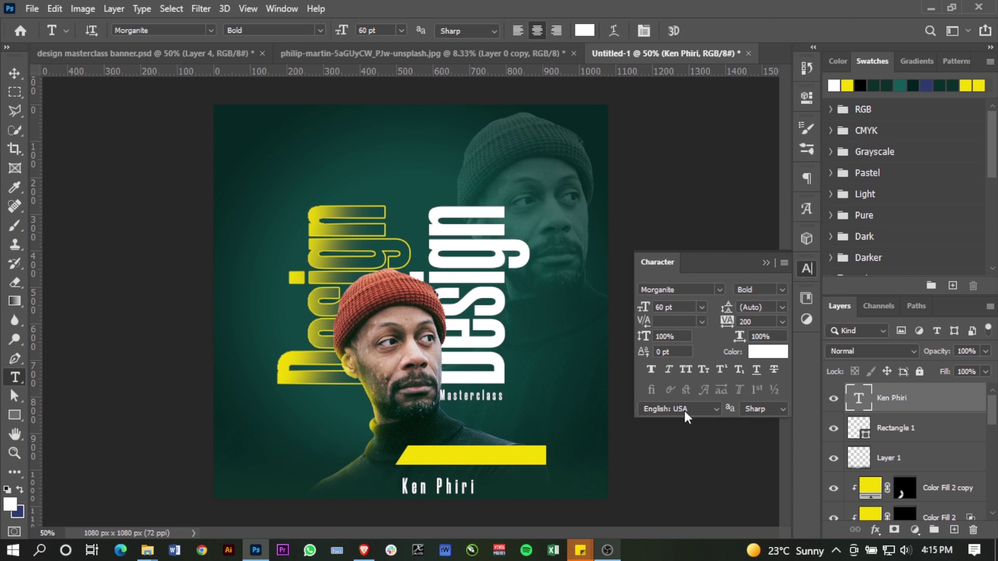
left_click(702, 308)
left_click(671, 455)
left_click(782, 322)
left_click(770, 410)
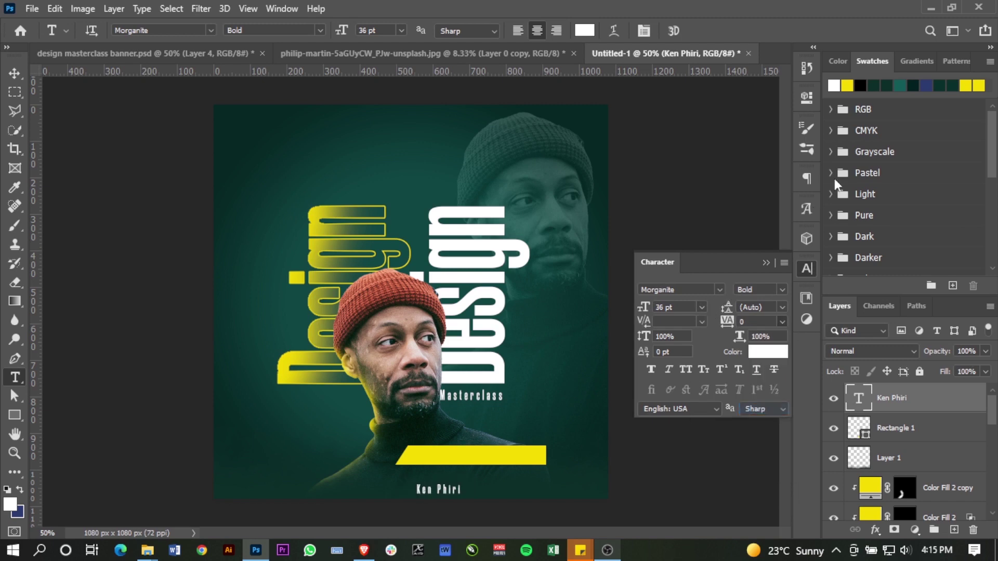
left_click(874, 85)
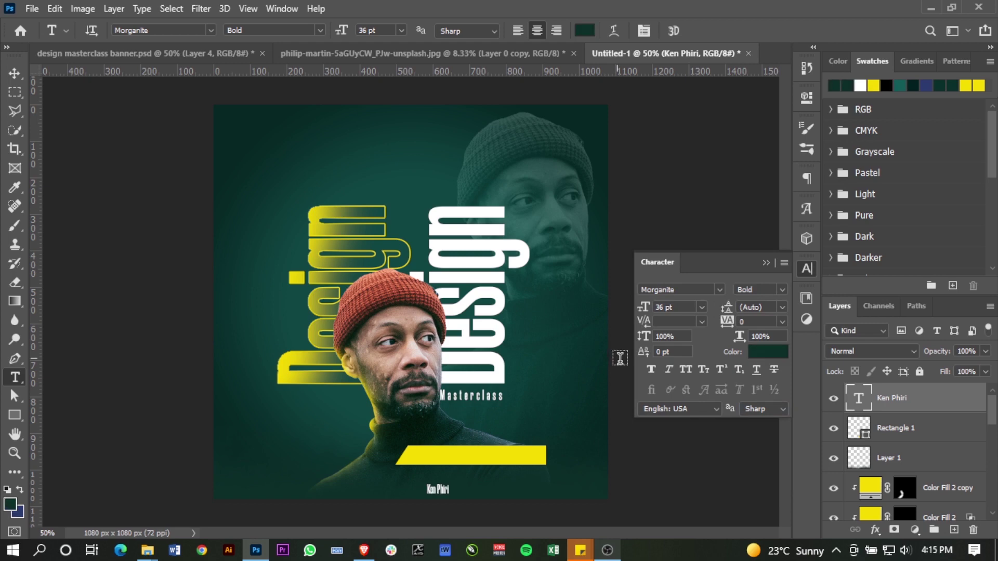
Centre the speaker name and the yellow bar on each other vertically and move both up onto the man's lower chest.
left_click(897, 433)
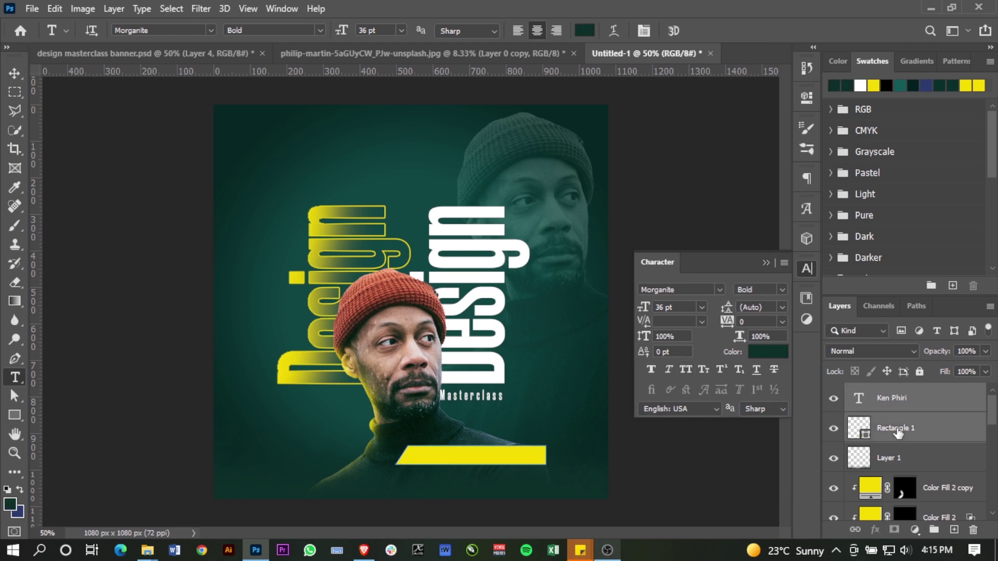
key("v")
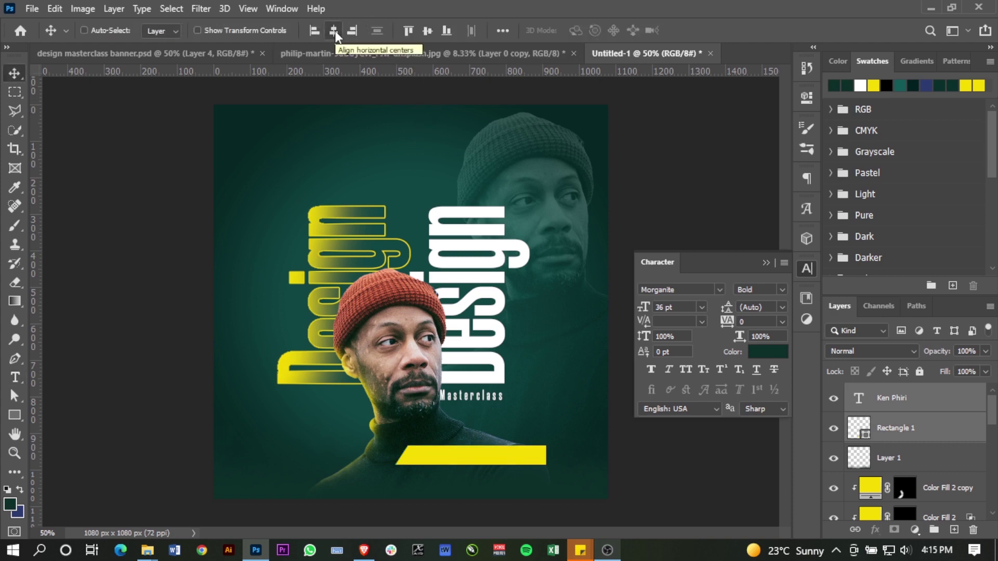
left_click(425, 30)
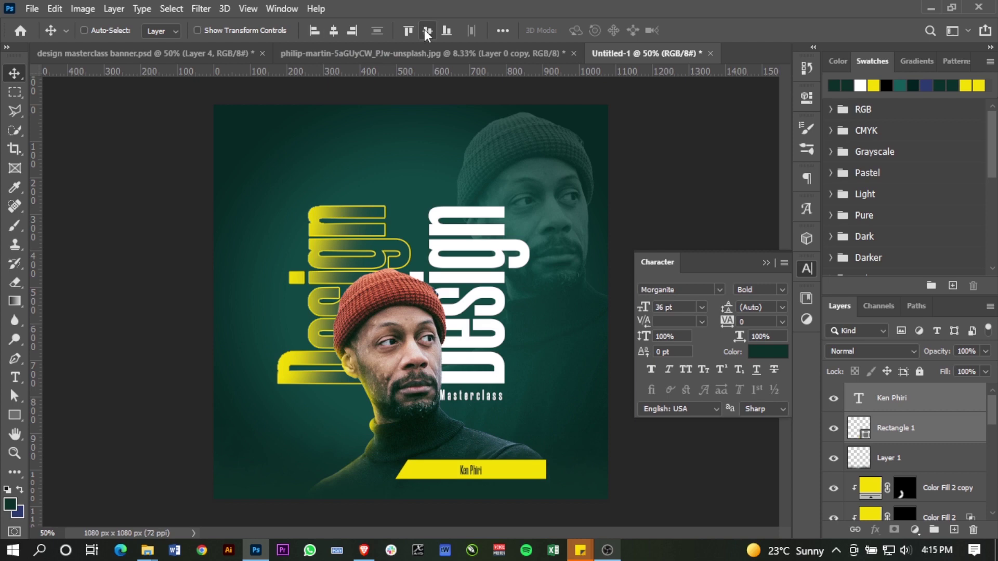
left_click_drag(482, 473, 492, 448)
Set the speaker name text to 48 pt with tracking of 50 and nudge it down slightly within the yellow bar.
left_click(899, 404)
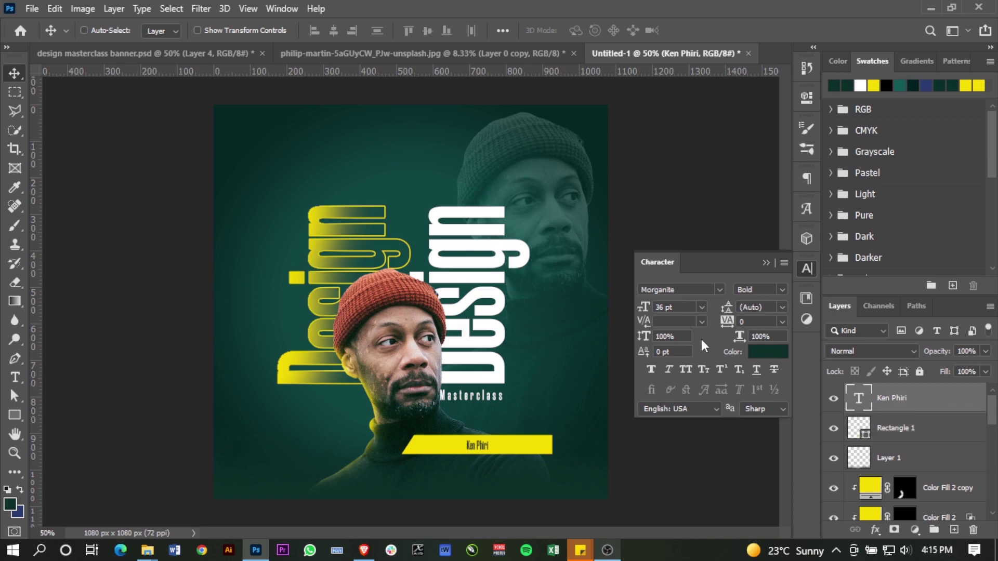
left_click(701, 310)
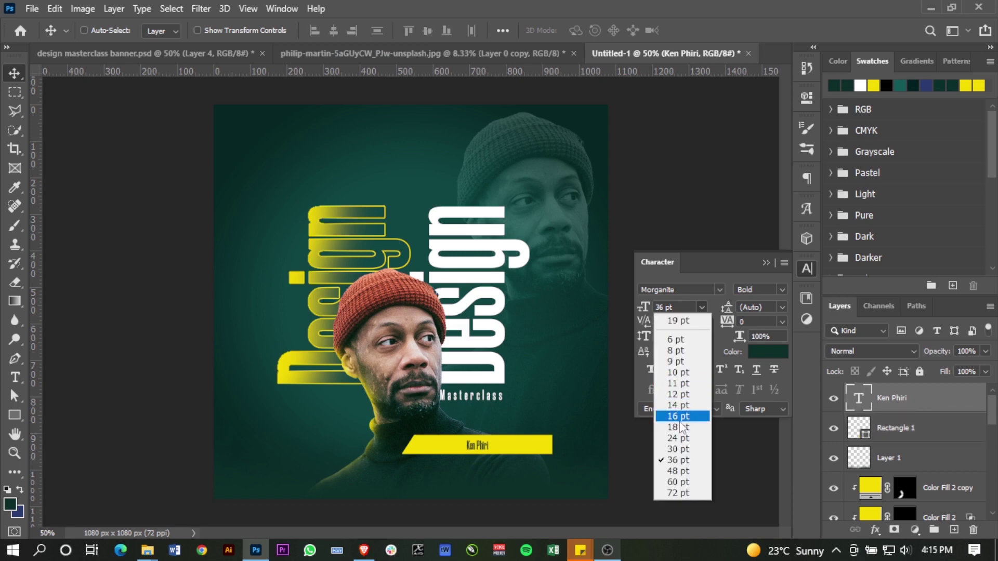
left_click(680, 470)
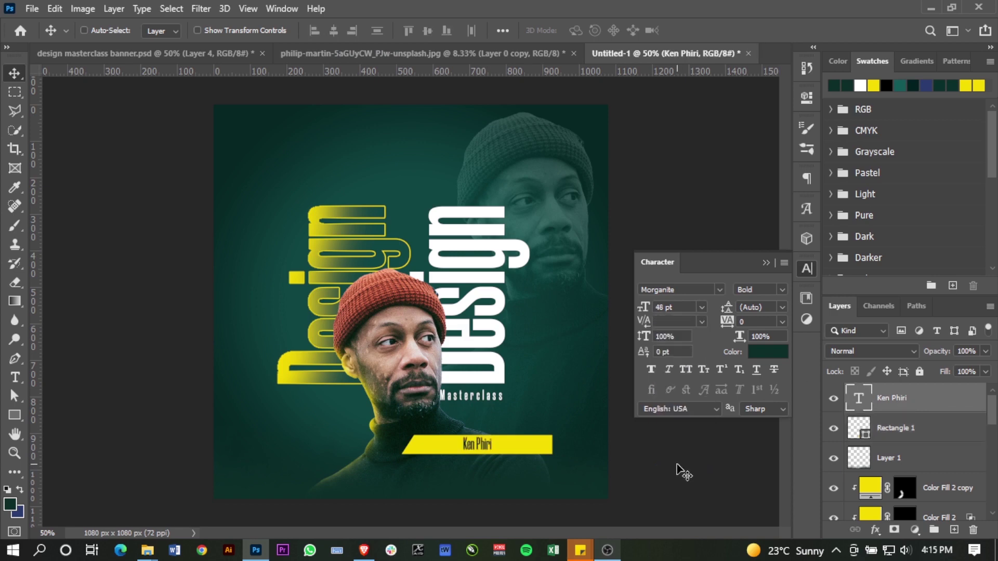
key("Down")
key("Down")
key("Down")
key("Down")
key("Down")
key("Down")
left_click(784, 323)
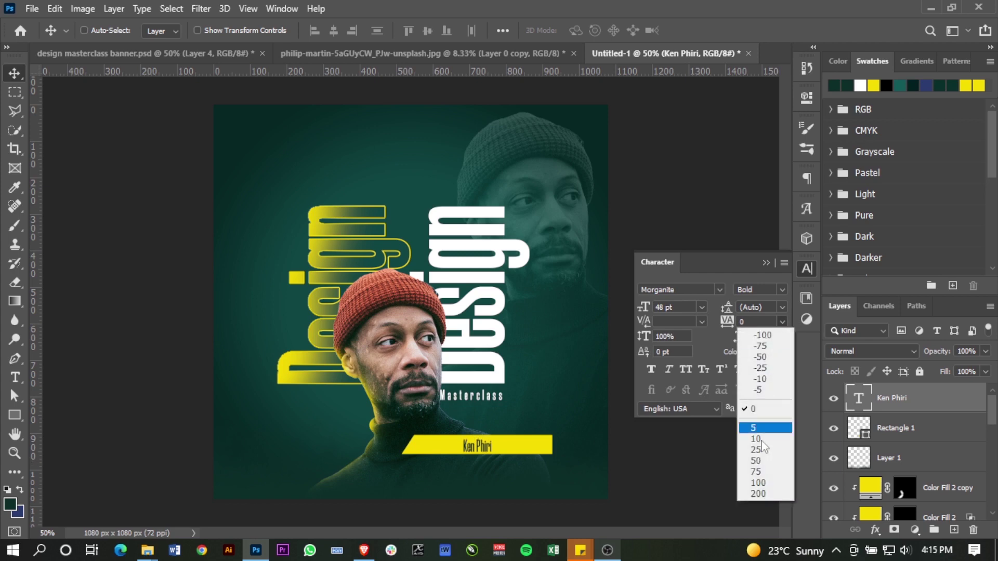
left_click(759, 461)
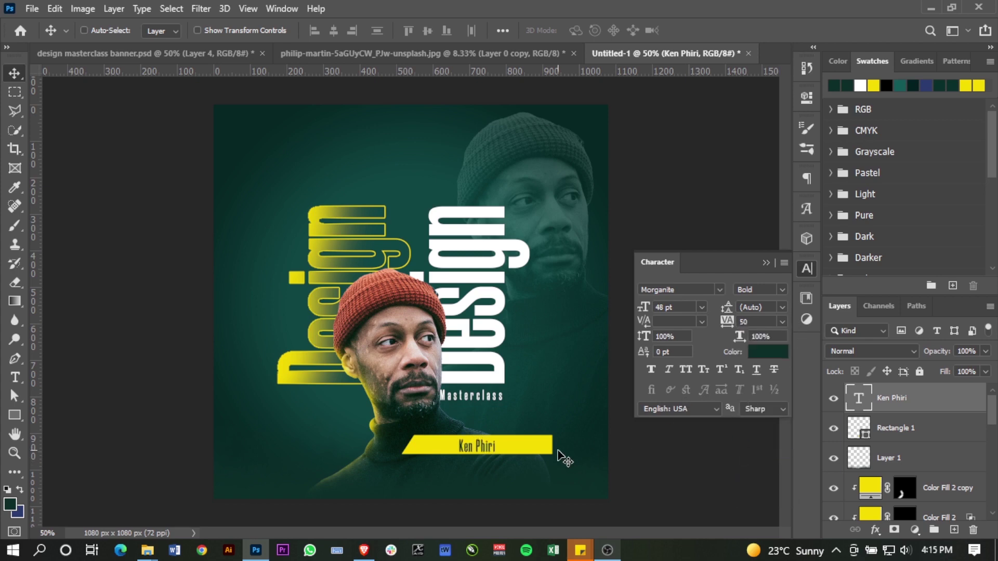
Add a white "Creative Director" text layer and place it centred just below the yellow name bar.
key("t")
left_click(483, 474)
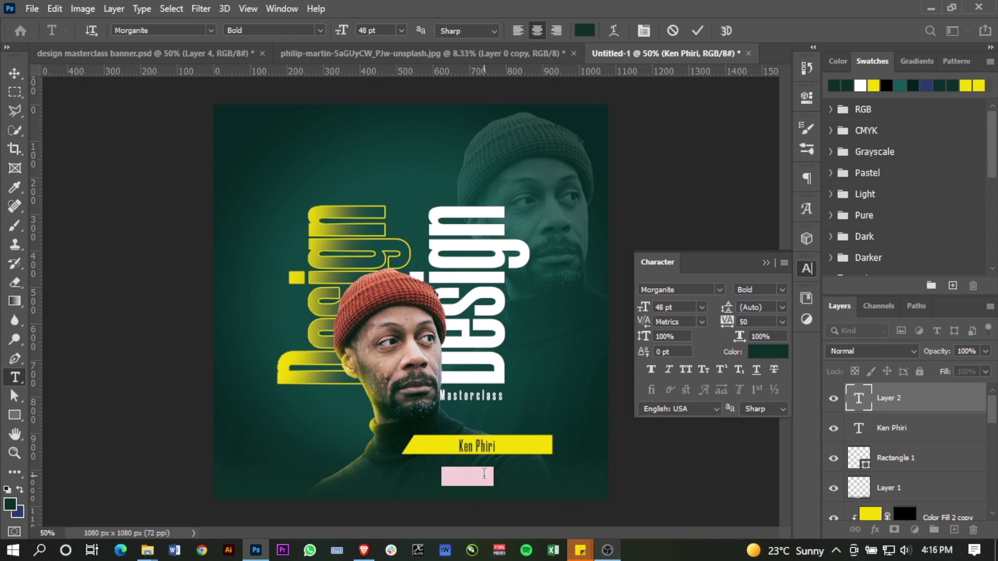
key("BackSpace")
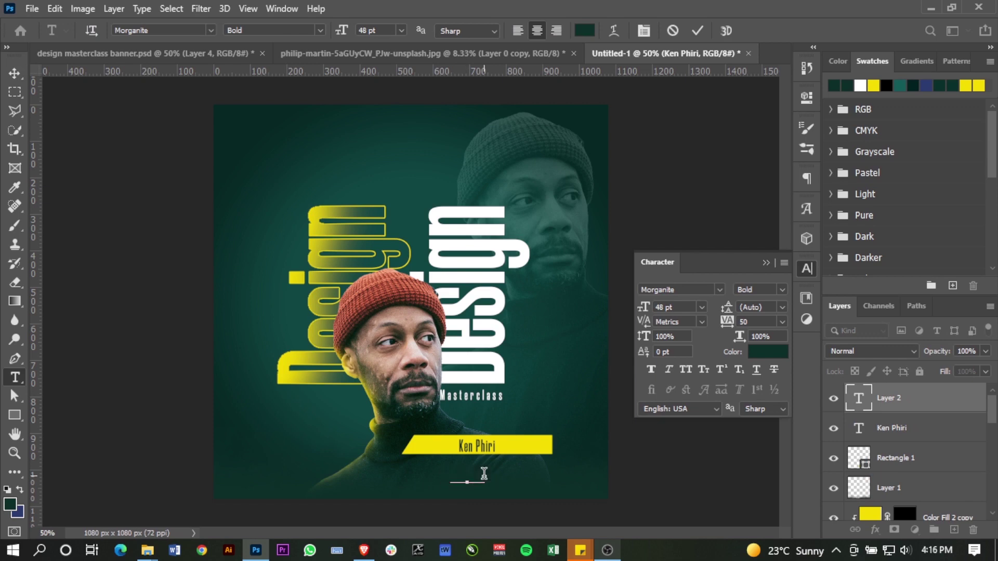
type("Graphic Designer")
key("ctrl")
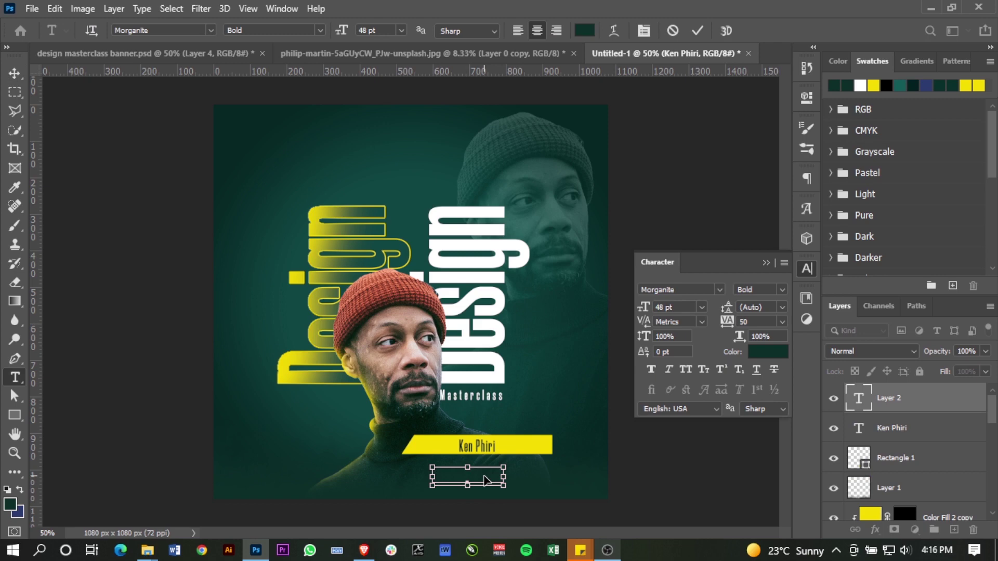
left_click(697, 30)
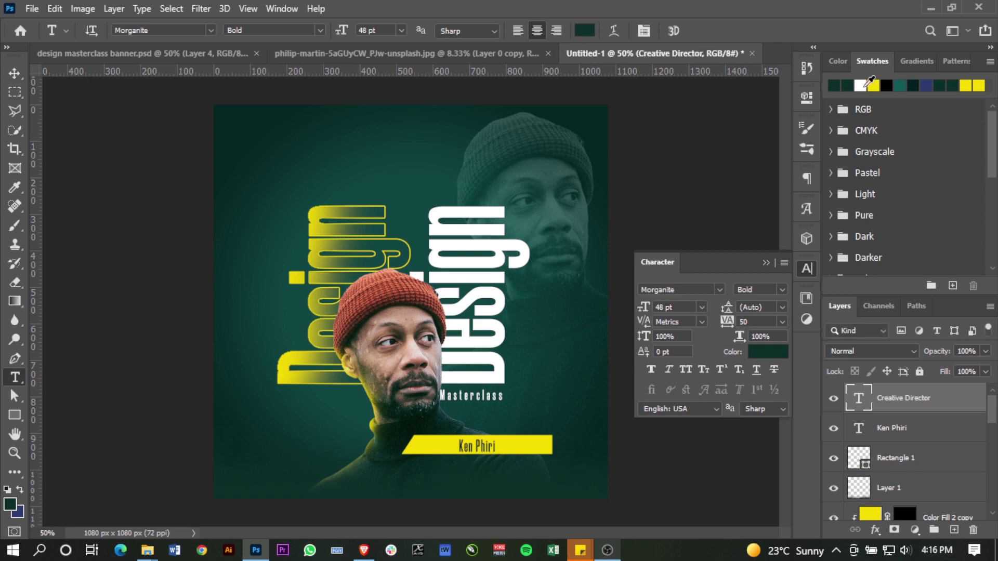
left_click(867, 83)
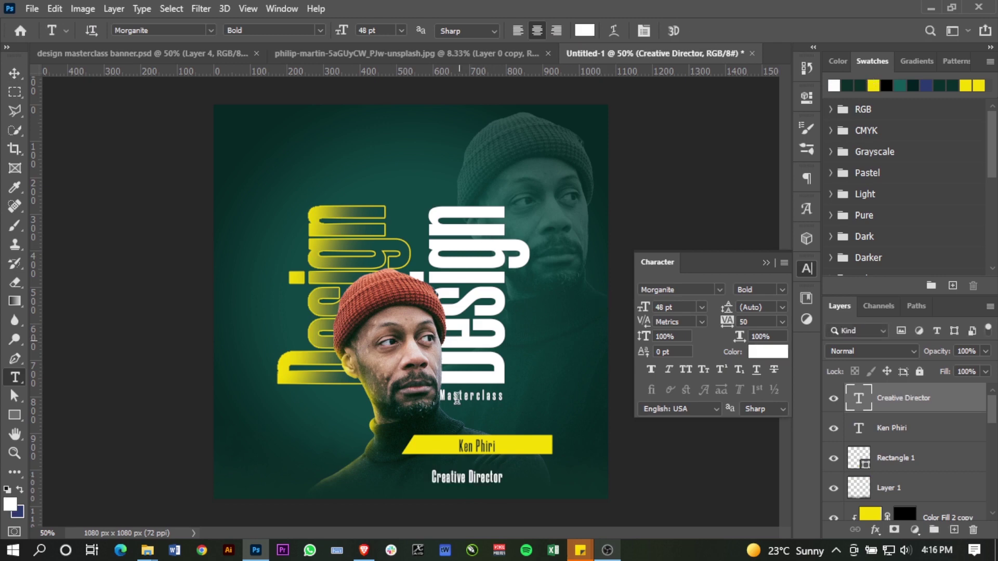
key("v")
left_click_drag(468, 483, 478, 470)
Add a text layer reading "Company Tapali" below the Creative Director line.
key("t")
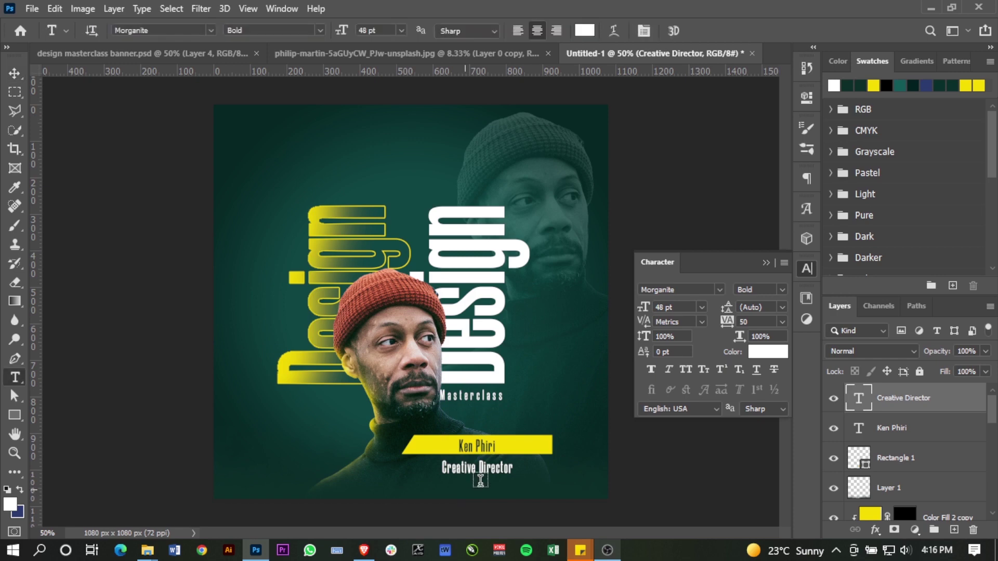
left_click(467, 491)
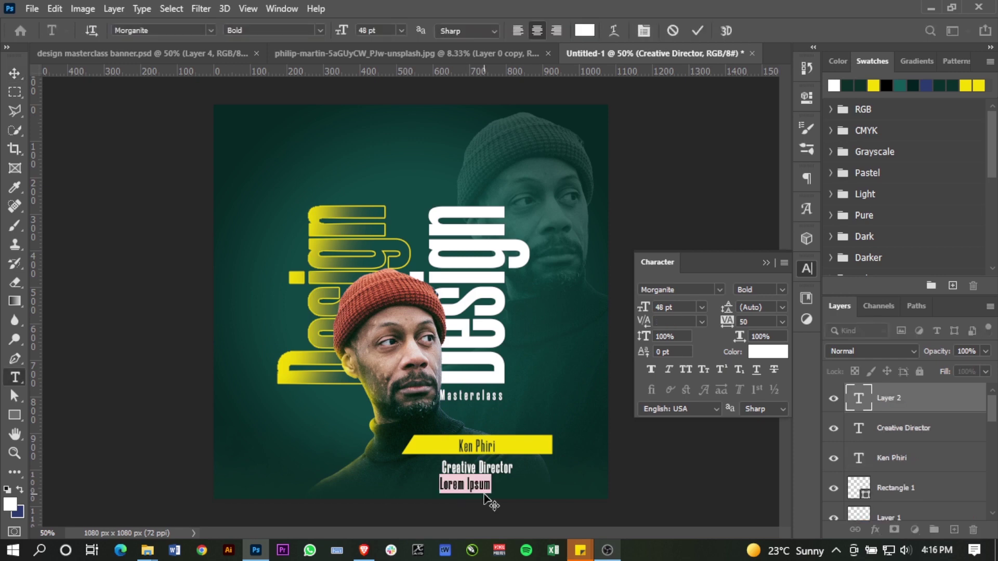
type("Company")
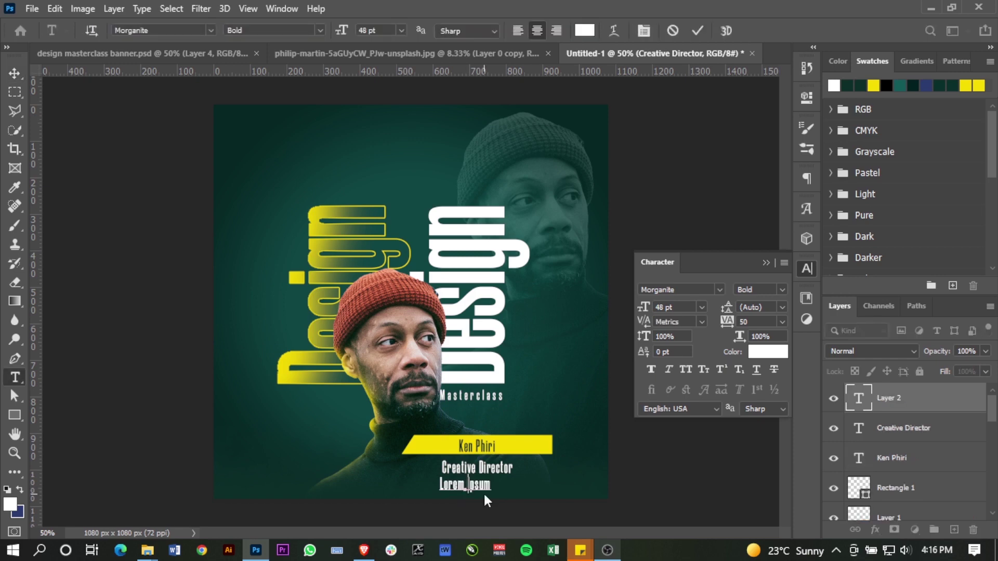
type(" T")
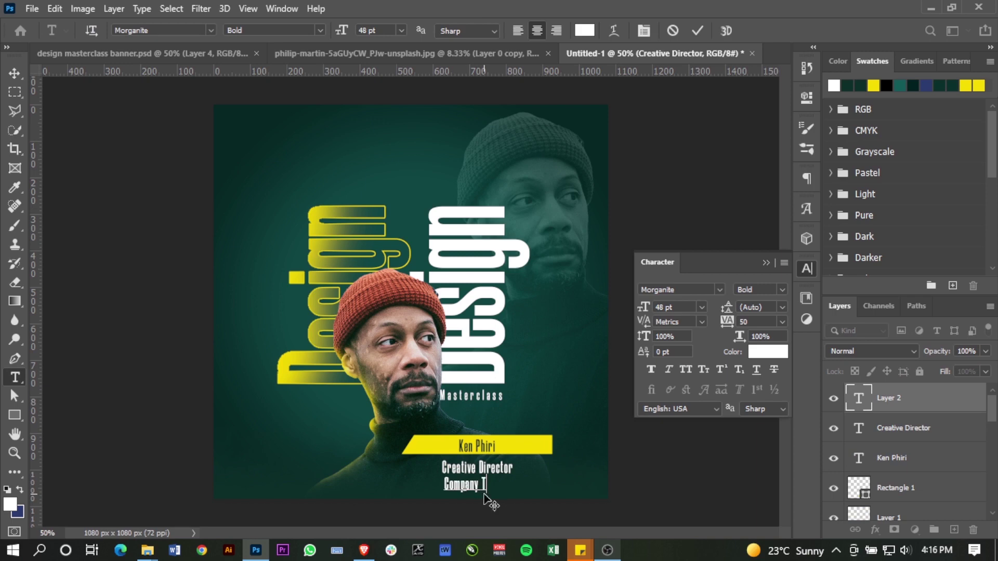
type("apa")
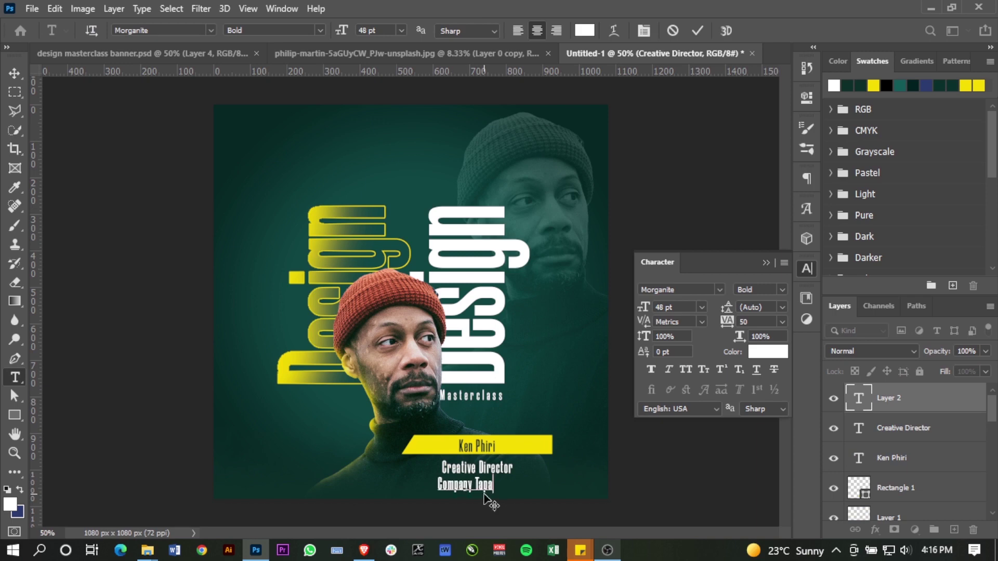
type("li")
key("ctrl+Return")
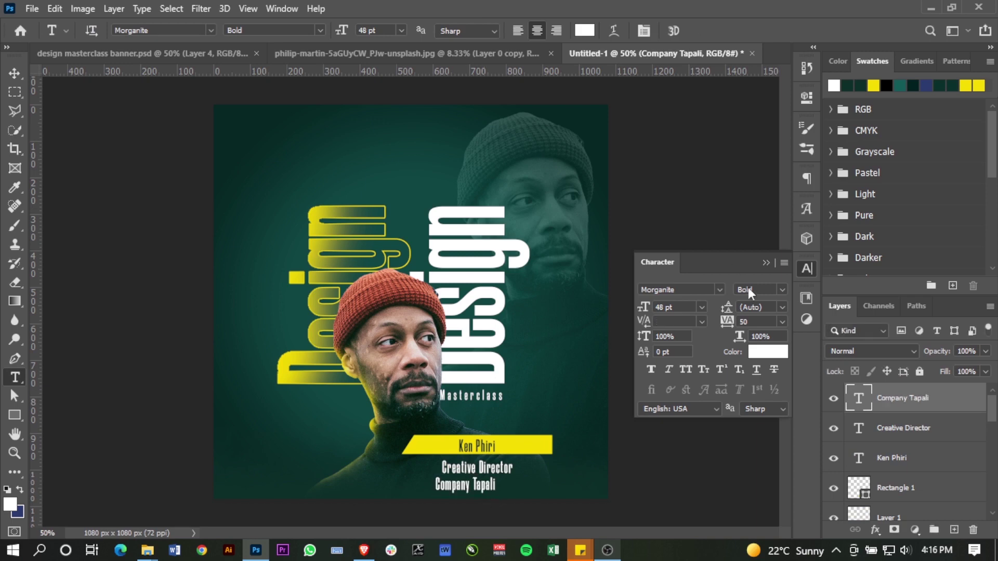
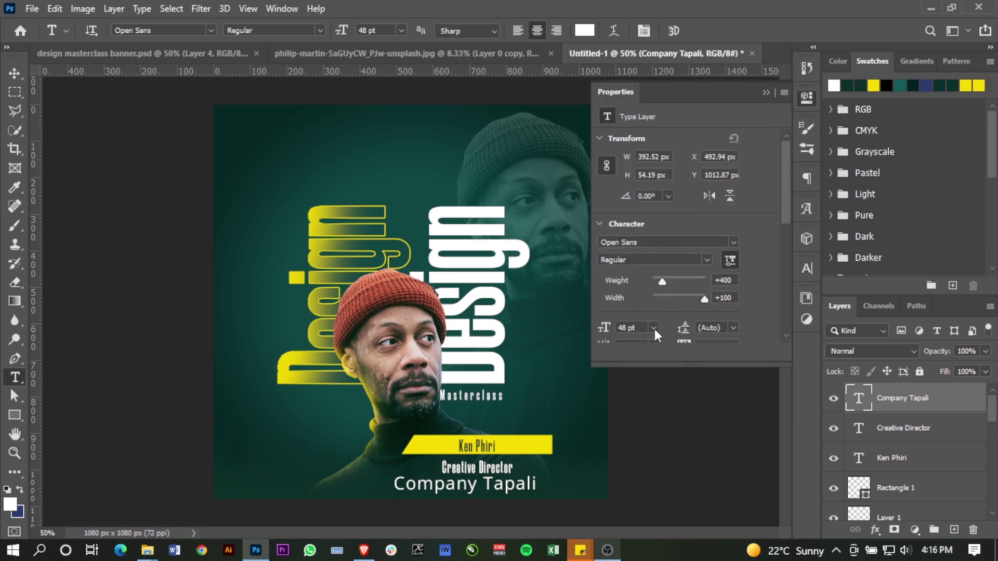
Set the Company Tapali text to 24 pt and move it directly beneath the Creative Director line.
left_click(654, 329)
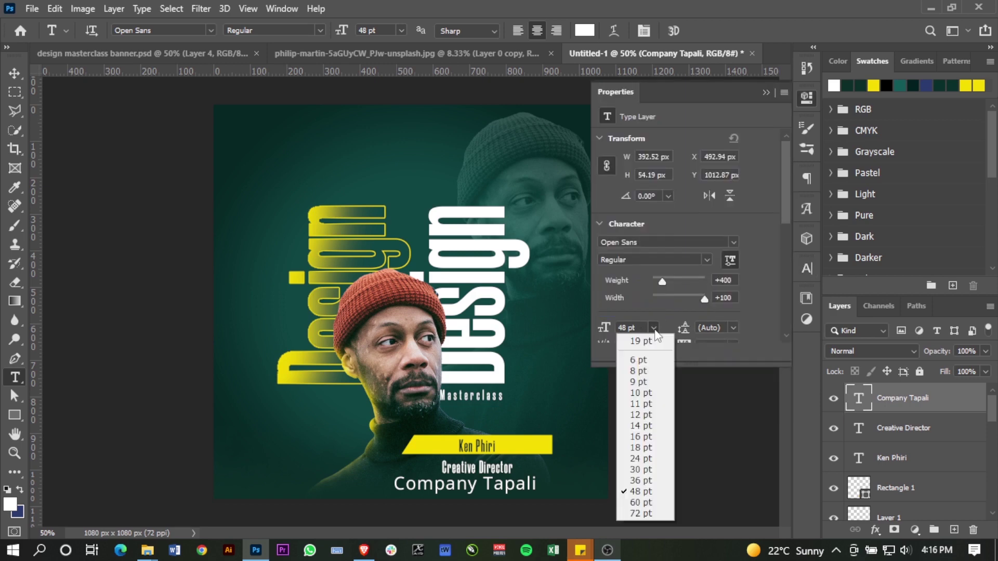
left_click(645, 459)
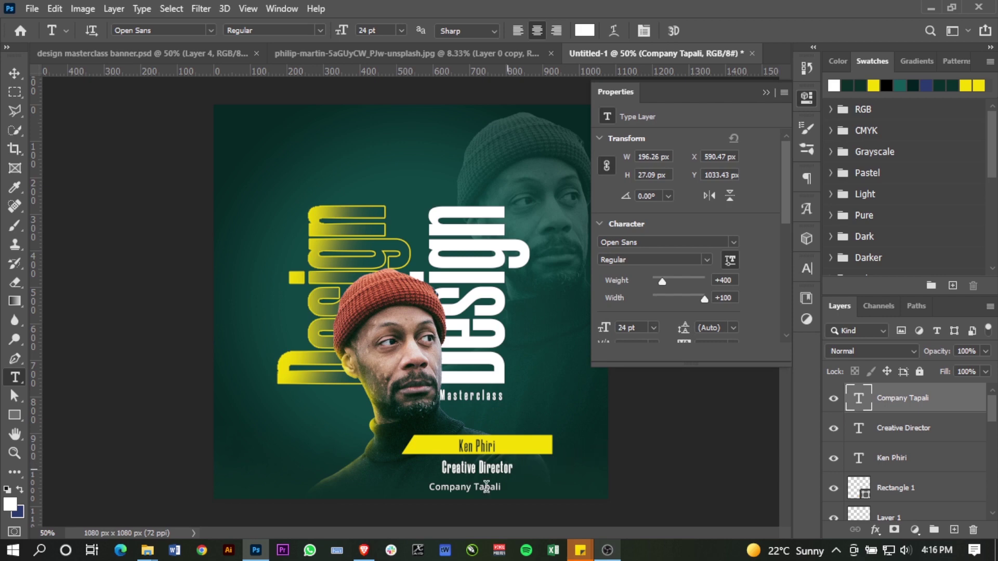
key("v")
left_click_drag(480, 491, 488, 490)
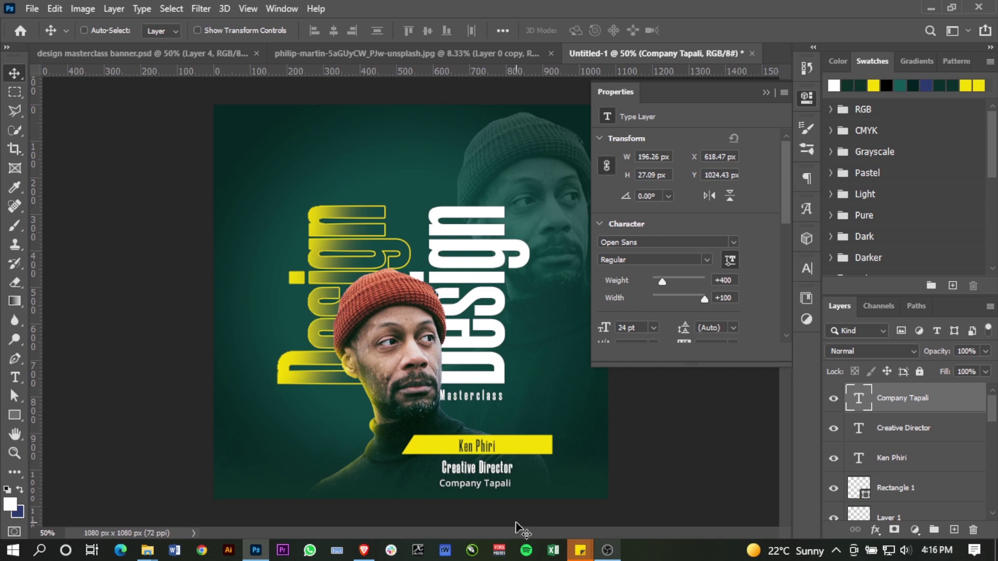
Align the yellow bar and its three text layers by horizontal centres, and nudge the company line up closer to Creative Director.
left_click(914, 489, "shift")
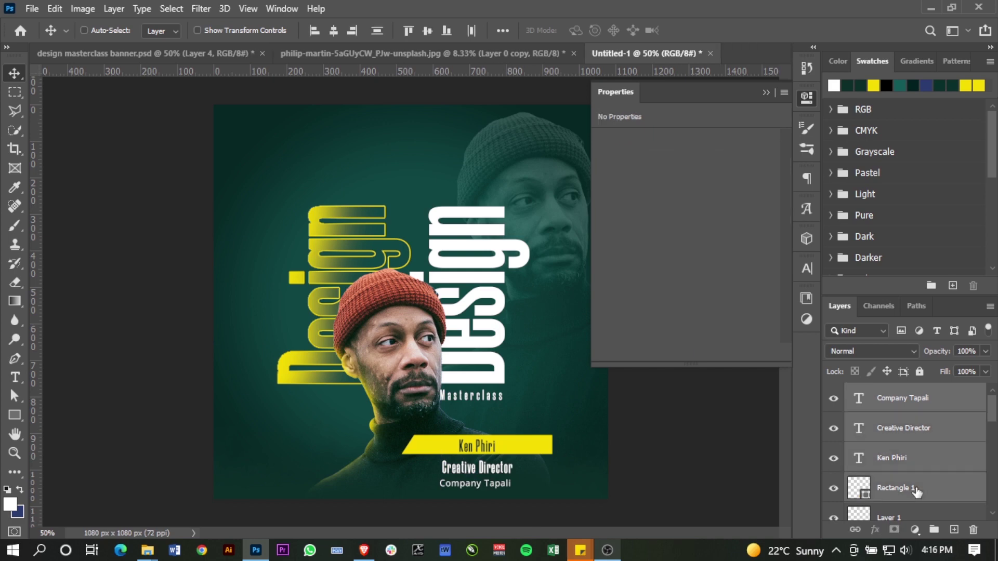
left_click(333, 31)
left_click(896, 410)
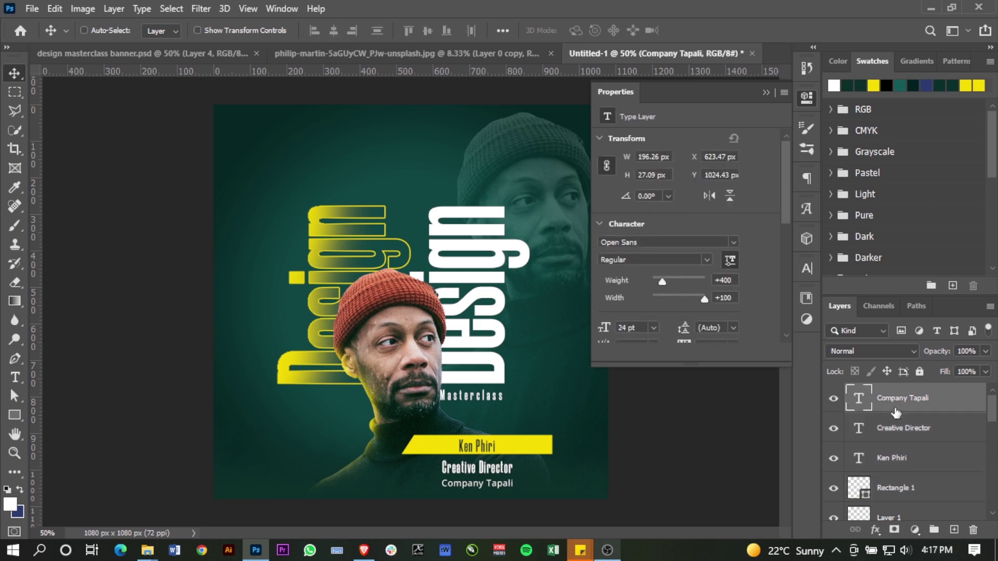
key("Up")
key("Up")
key("Up")
key("Up")
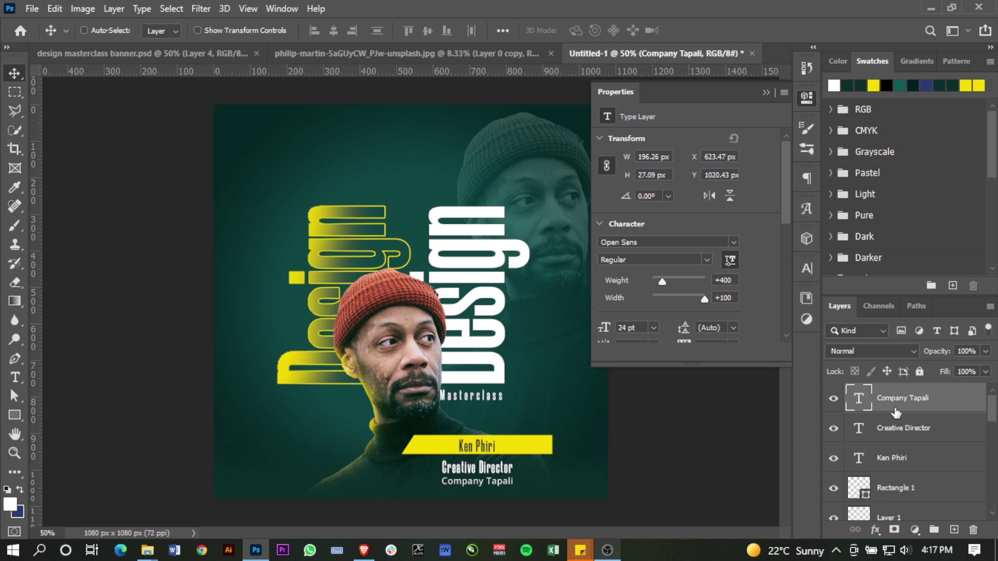
key("Up")
key("Up")
key("Up")
key("Up")
left_click(766, 93)
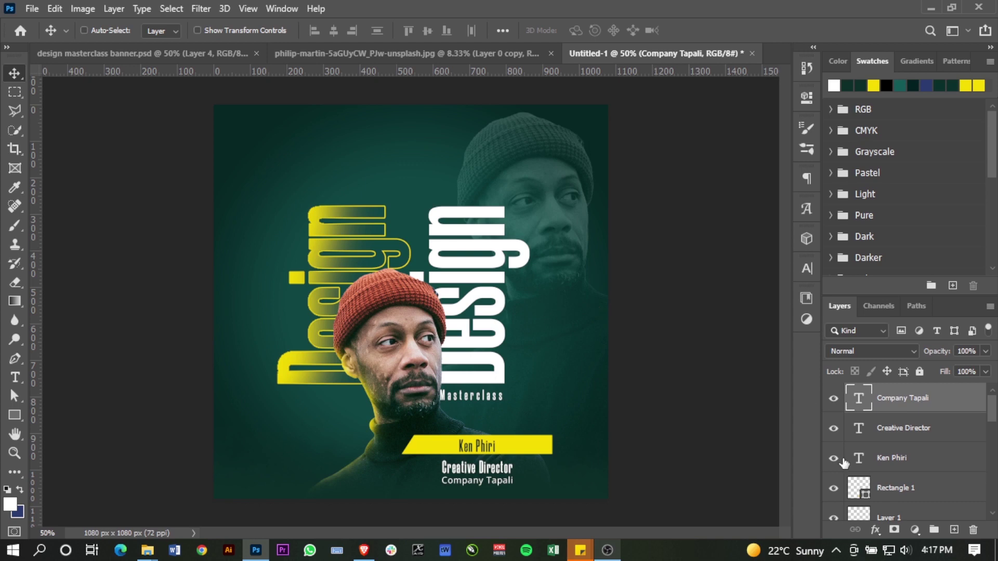
Duplicate the yellow bar and move the copy up near the canvas's upper edge, over the faded portrait.
left_click(892, 499)
key("ctrl+j")
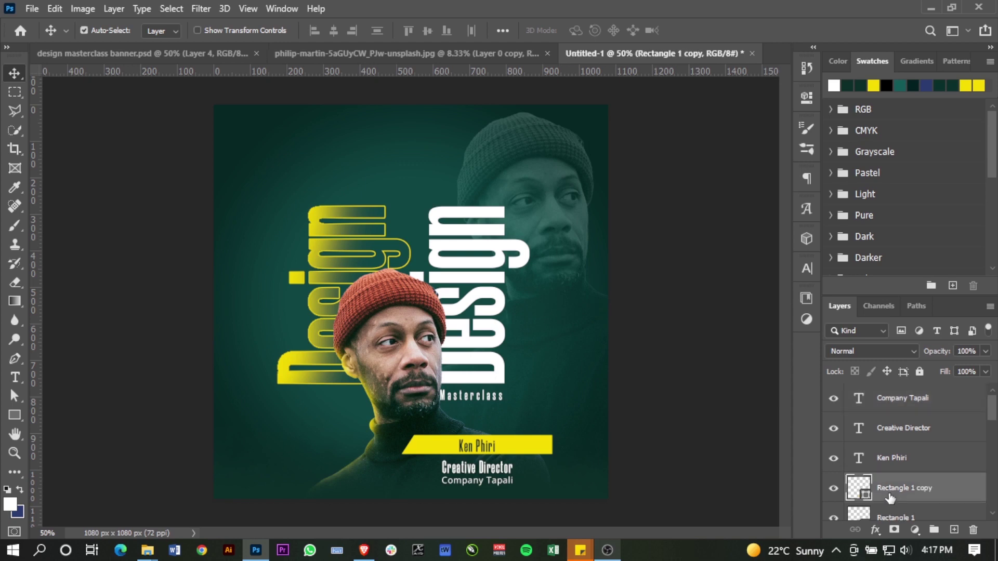
left_click_drag(527, 450, 517, 197)
Rotate the copied bar 90° clockwise and place it running off the canvas's upper edge, flush with the white Design title's right side.
key("ctrl+t")
right_click(516, 178)
left_click(606, 405)
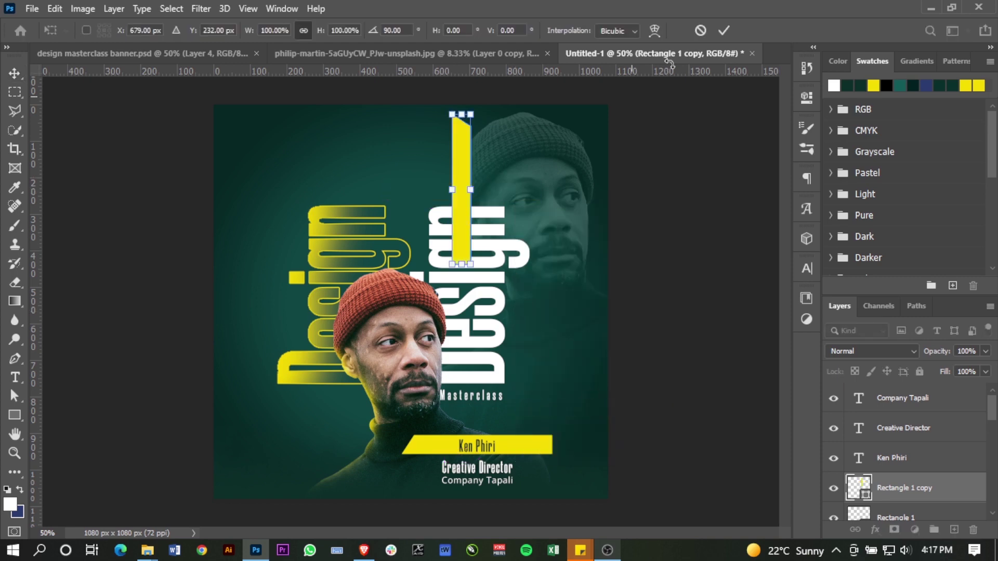
key("Return")
left_click_drag(468, 223, 500, 148)
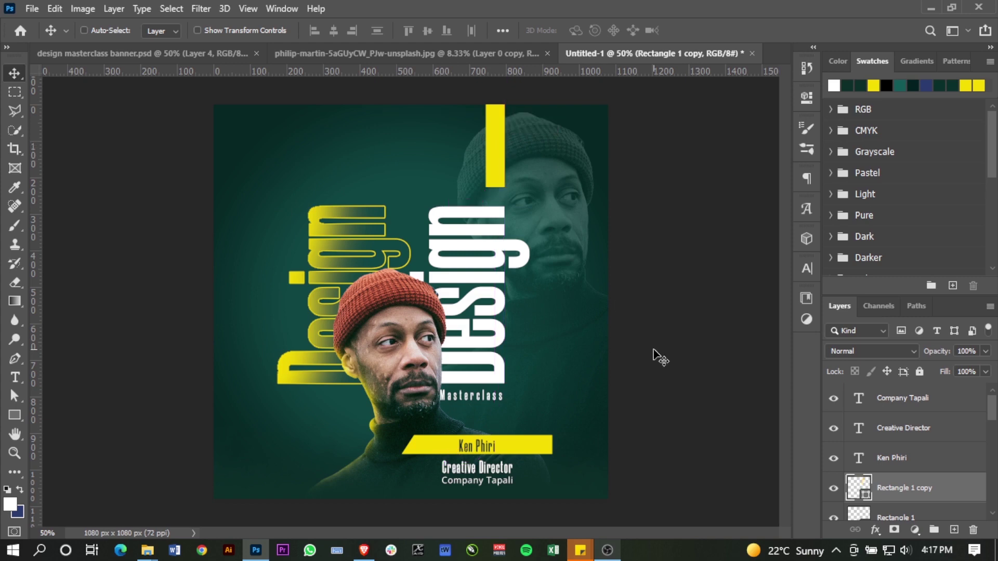
Add a two-line white text layer reading "15th" and "jan" to the right of the white Design title.
key("t")
left_click(553, 326)
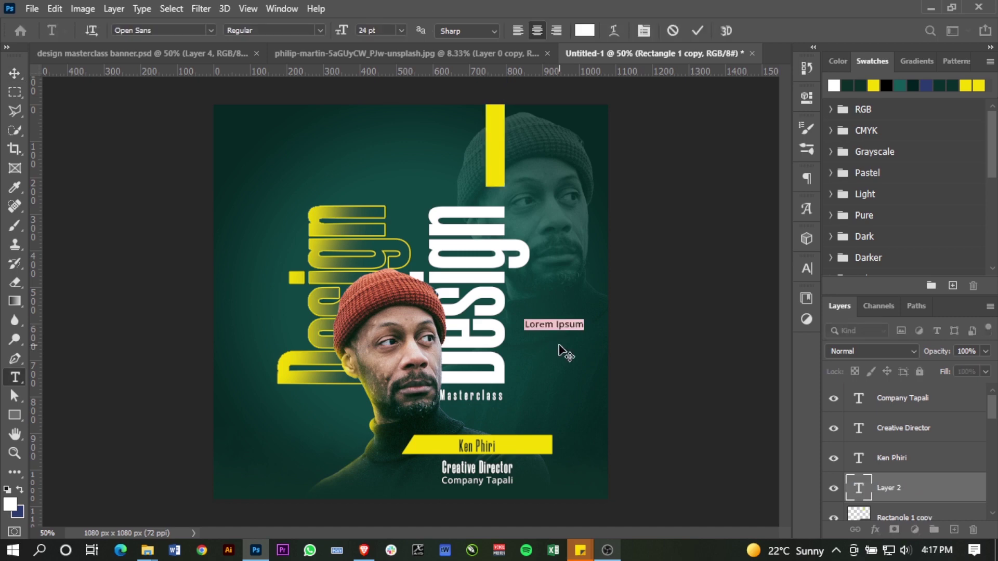
type("15th ")
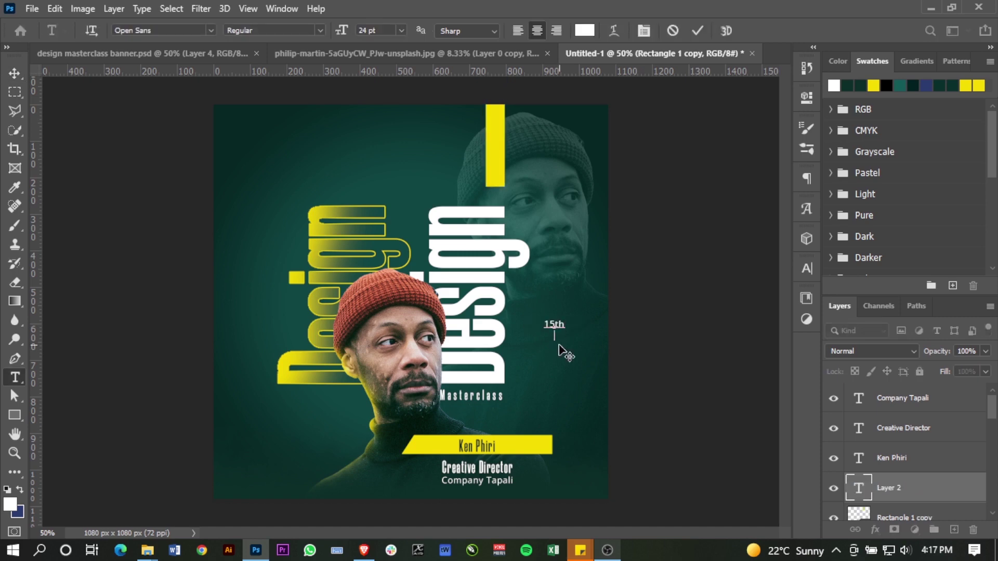
type("jan")
left_click(722, 241)
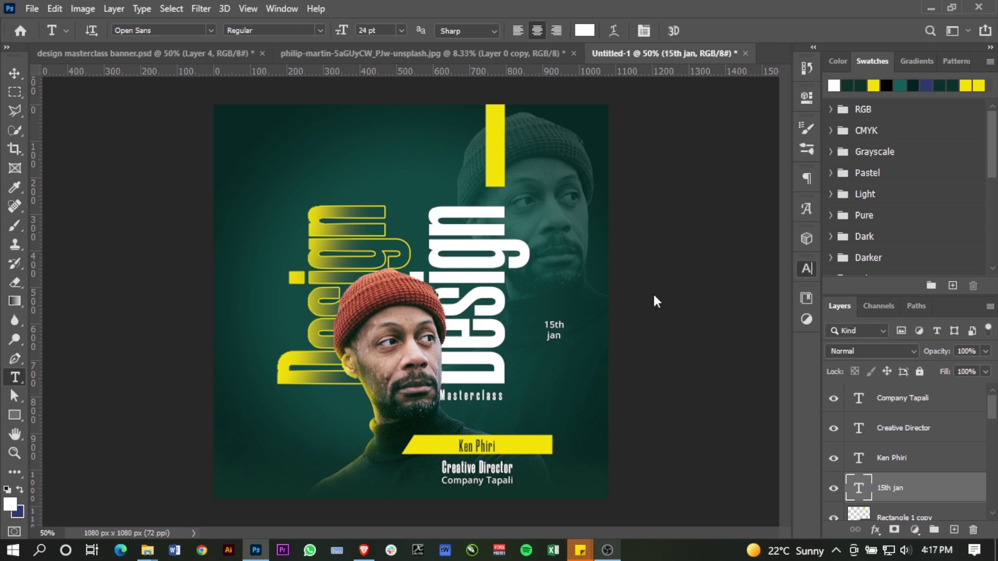
Change the date text's font to Montserrat ExtraBold.
left_click(807, 269)
left_click(682, 289)
type("mont")
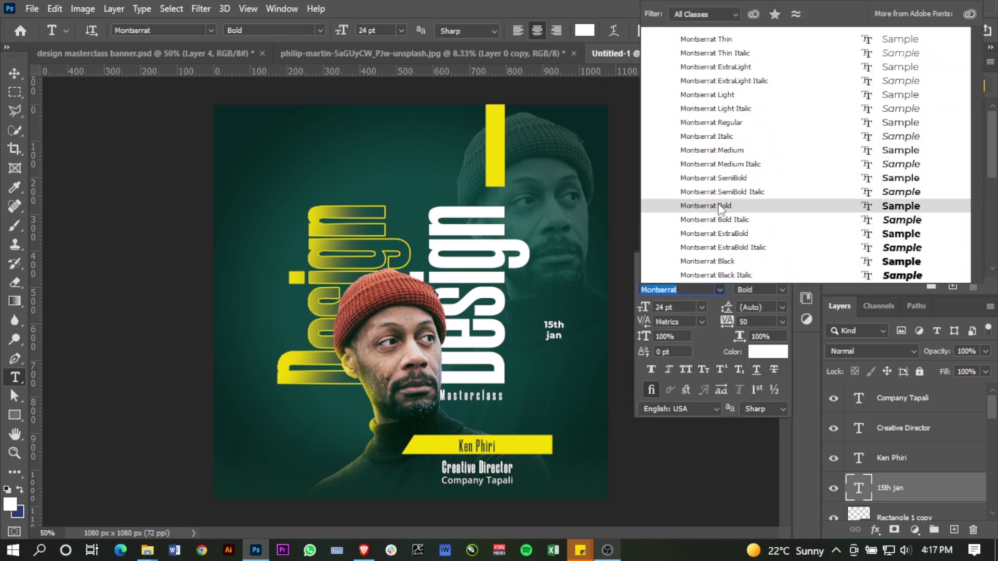
left_click(719, 233)
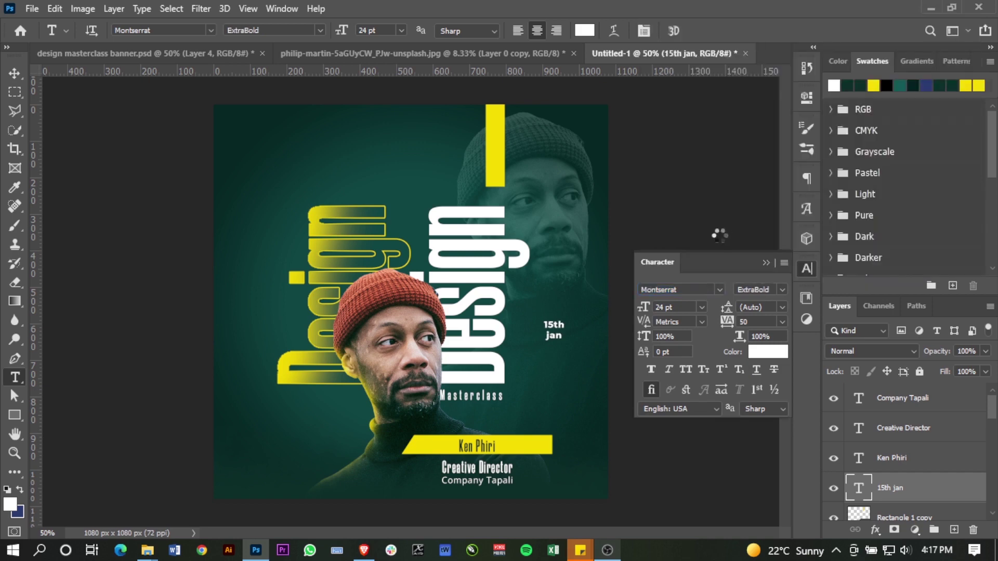
Set the date text in all caps at 36 pt and shift it slightly closer to the white Design title.
left_click(687, 370)
left_click(701, 308)
left_click(688, 471)
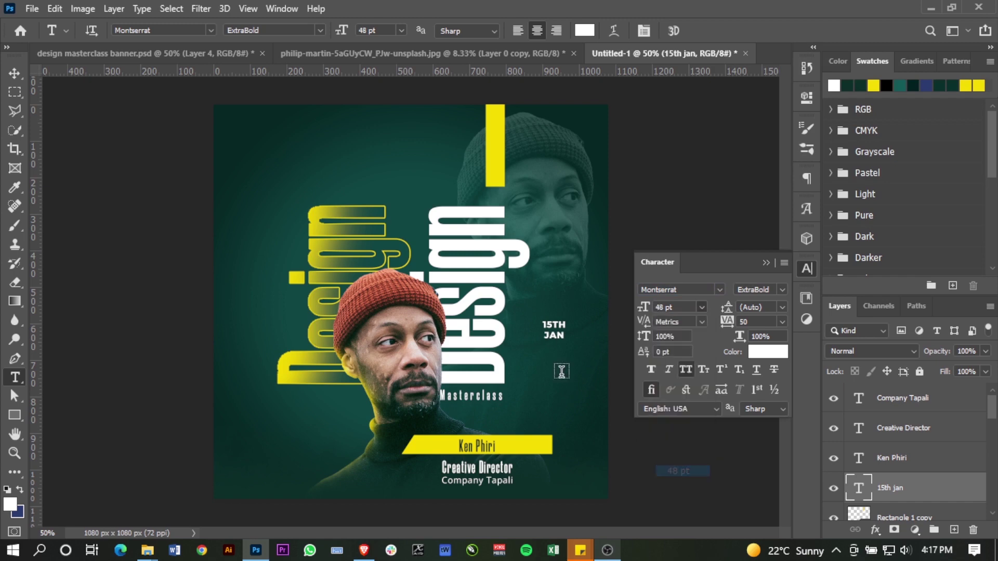
left_click(701, 308)
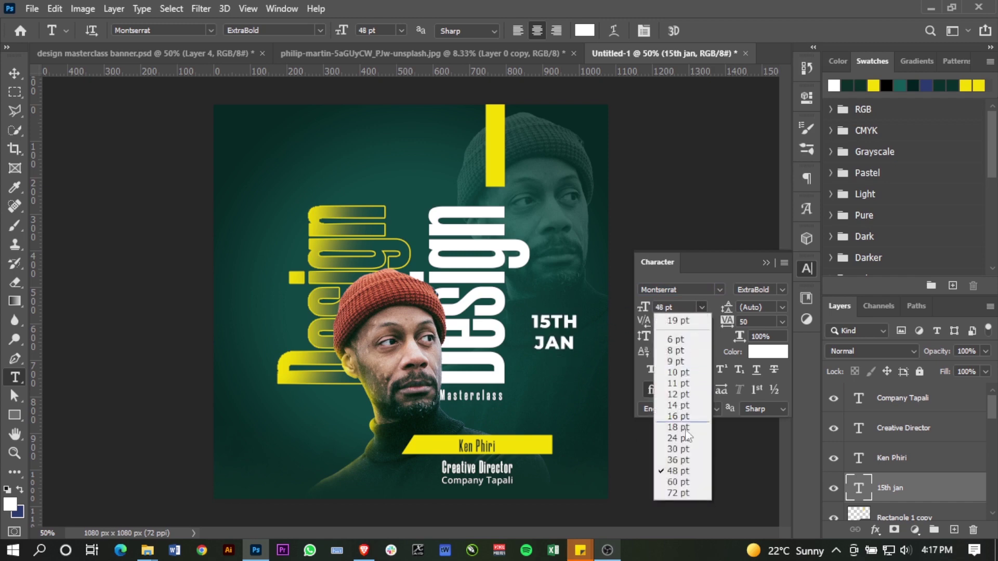
left_click(679, 459)
key("v")
left_click_drag(572, 341, 563, 339)
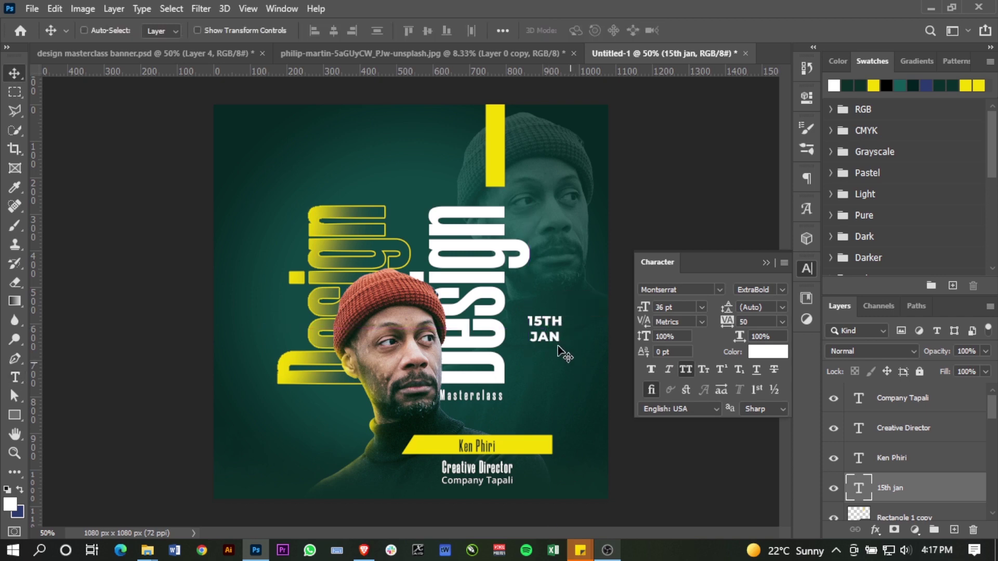
Tighten the date text's leading to 36 pt.
left_click(767, 307)
type("41")
key("Return")
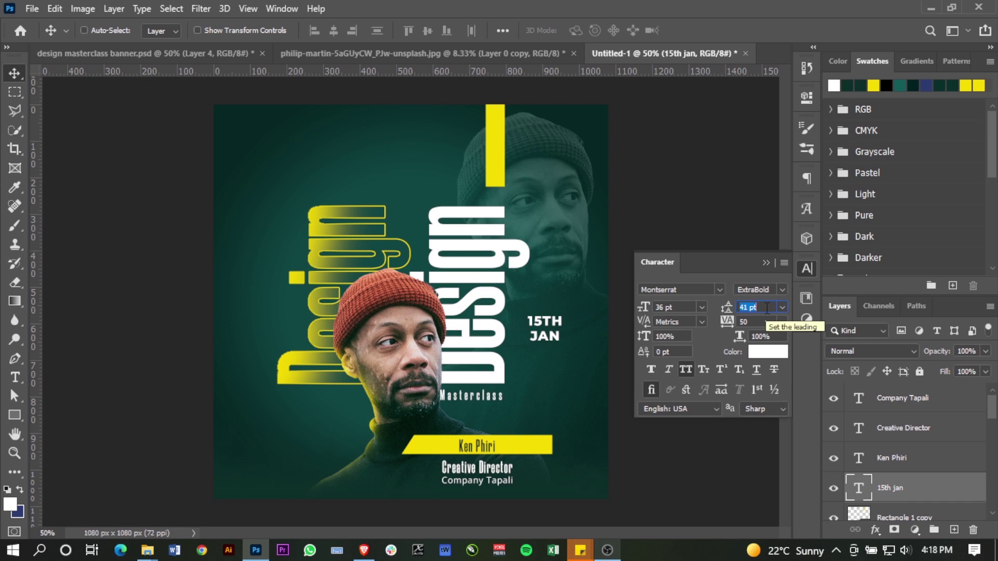
key("Down")
key("Down")
key("Down")
key("Down")
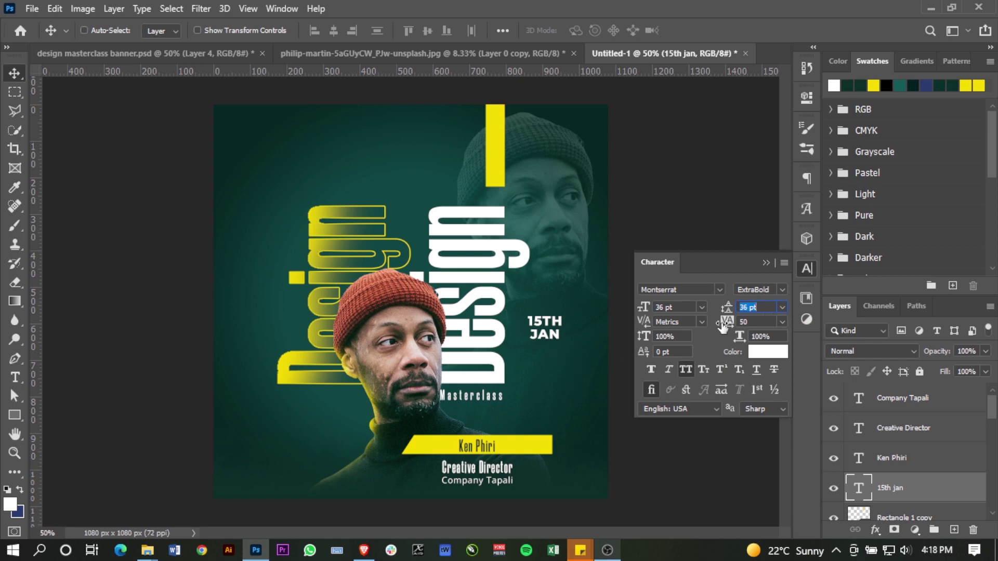
key("Return")
Add a separate text layer reading "2PM" below the date.
key("t")
left_click(562, 393)
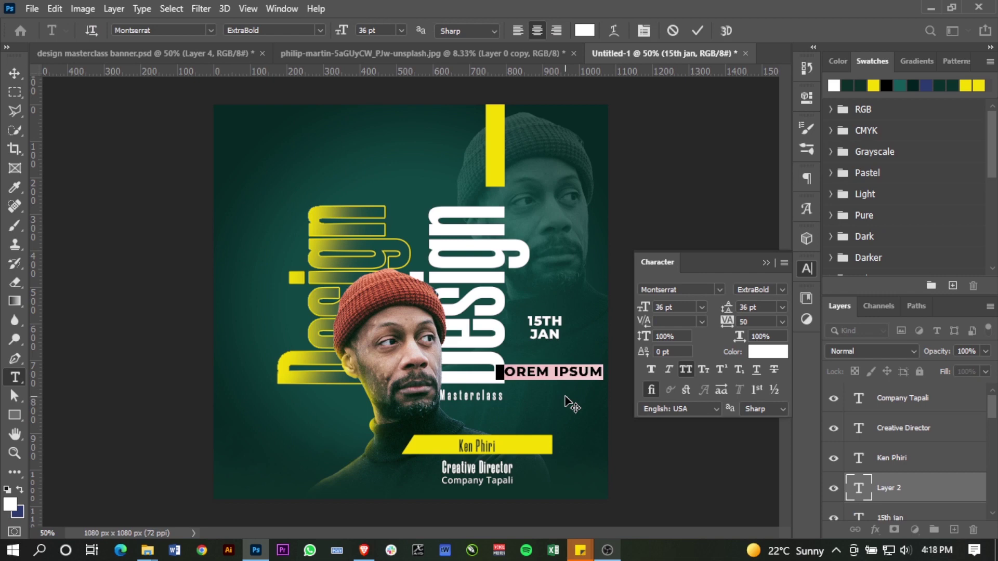
type("2")
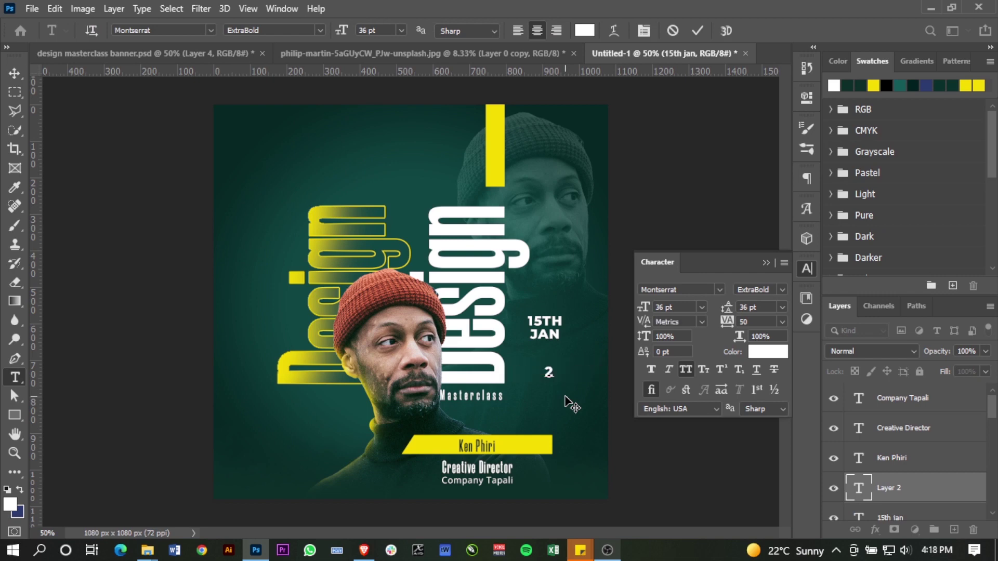
type("PM")
key("ctrl+Return")
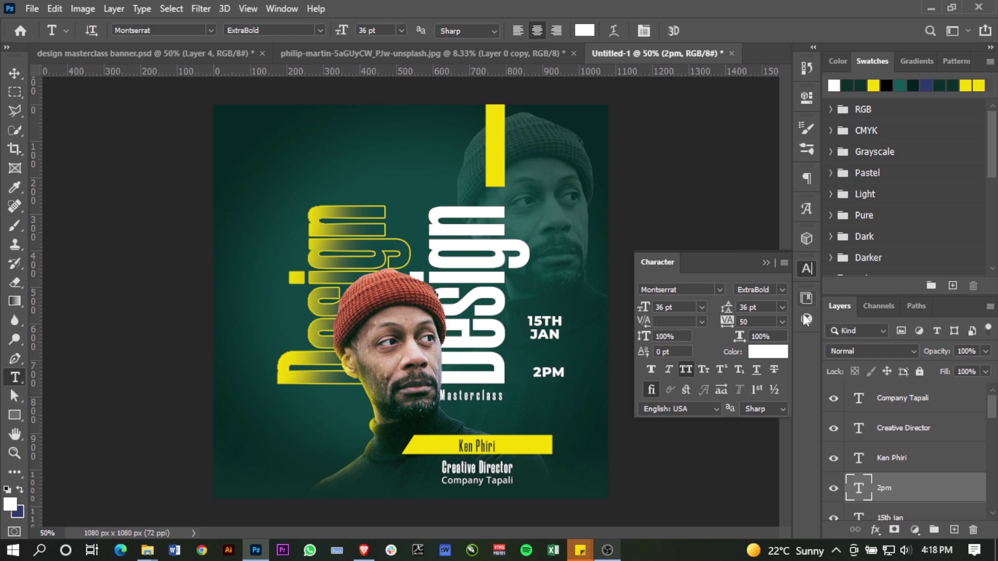
Restyle the 2PM text in yellow Montserrat Regular and place it directly under JAN.
left_click(869, 85)
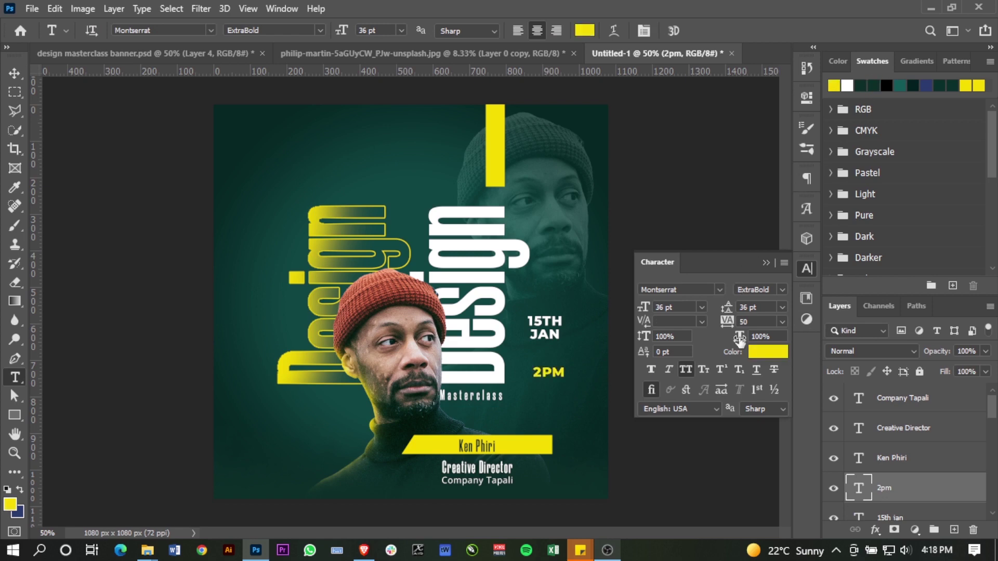
left_click(782, 291)
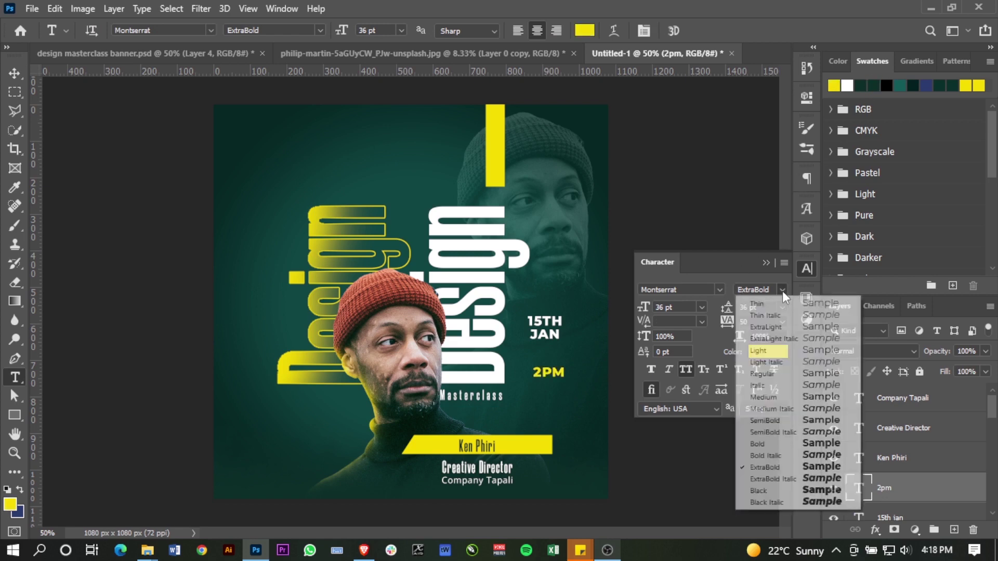
left_click(765, 374)
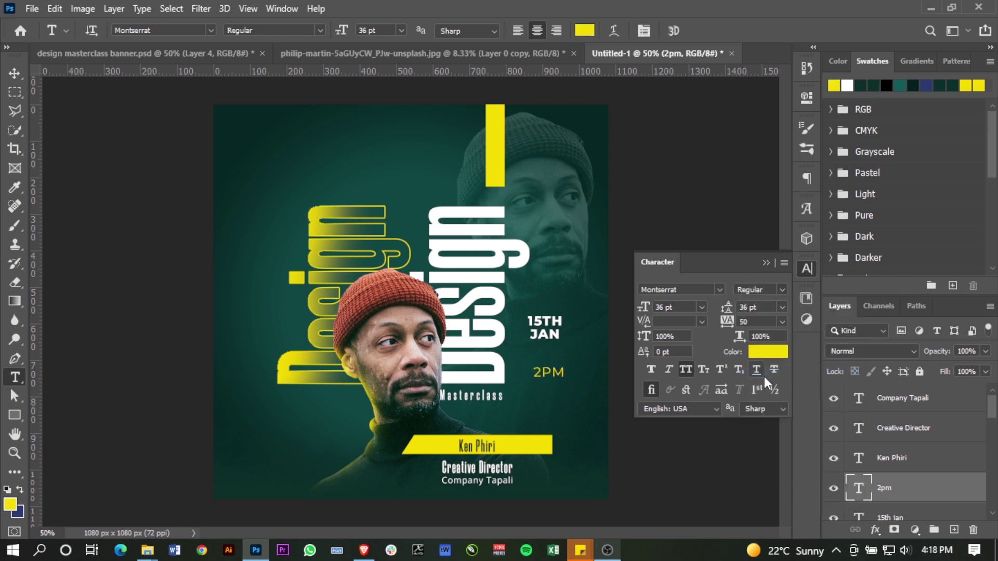
key("v")
left_click_drag(553, 390, 542, 349)
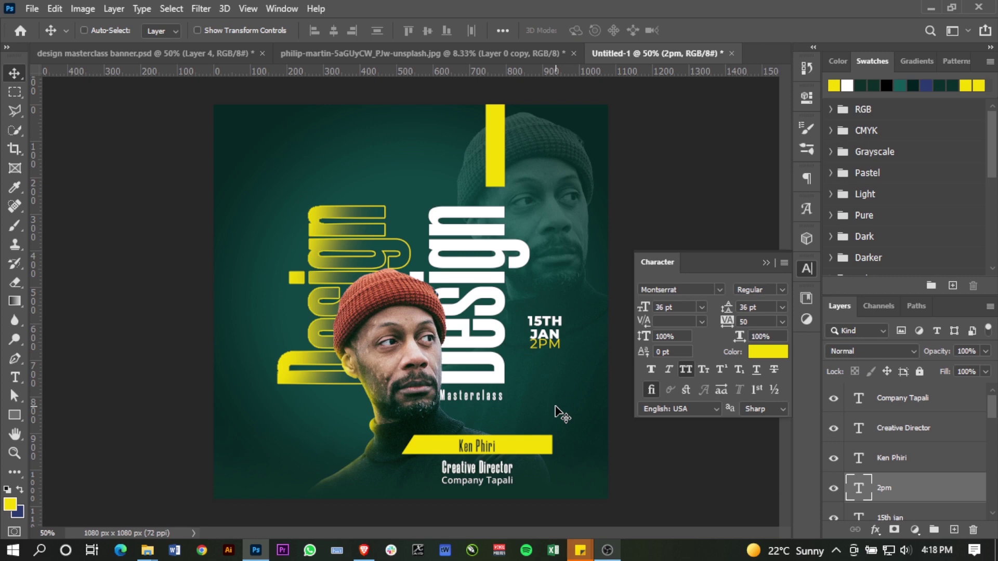
Add a yellow text layer reading "ONLINE" below the time and set its size to 18 pt.
key("t")
left_click(540, 375)
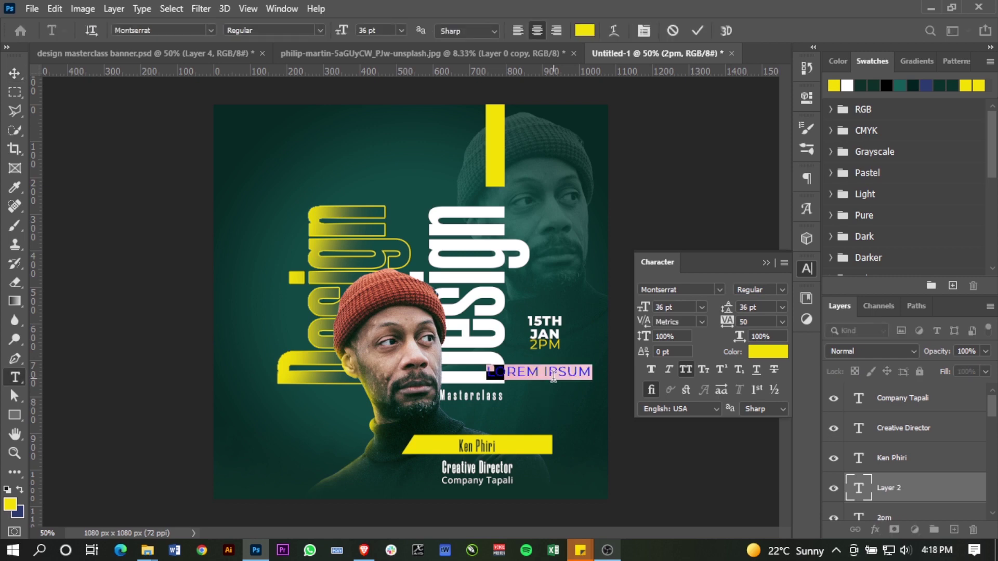
type("online")
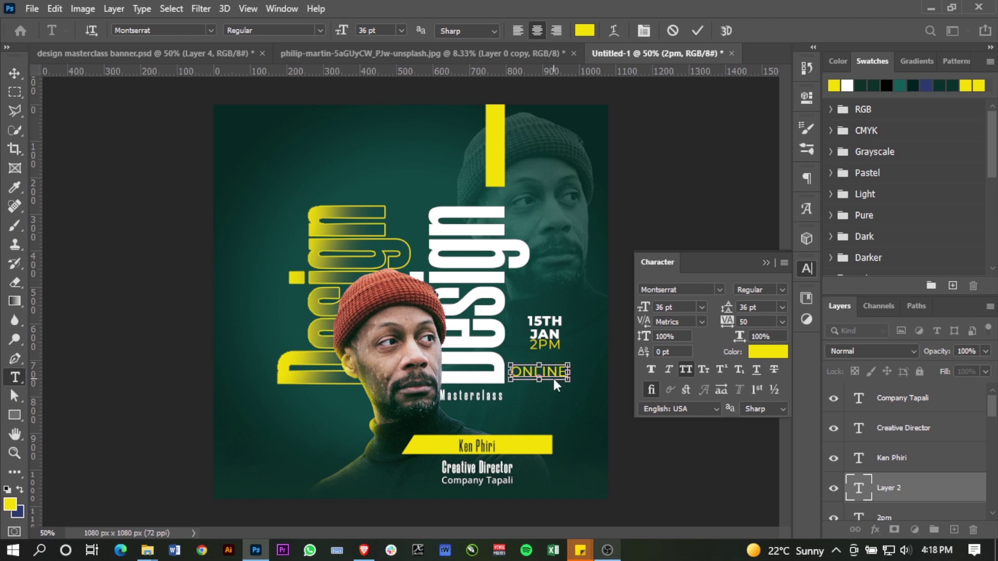
key("ctrl+Return")
left_click(703, 307)
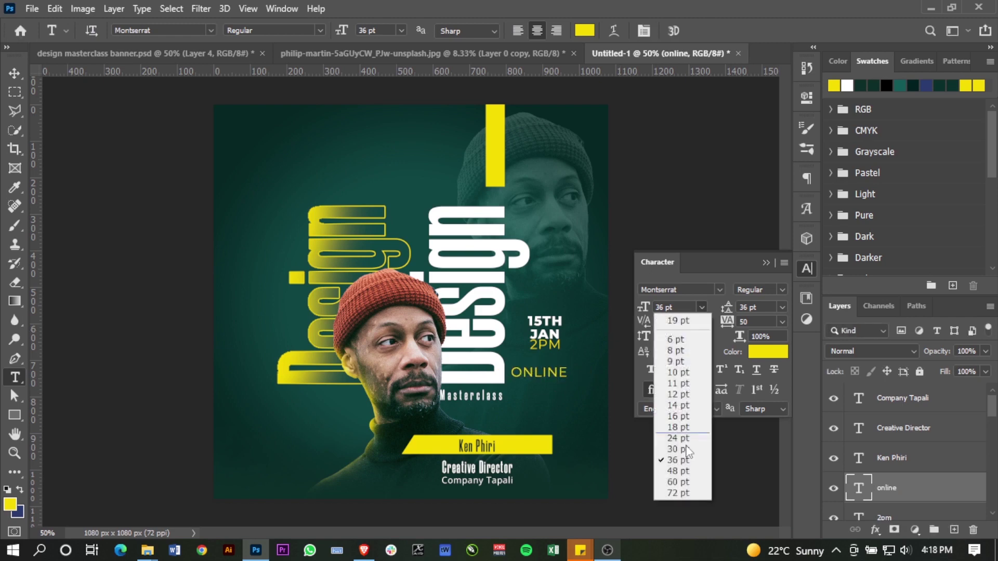
left_click(679, 427)
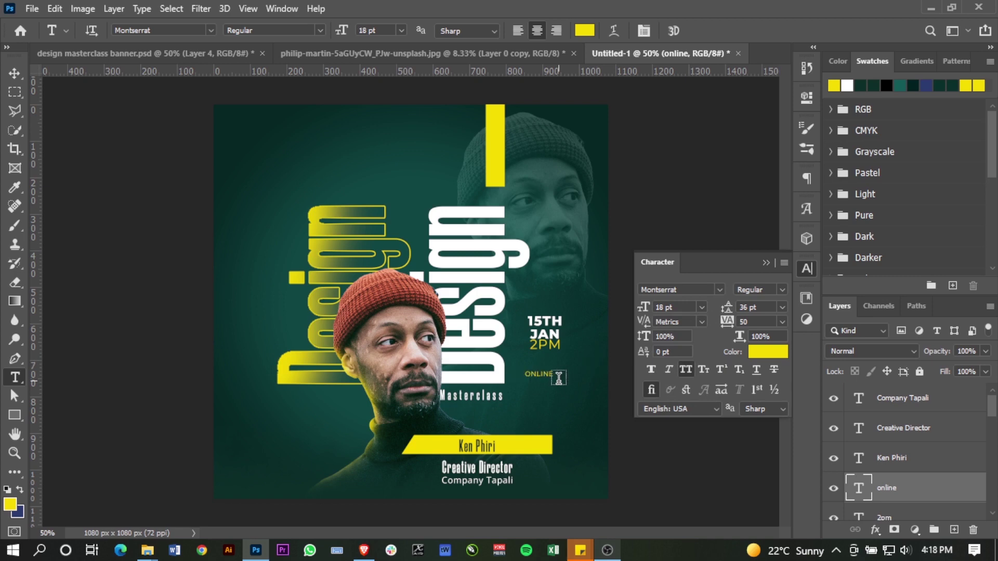
Move the ONLINE text up so it sits directly beneath 2PM.
left_click(551, 358, "ctrl+space")
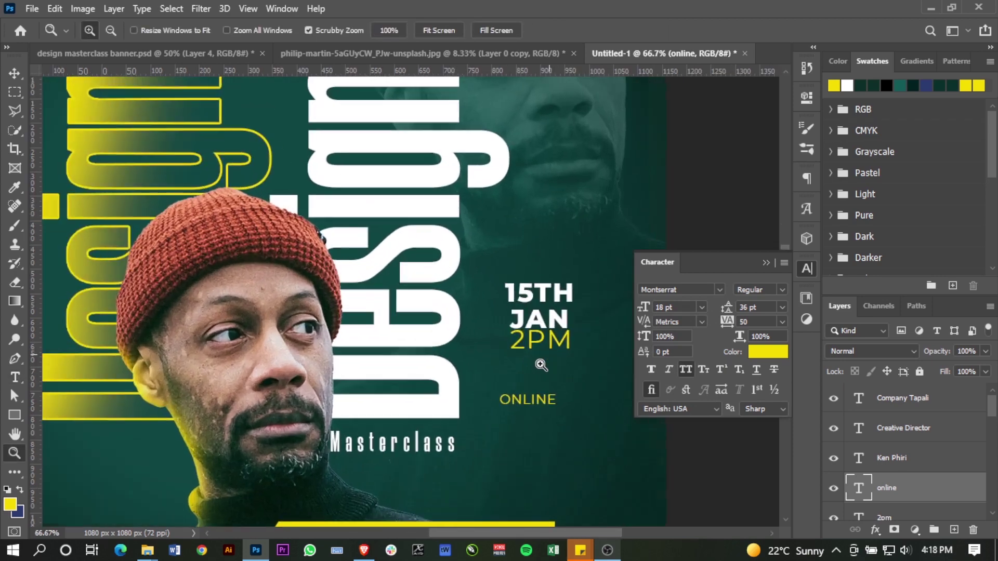
left_click(541, 361, "ctrl+space")
left_click(540, 365, "ctrl+space")
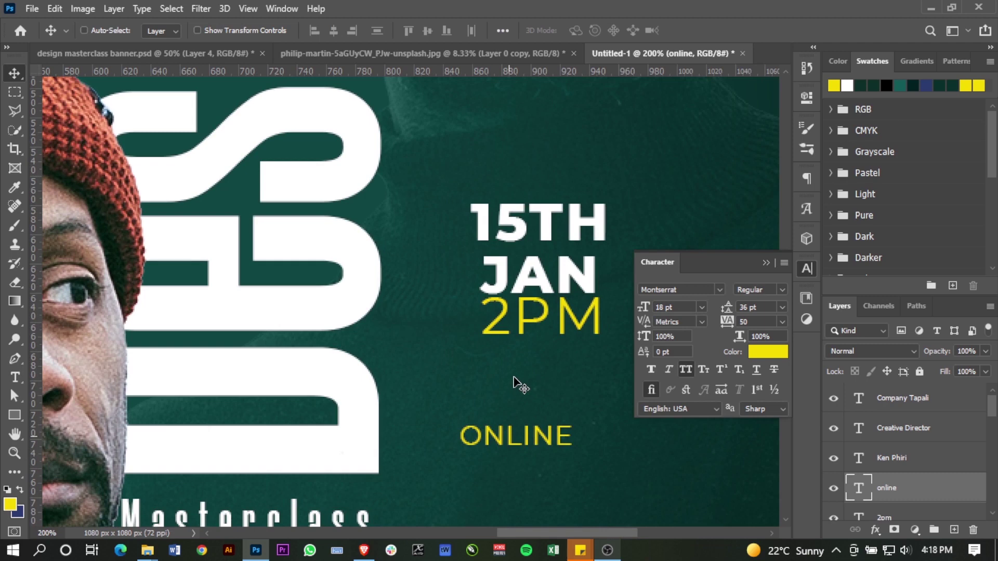
left_click_drag(506, 442, 525, 357)
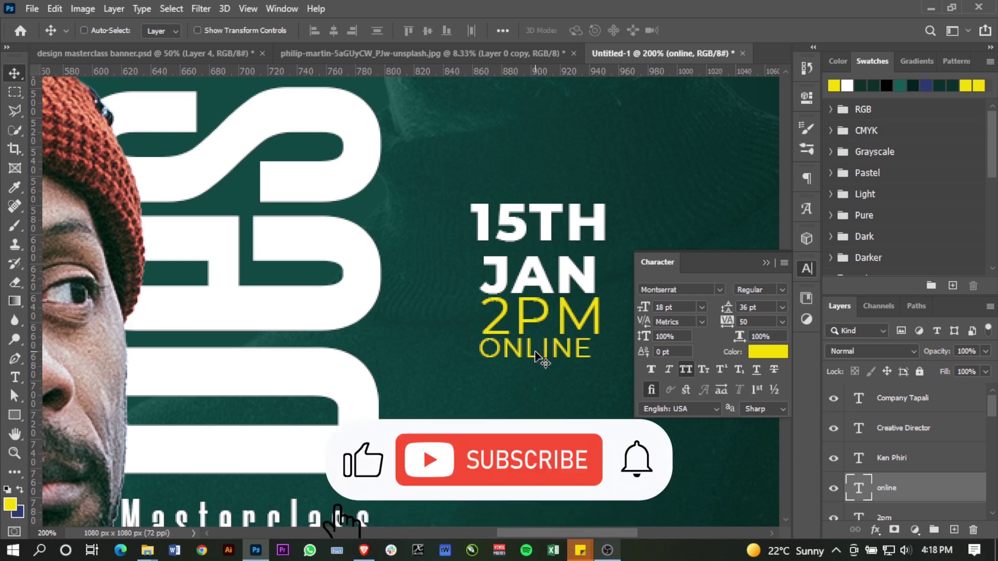
Try widening JAN to match 15TH by raising its tracking to 110.
key("t")
left_click_drag(479, 275, 602, 278)
left_click(757, 322)
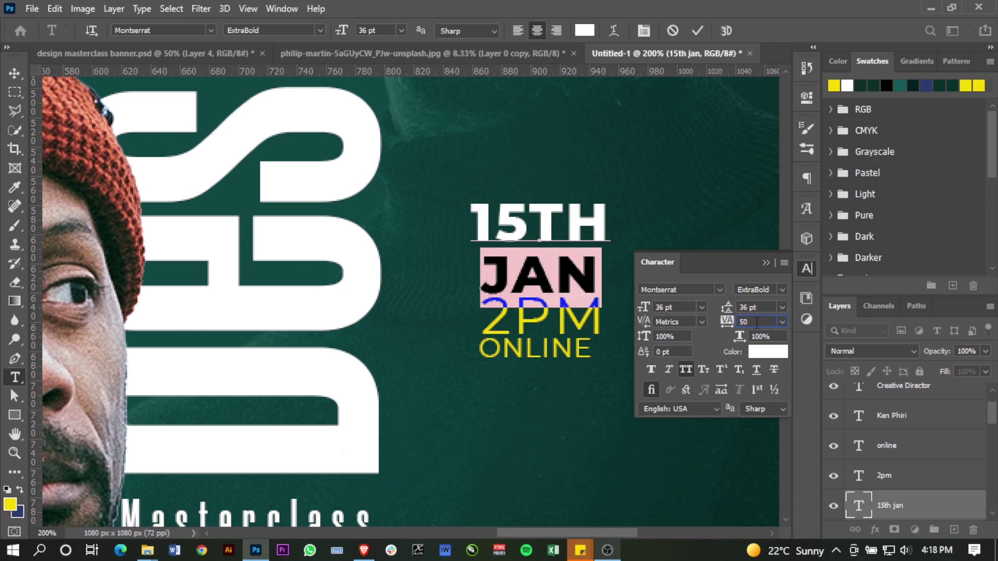
key("Up")
key("Up")
key("Up")
key("Up")
key("Up")
key("Up")
key("Up")
key("Up")
key("Down")
key("Down")
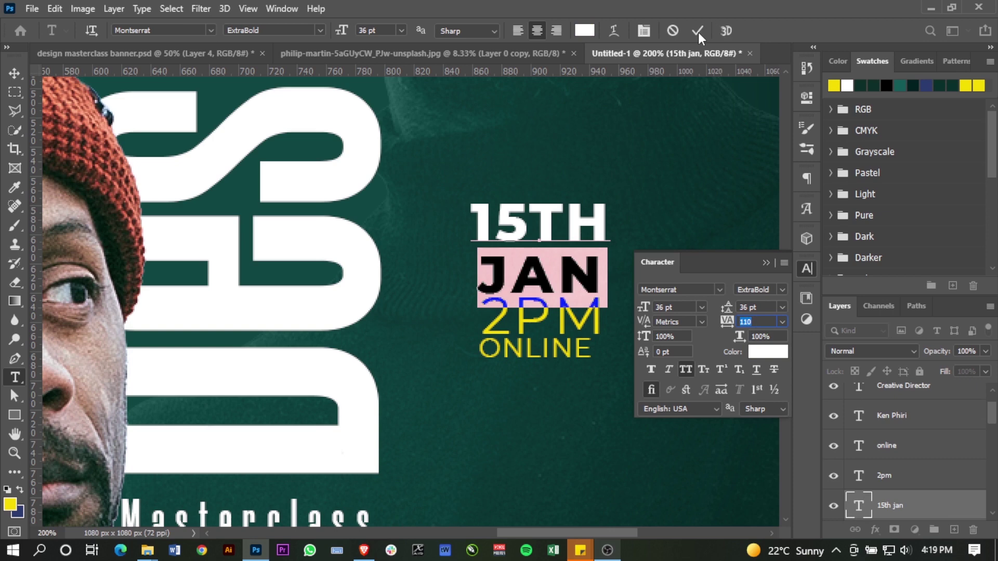
Reset the whole date text's tracking to 0 and set the tracking of JAN alone to 60.
left_click(782, 322)
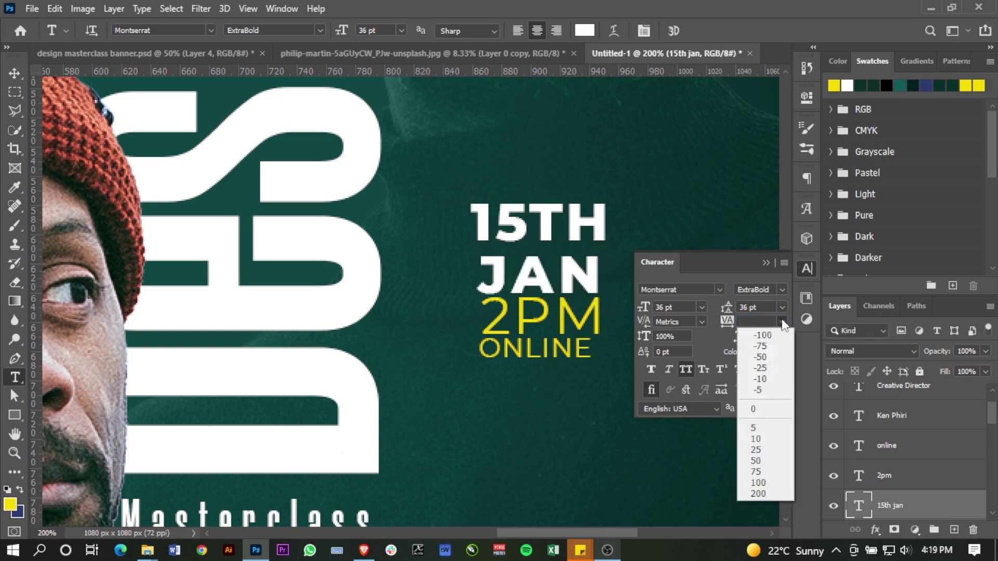
left_click(766, 410)
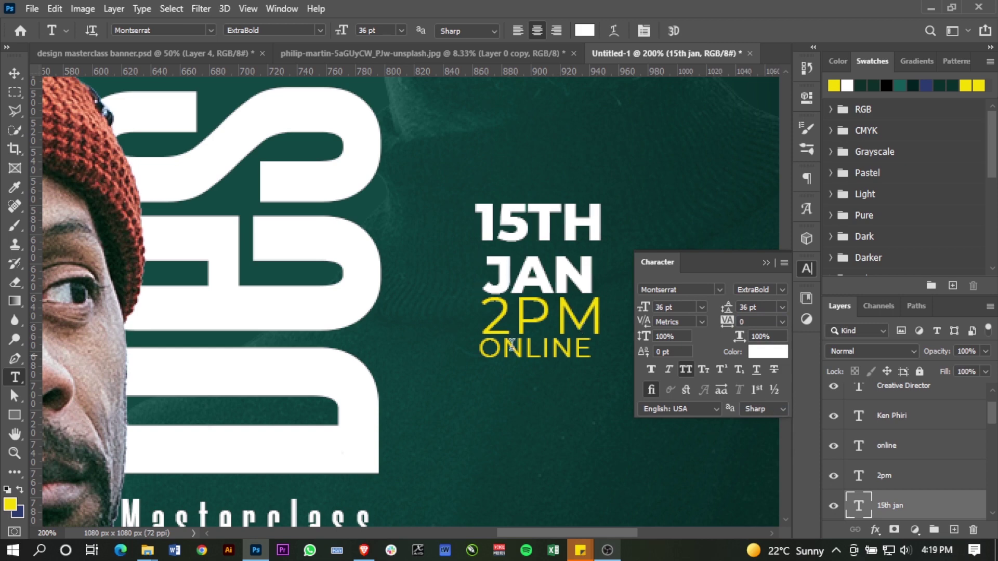
left_click_drag(485, 274, 588, 274)
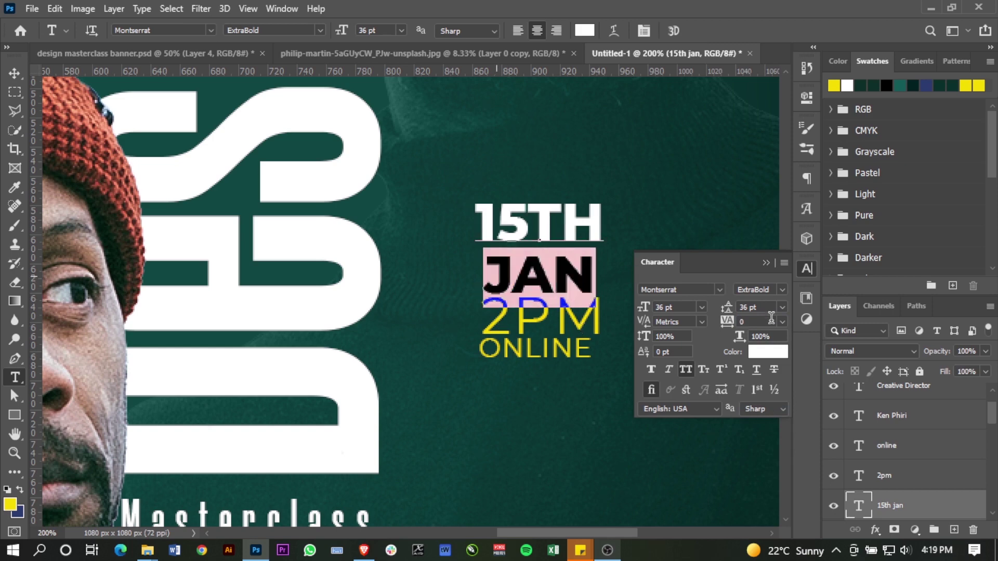
left_click(753, 325)
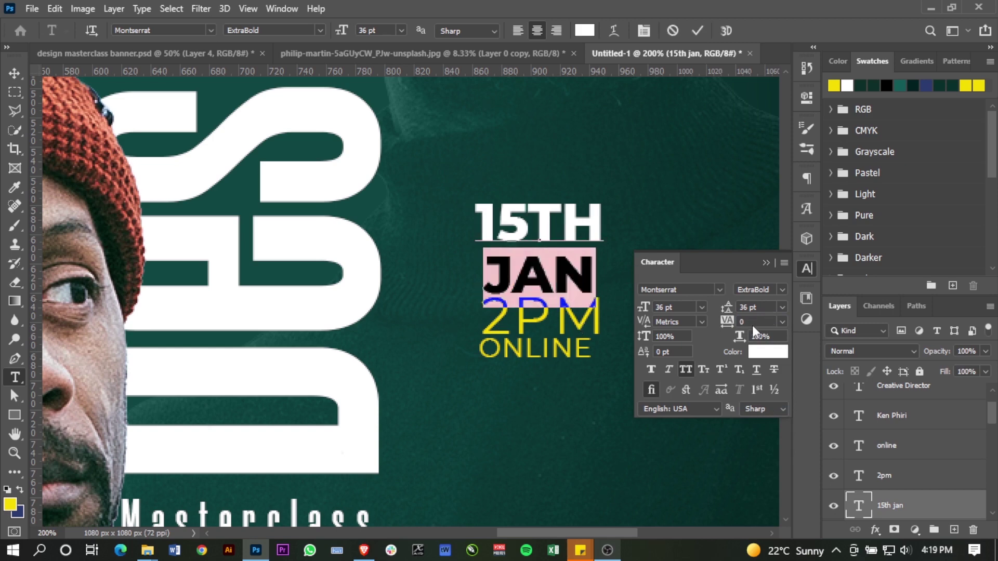
type("60")
key("Return")
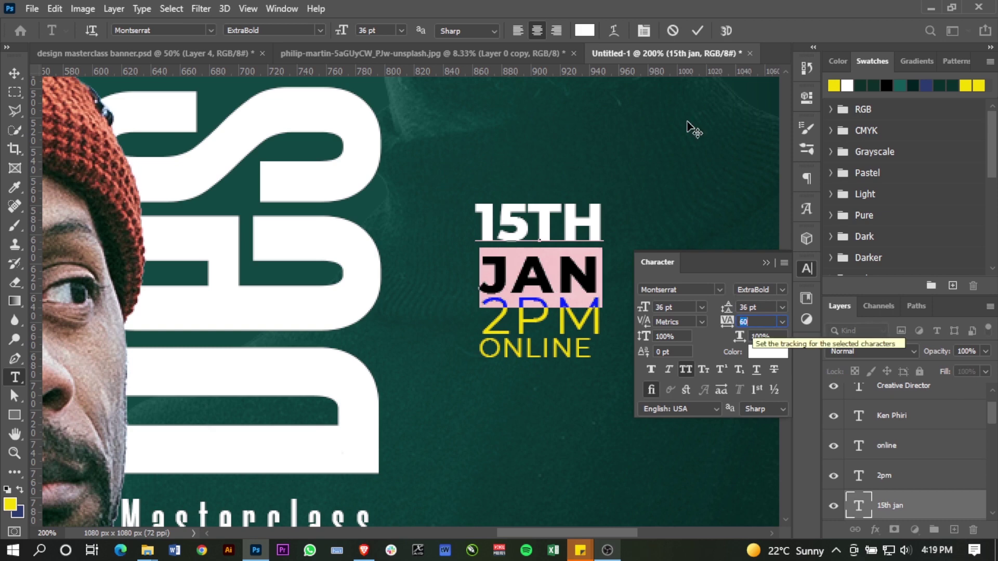
left_click(697, 30)
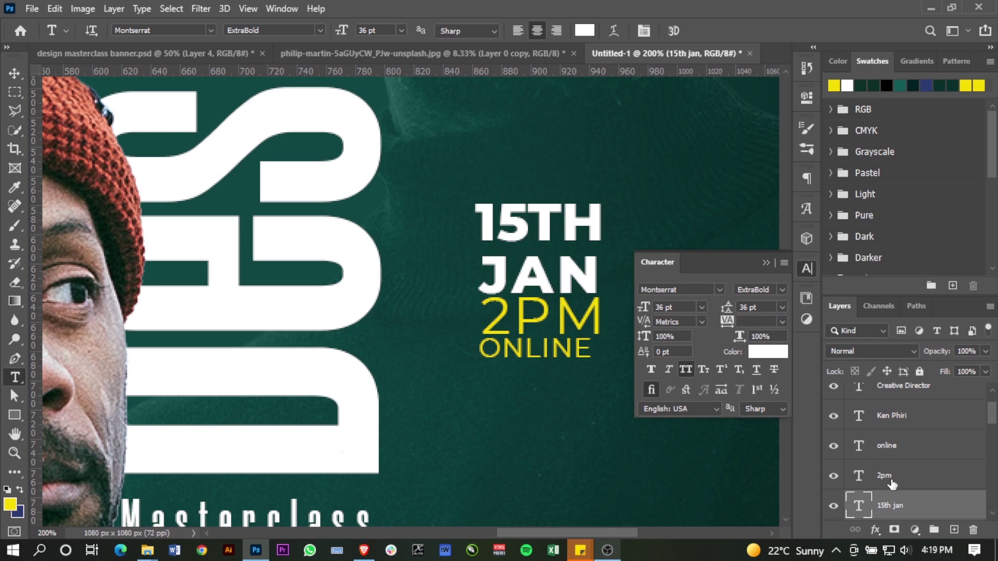
Set the 2PM text's tracking to 0.
left_click(892, 483)
left_click(782, 322)
left_click(763, 410)
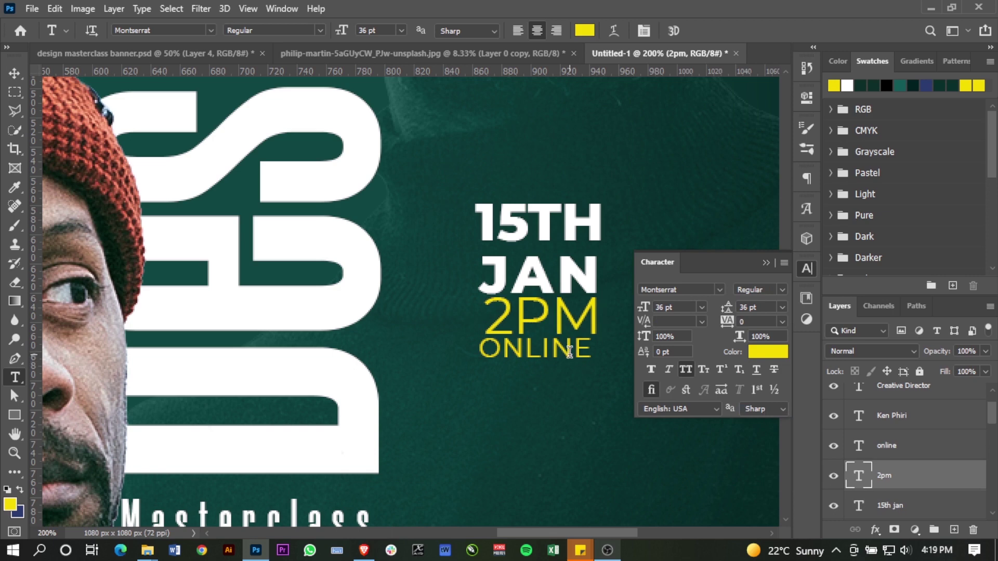
Scale the ONLINE text up proportionally to about 105% so its width matches the lines above.
key("alt+]")
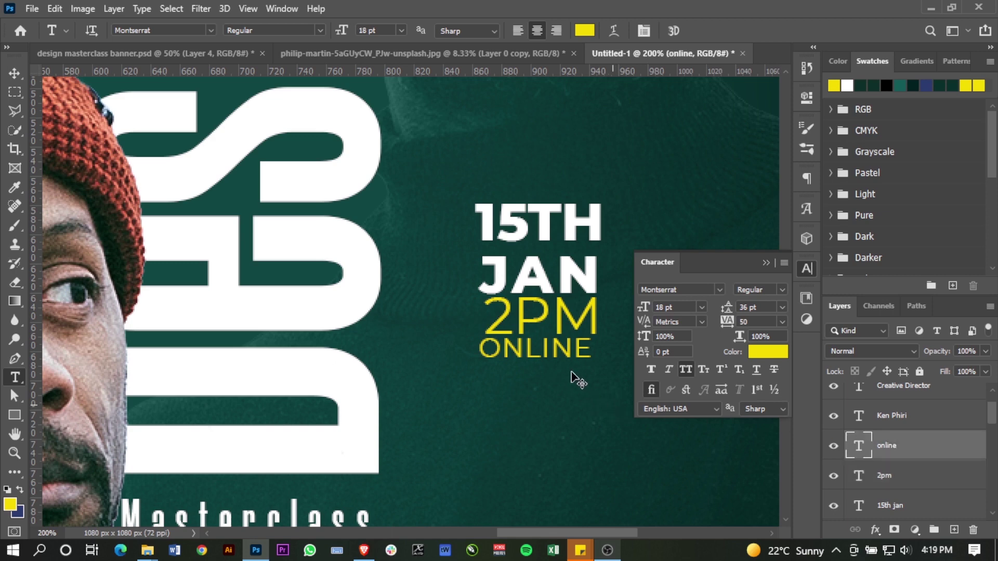
key("ctrl+t")
left_click_drag(593, 360, 595, 365)
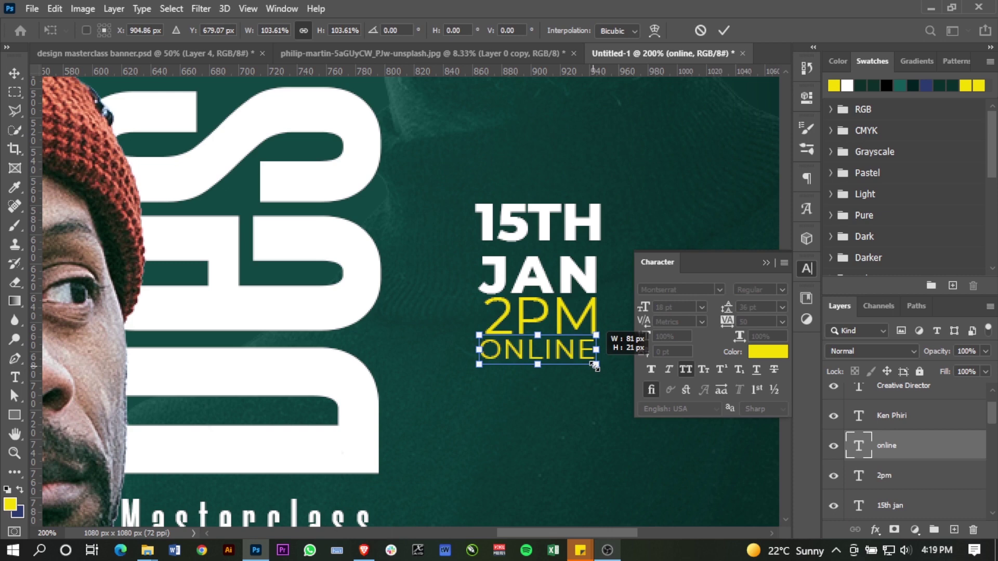
left_click_drag(595, 366, 596, 366)
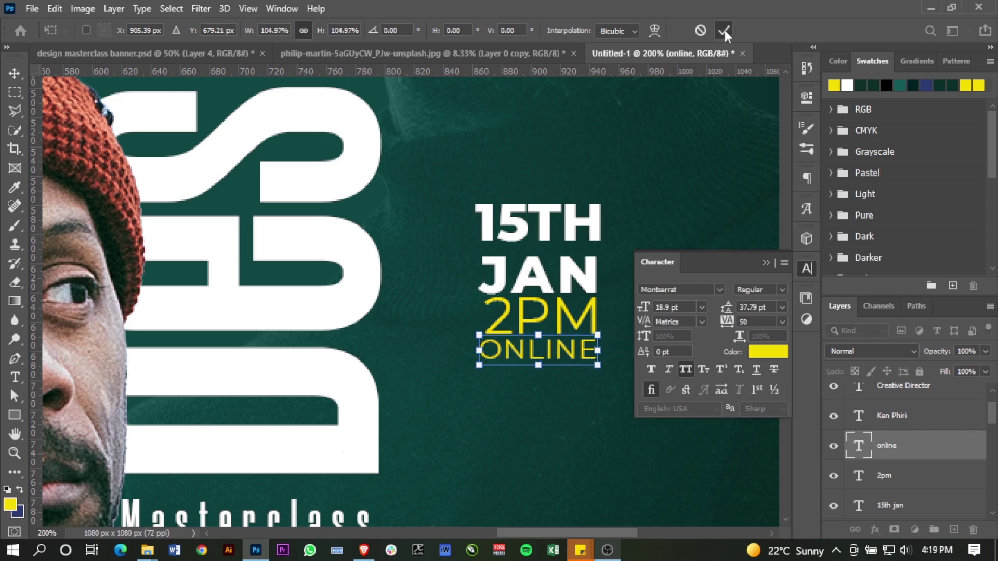
left_click(724, 30)
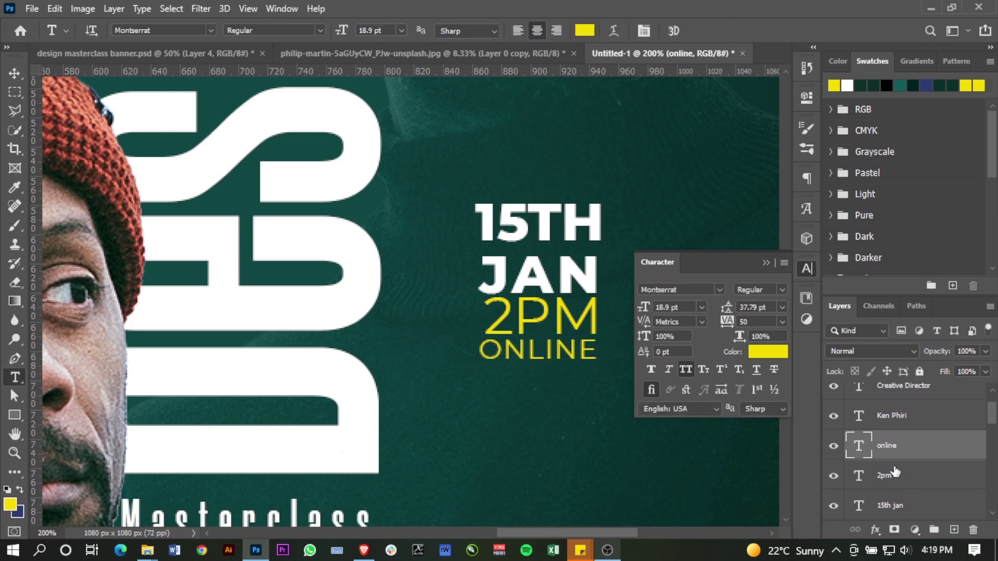
Align the date, 2PM and ONLINE text layers by their horizontal centers.
left_click(894, 504, "shift")
key("v")
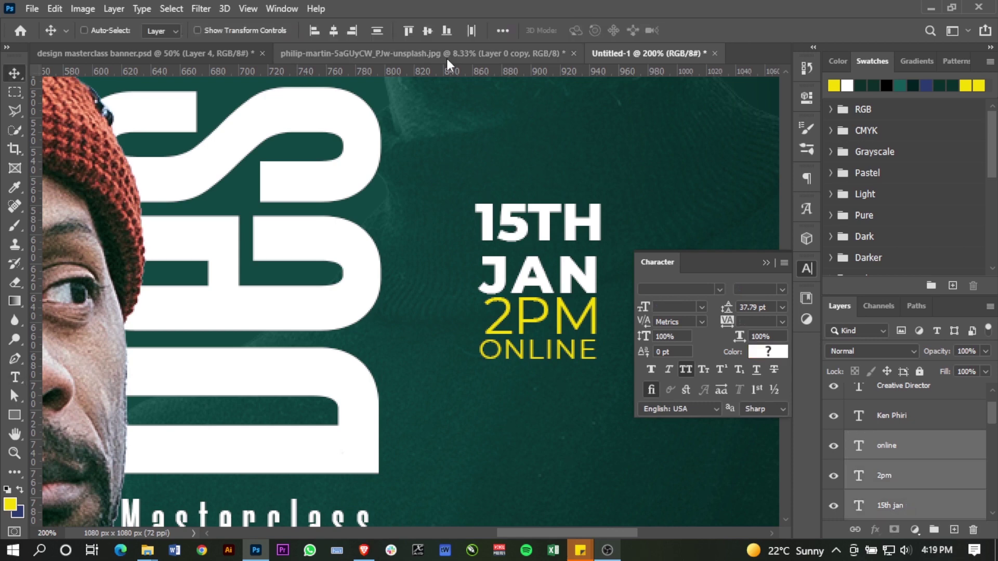
left_click(333, 31)
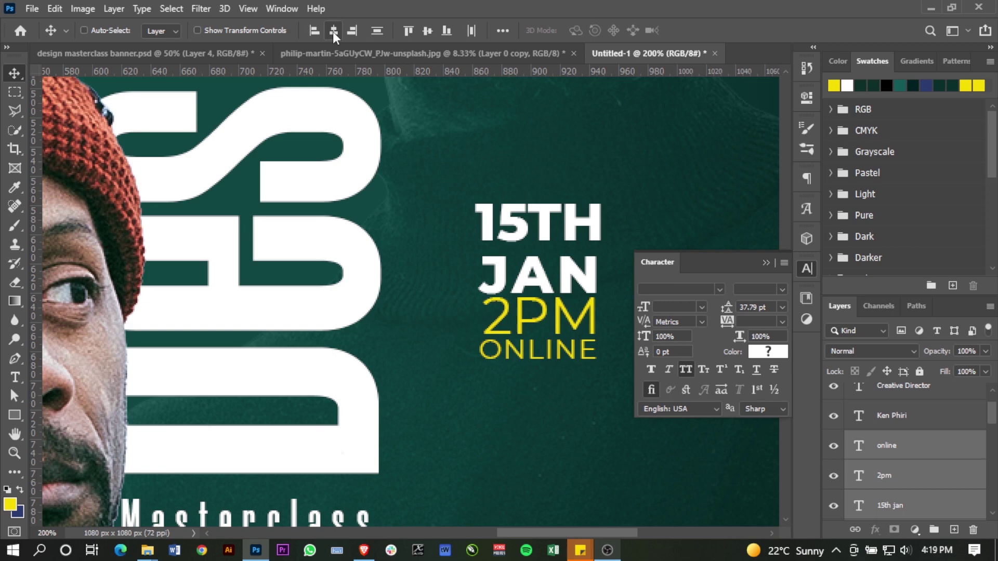
Nudge the 2PM and ONLINE layers down a few pixels together to open a gap below JAN.
left_click(892, 479)
left_click(895, 462, "ctrl")
key("Down")
key("Down")
key("Down")
key("Down")
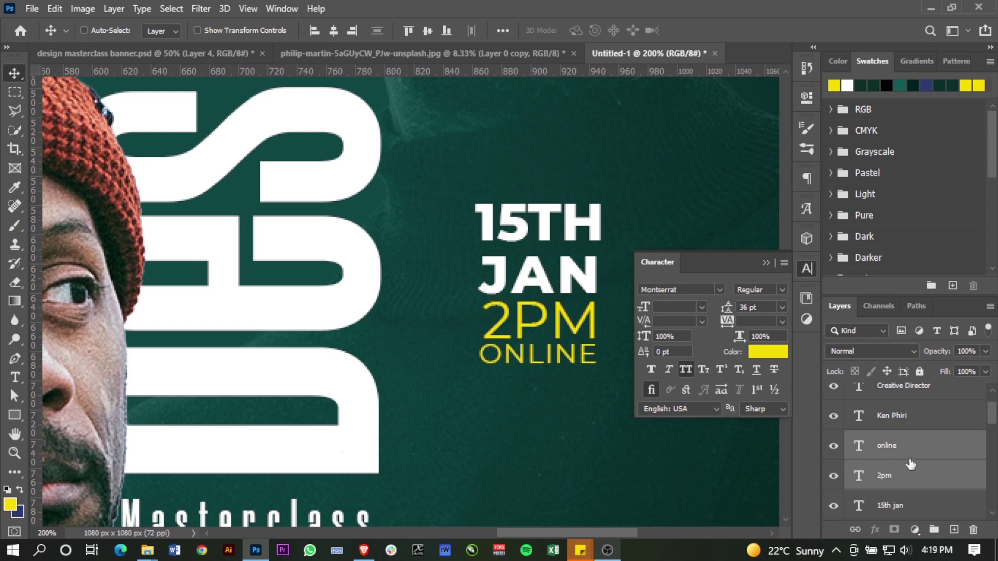
Nudge the ONLINE text layer down two pixels to open a gap below 2PM, and collapse the character settings.
left_click(907, 450)
key("Down")
key("Down")
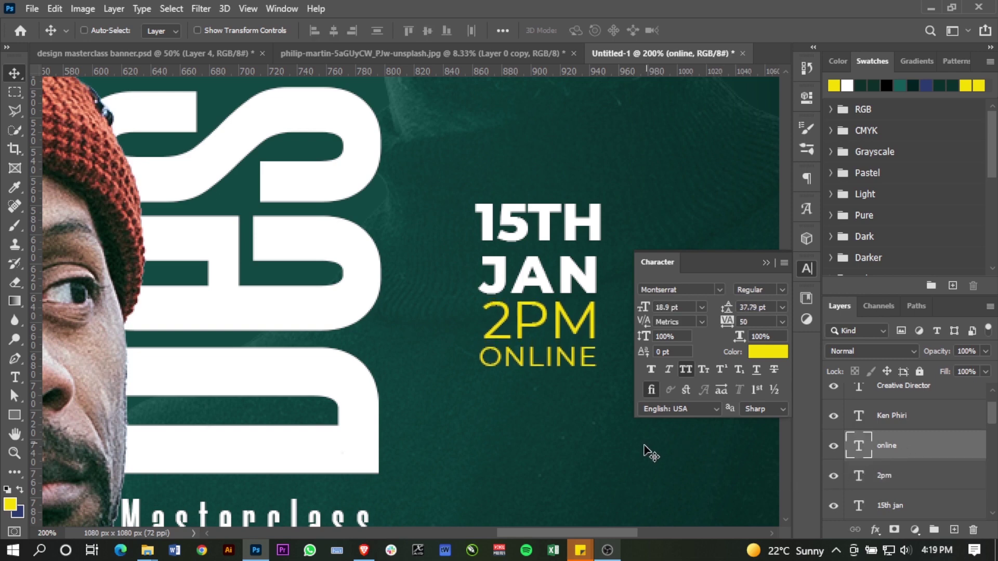
left_click(764, 263)
Group the online, 2pm and 15th jan text layers and name the group date.
key("ctrl+1")
key("ctrl+minus")
key("ctrl+minus")
key("ctrl+minus")
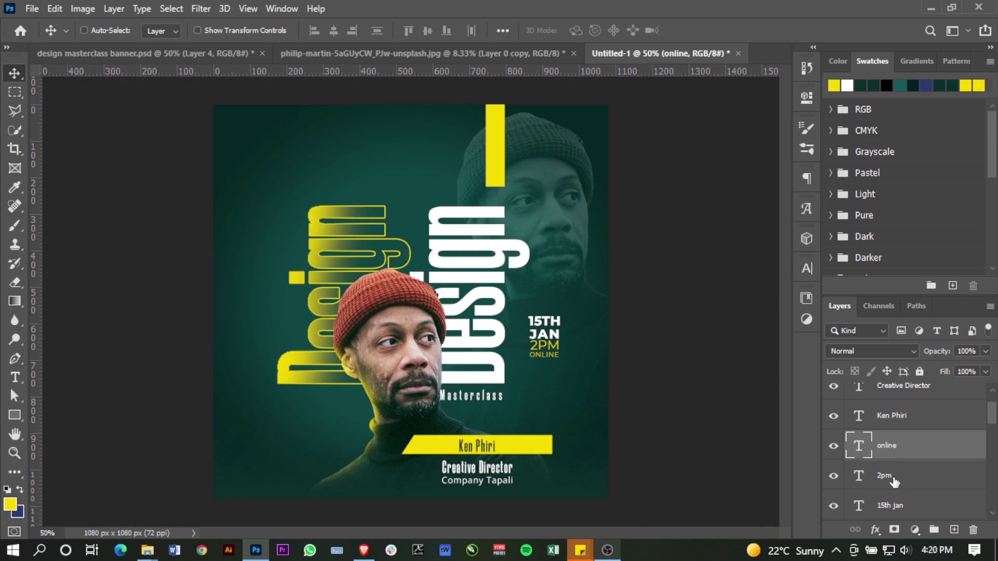
scroll(898, 502, "down", 1)
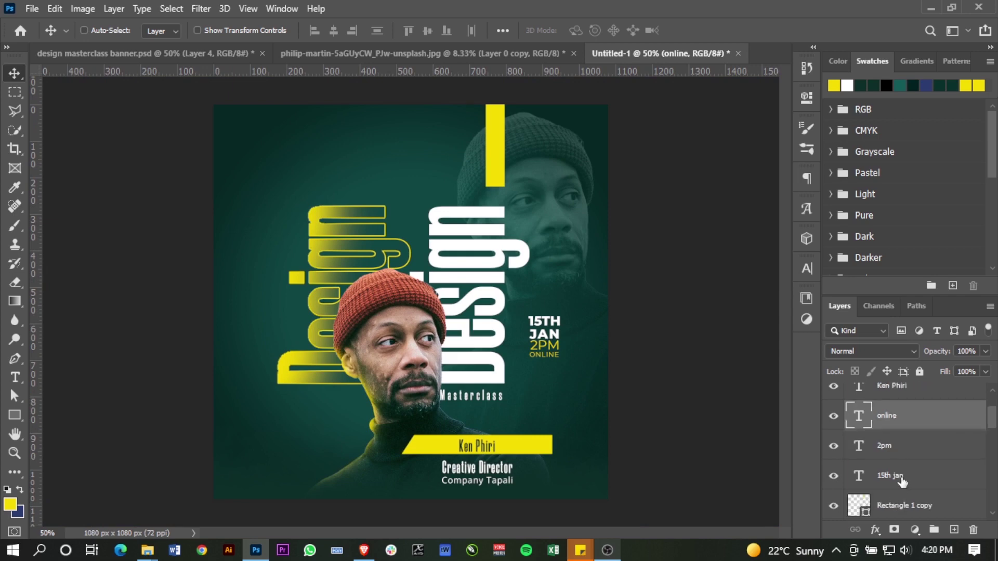
left_click(901, 479, "shift")
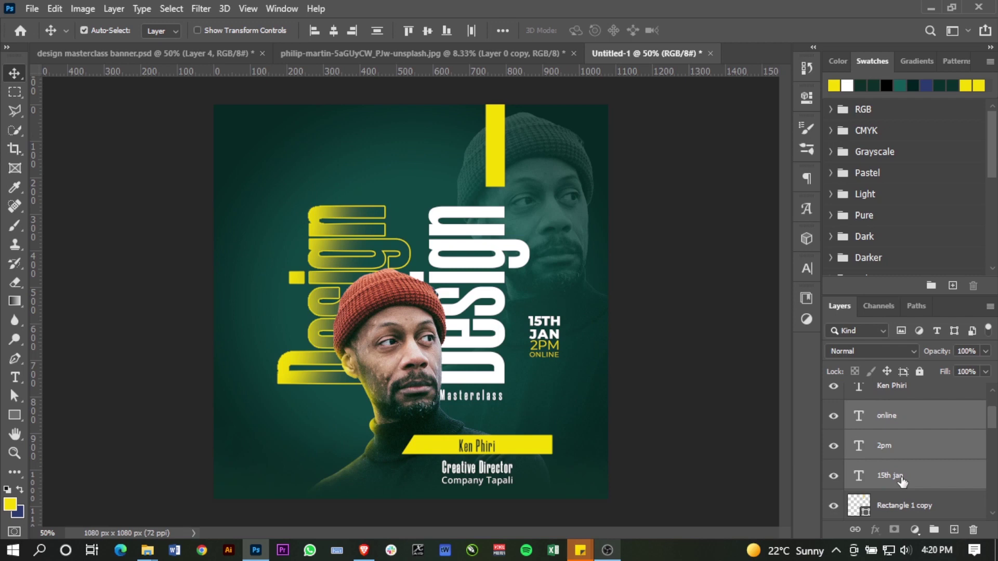
key("ctrl+g")
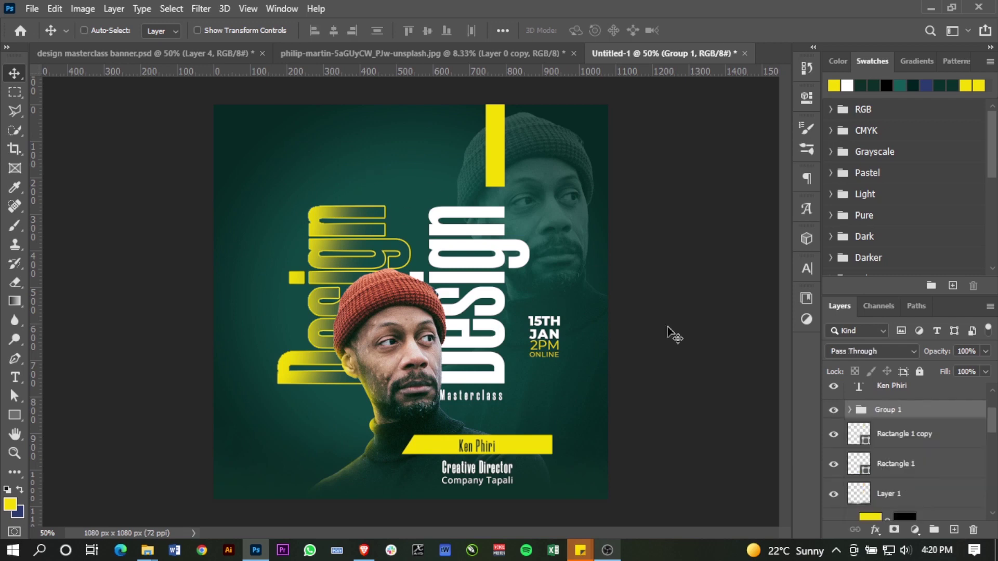
double_click(888, 410)
type("date")
key("Return")
Scale the date group proportionally to about 113% and place it close beside the lower half of the white Design title.
mouse_move(551, 345)
left_mouse_down()
mouse_move(540, 344)
mouse_move(551, 357)
left_mouse_up()
key("ctrl+t")
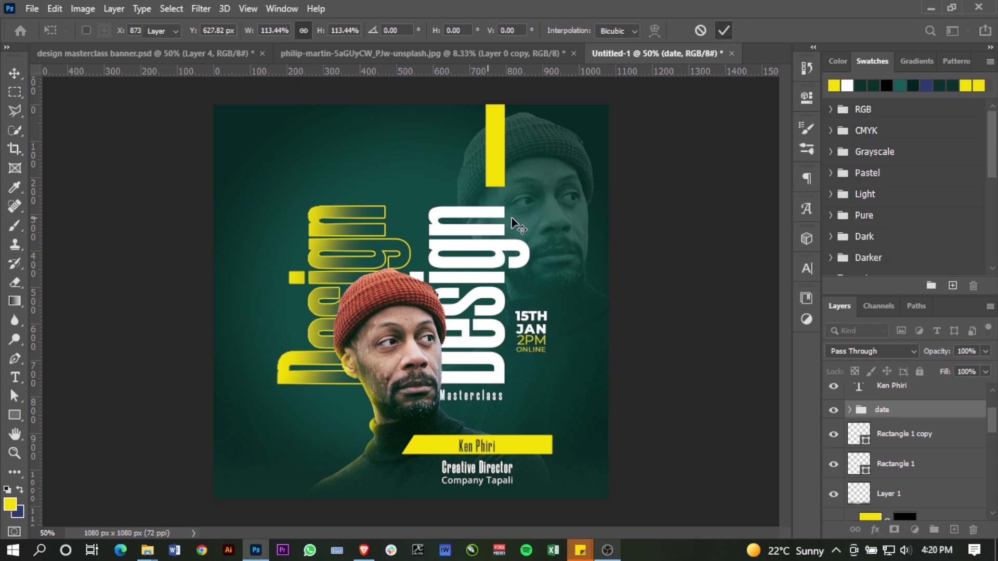
key("Return")
left_click_drag(535, 339, 532, 333)
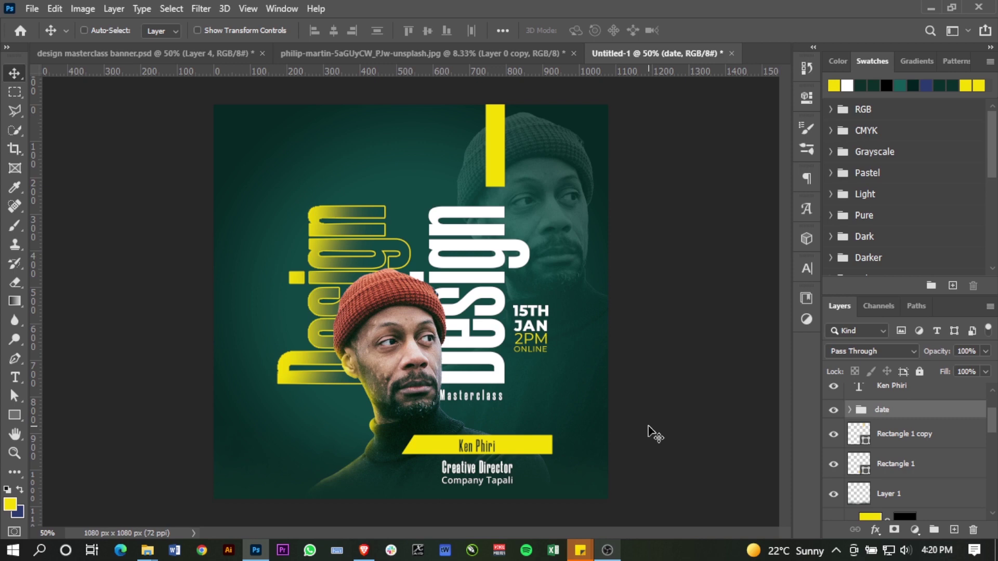
Hide the rulers and review the whole banner enlarged in full screen mode without the interface.
key("ctrl+r")
key("f")
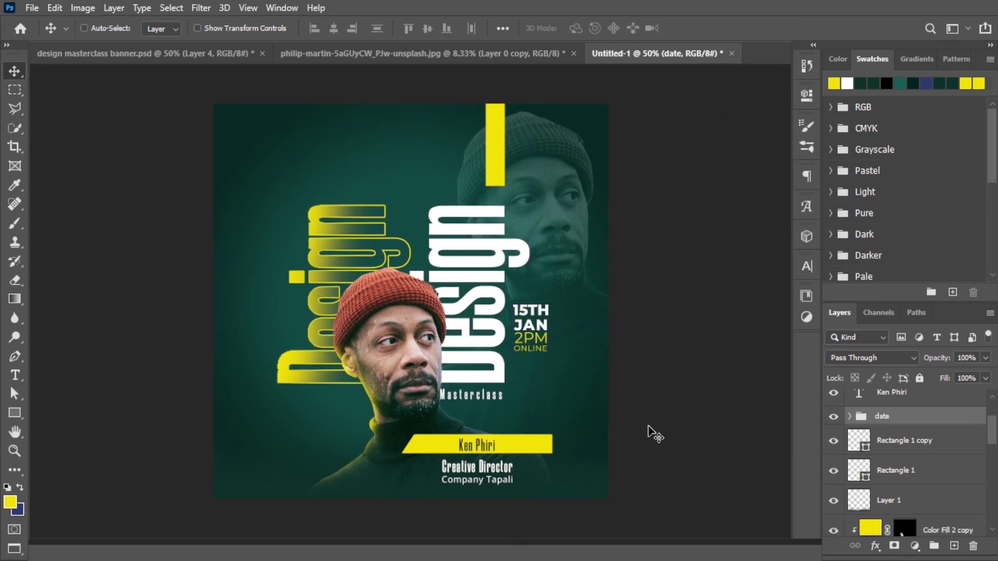
key("f")
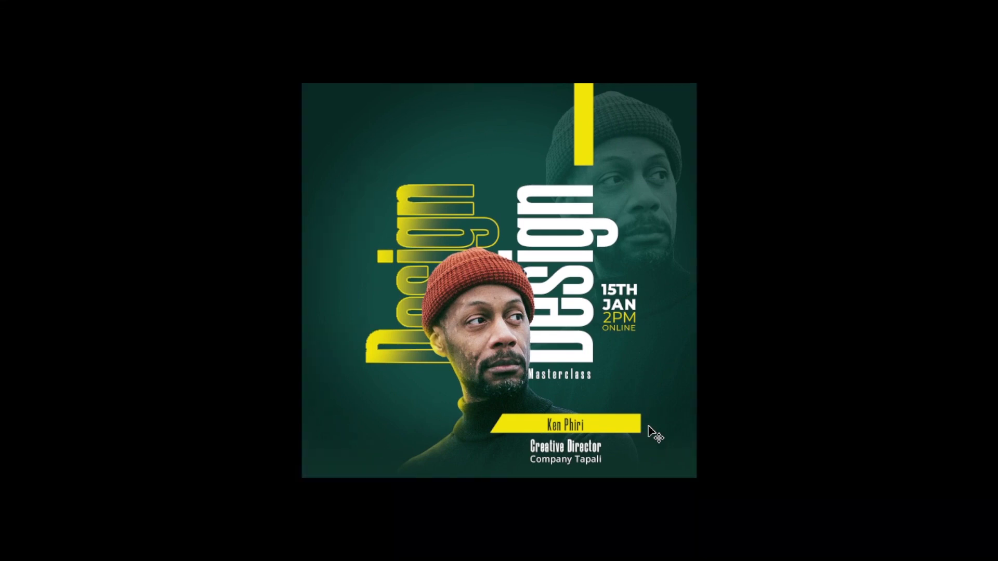
key("ctrl+plus")
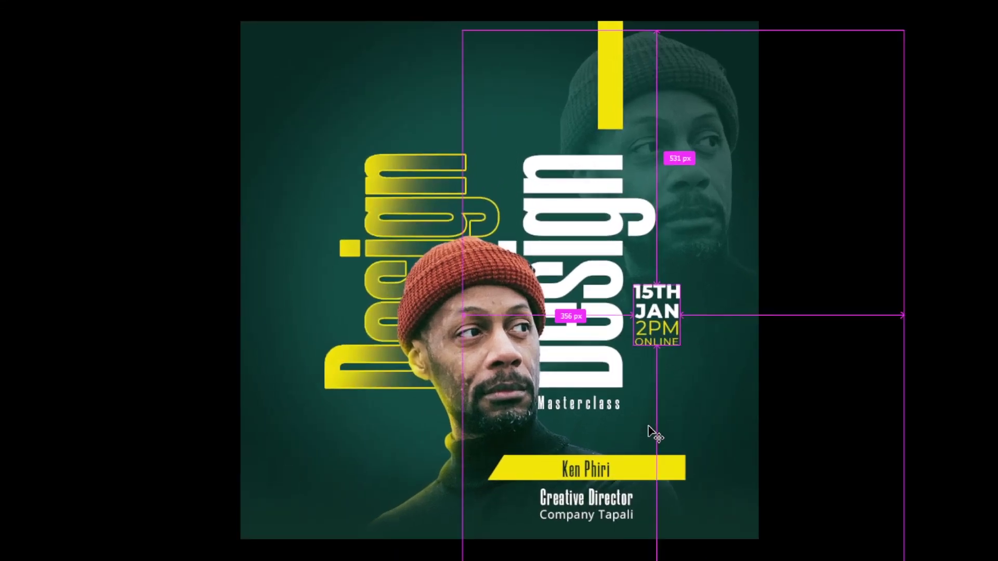